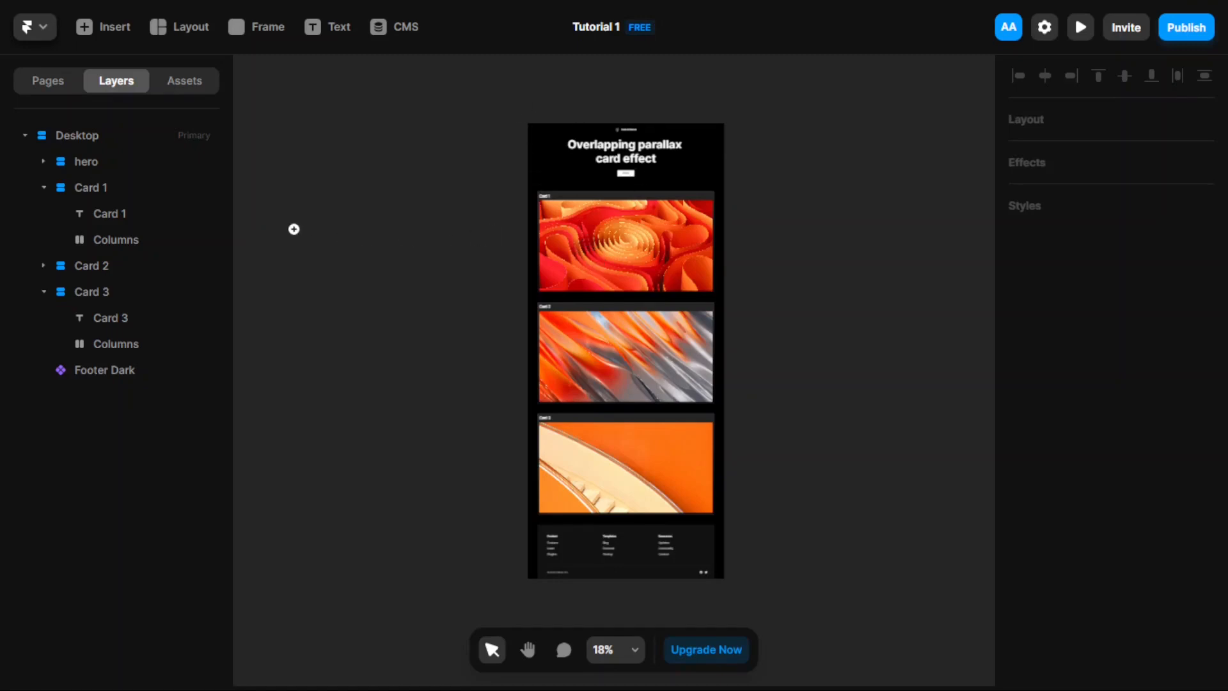
Select the Card 1 stack, collapse its layers and look at the card up close on the canvas.
left_click(95, 189)
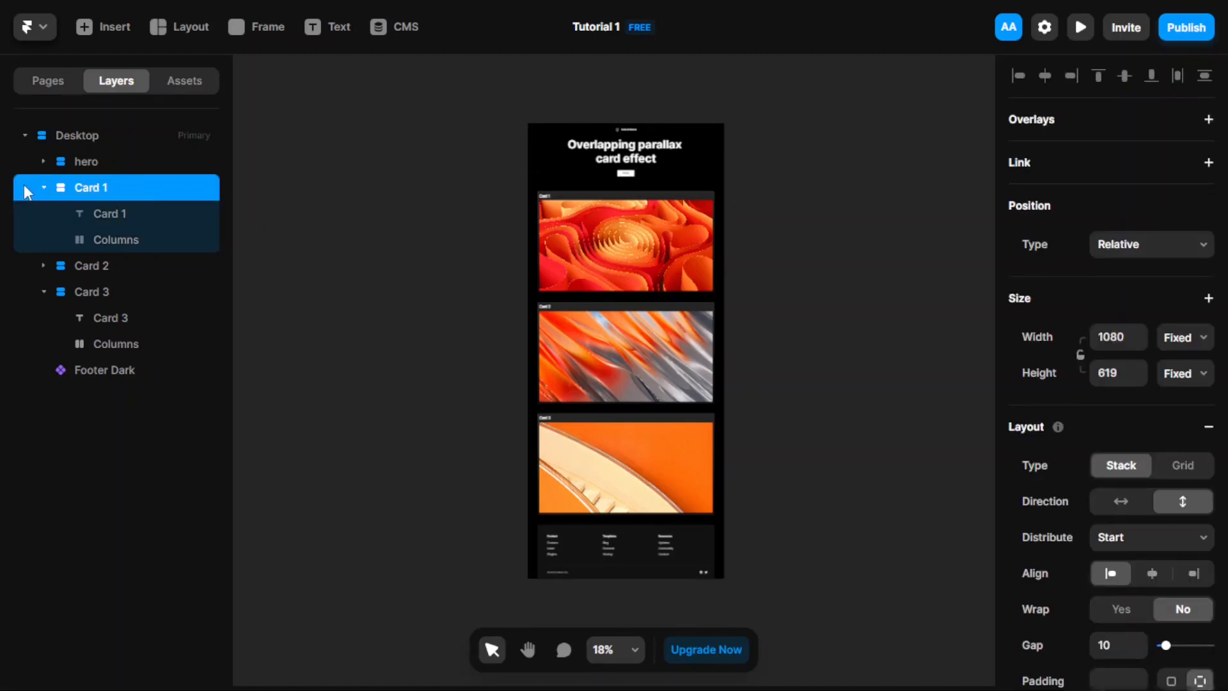
left_click(43, 190)
scroll(669, 260, "up", 1)
scroll(652, 272, "down", 1)
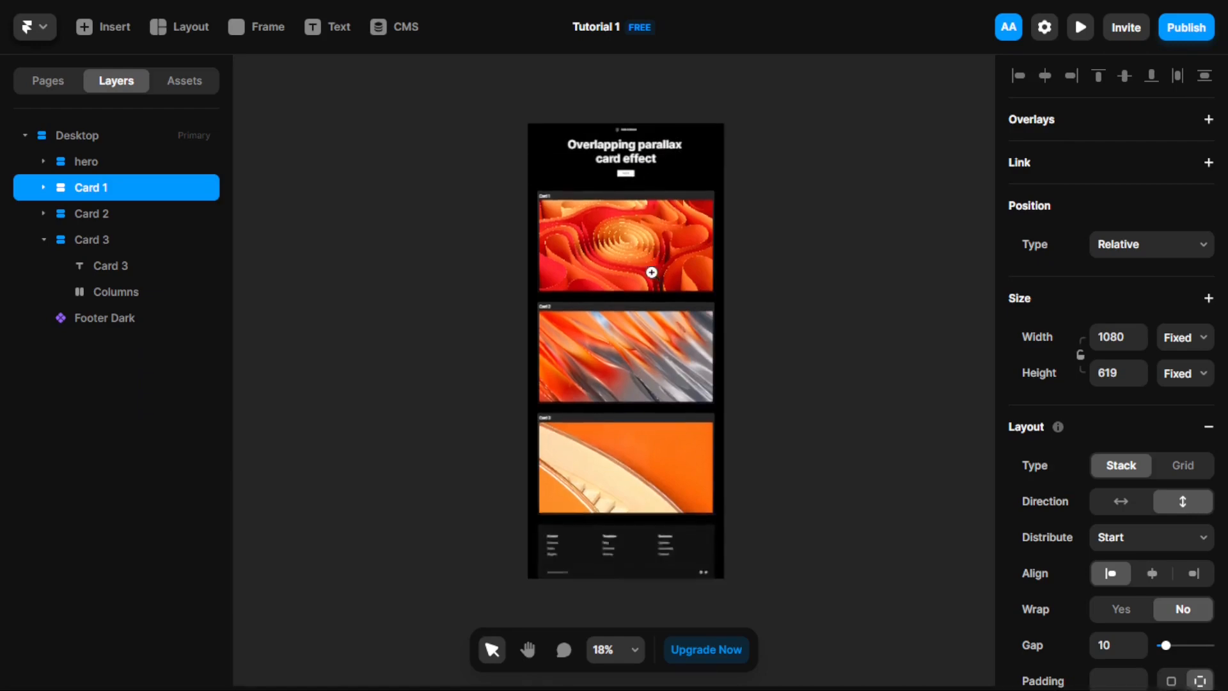
scroll(652, 272, "up", 1)
left_click(706, 267)
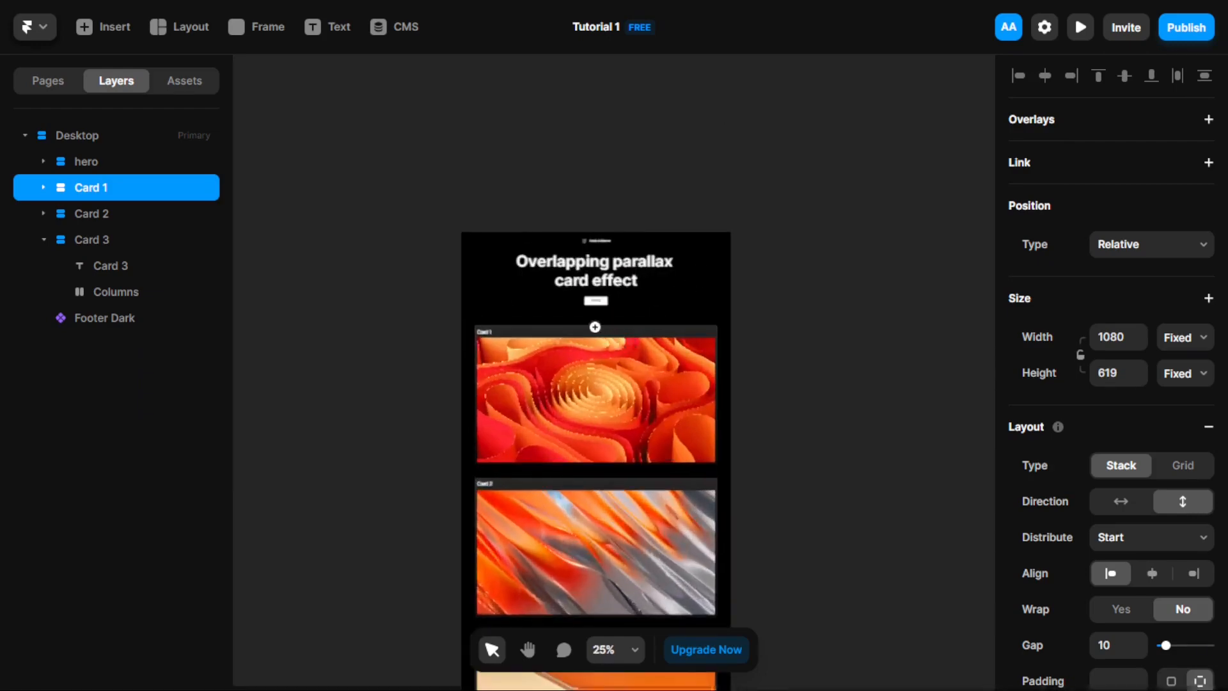
left_click(593, 330)
scroll(592, 328, "down", 1)
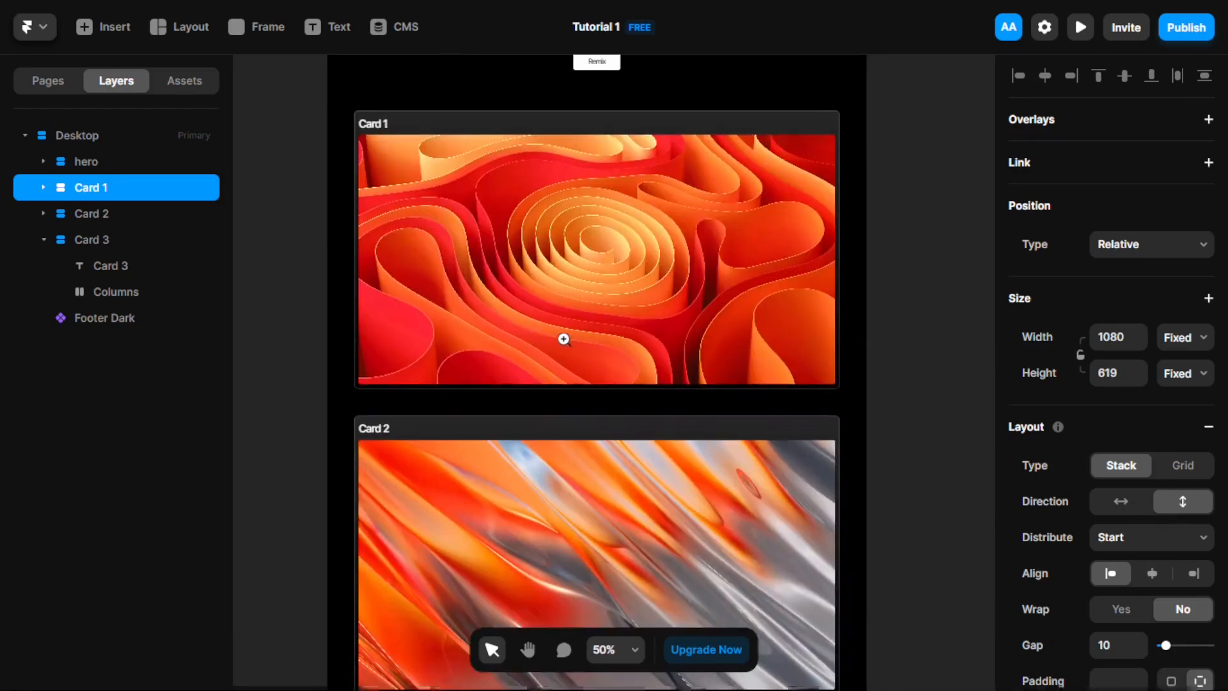
key("f")
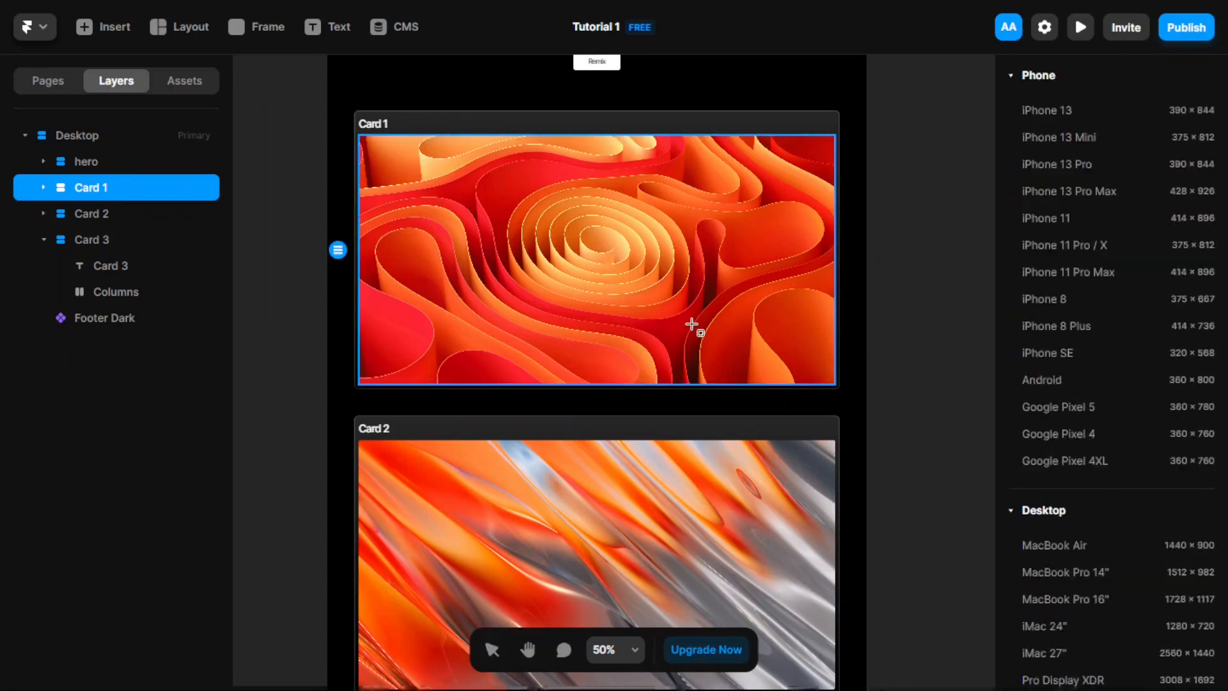
left_click(491, 650)
Examine the hero section and the Desktop breakpoint's layout and style settings.
scroll(616, 310, "up", 1)
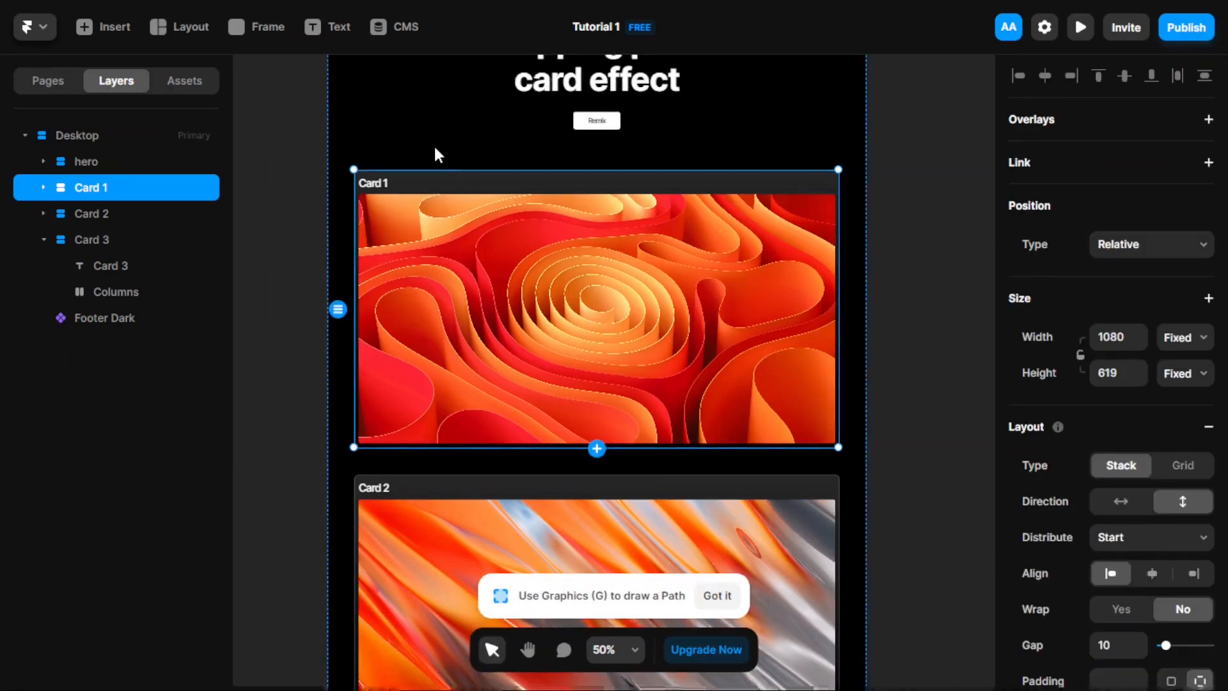
scroll(441, 159, "up", 1)
scroll(447, 198, "up", 1)
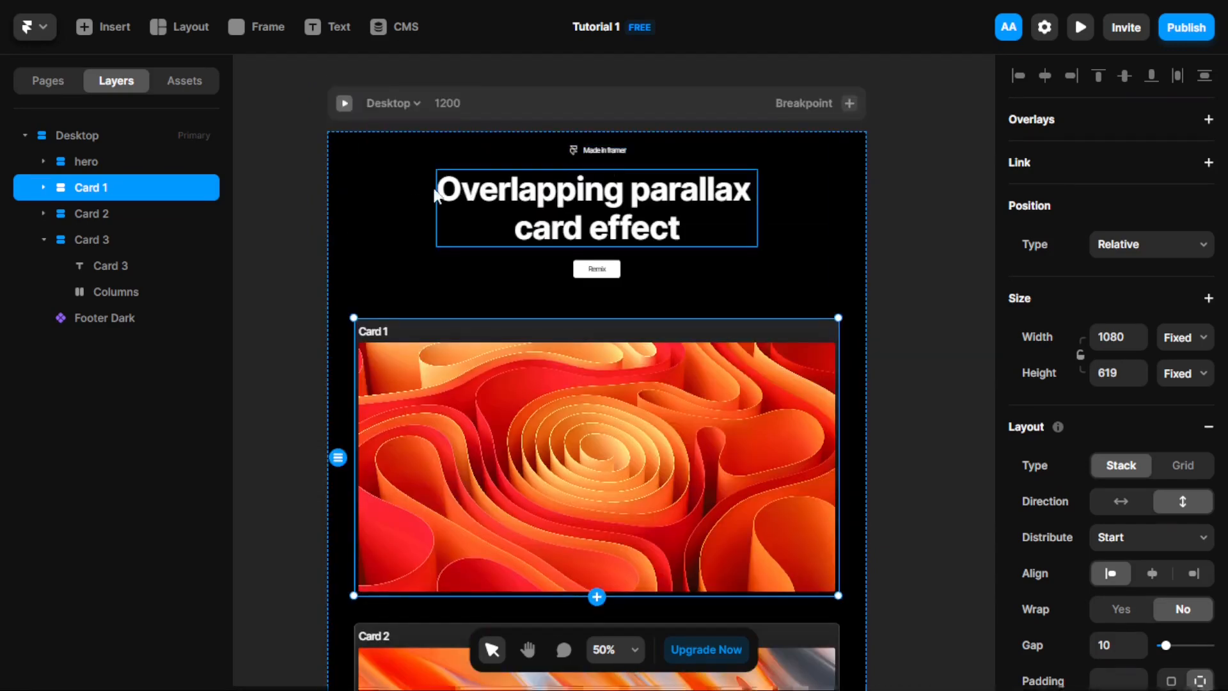
left_click(408, 206)
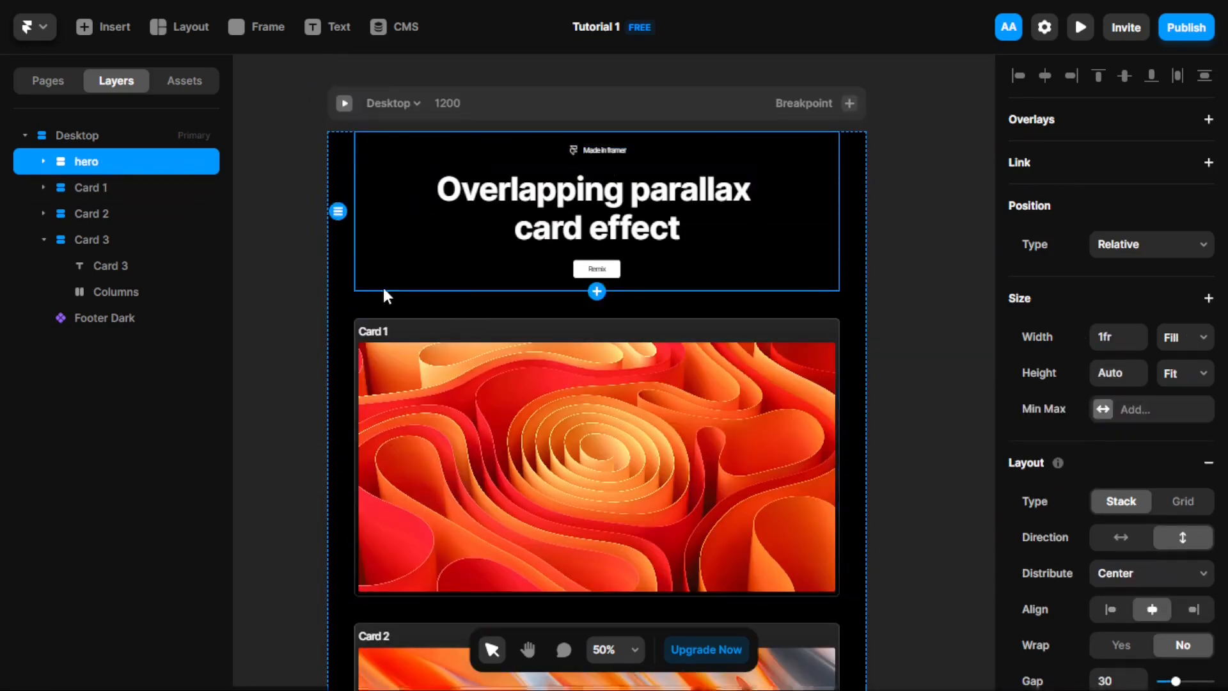
key("Escape")
left_click(437, 106)
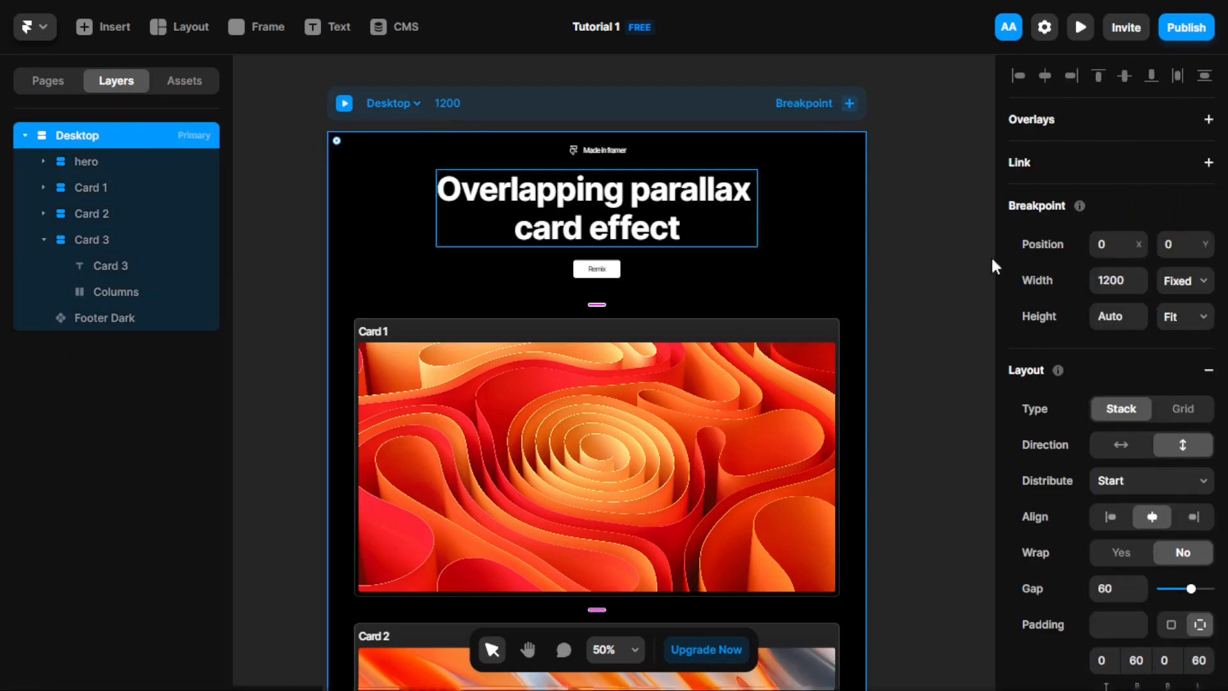
scroll(1074, 319, "down", 5)
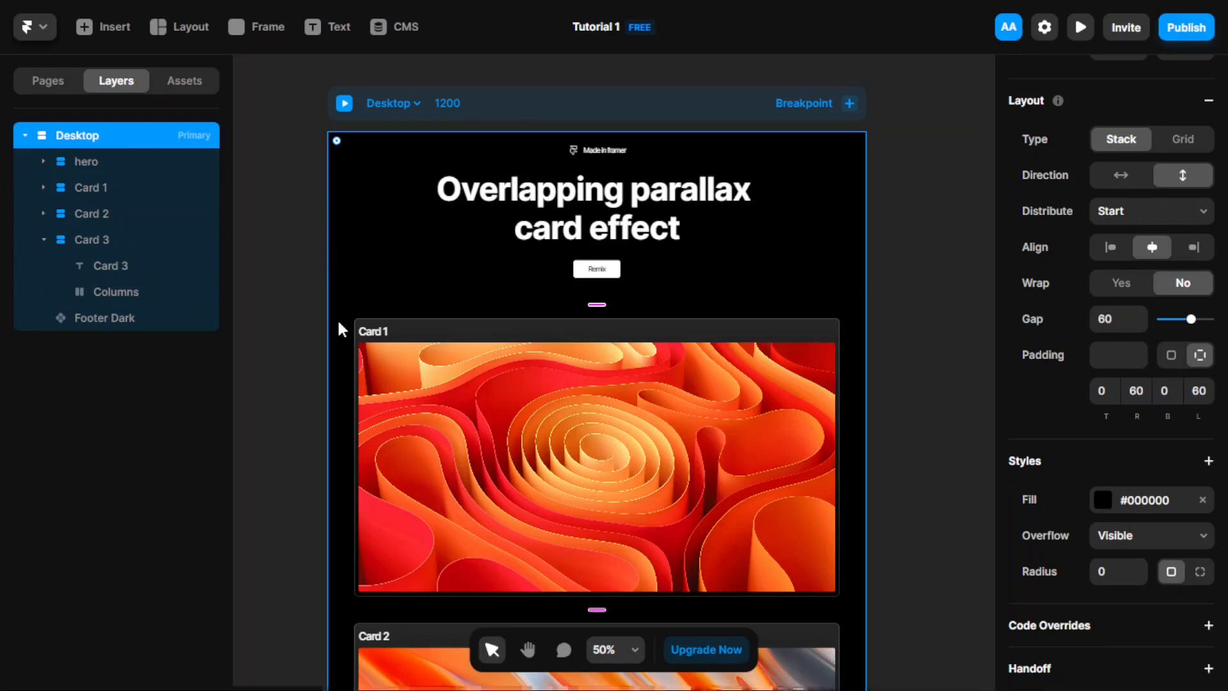
scroll(343, 326, "down", 1)
Look over the stacked cards on the page, from Card 1 down to Card 3.
left_click(415, 307)
scroll(458, 377, "down", 2)
scroll(460, 509, "down", 3)
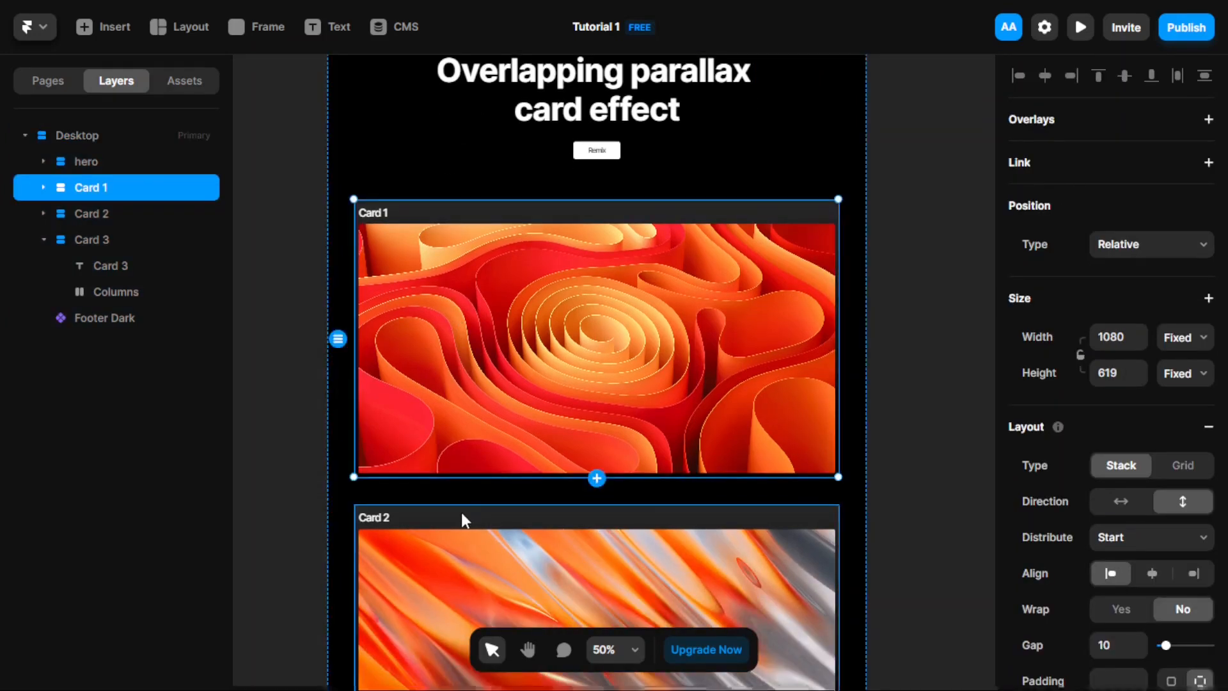
left_click(500, 471)
scroll(702, 477, "down", 2)
scroll(702, 472, "down", 3)
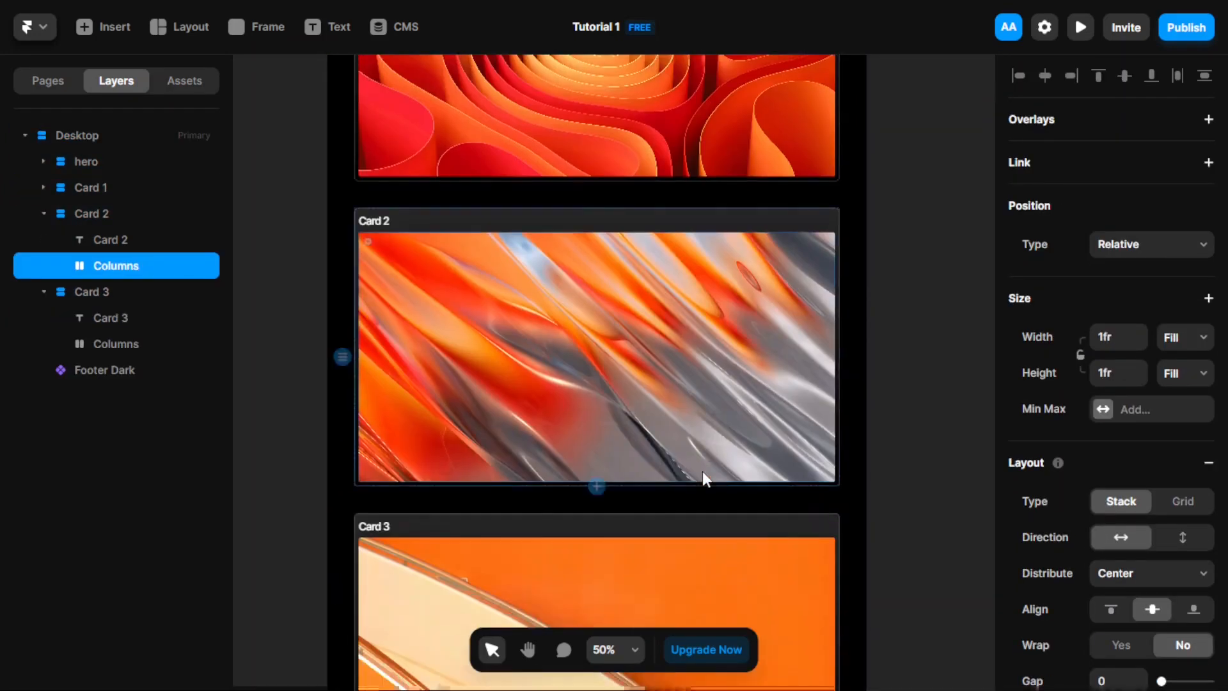
scroll(702, 471, "up", 7)
left_click(702, 470)
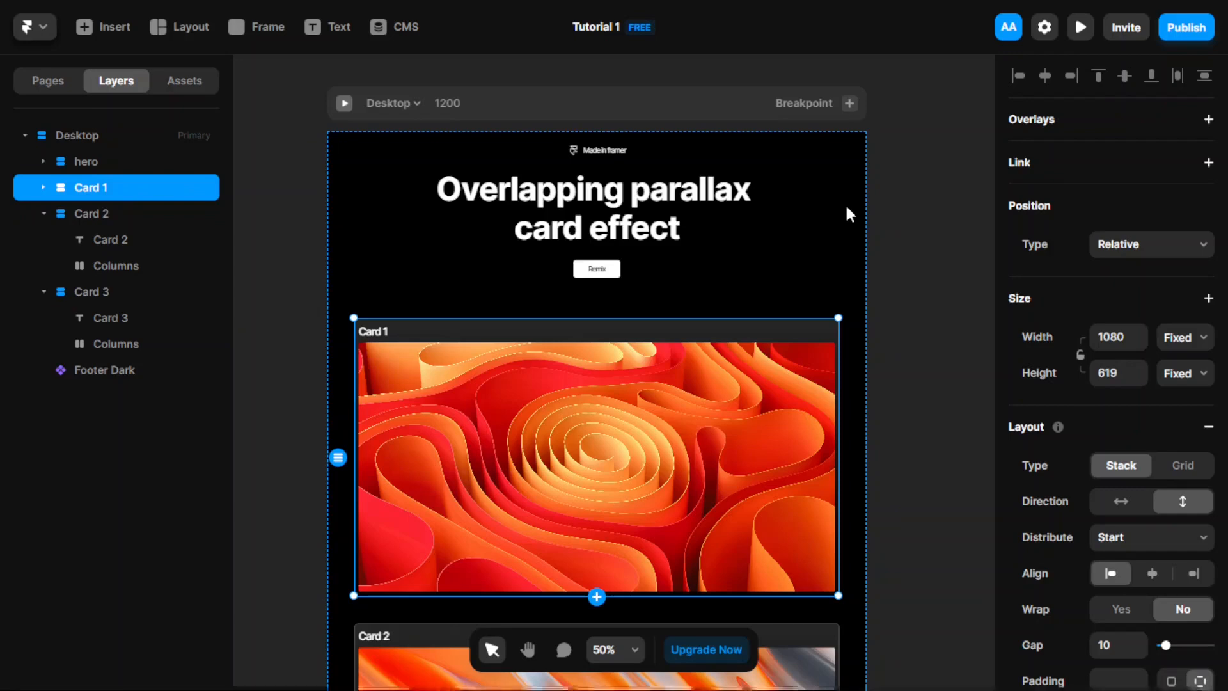
Examine Card 1's size, layout and style settings, including its overflow.
scroll(822, 191, "down", 5)
scroll(812, 218, "down", 1)
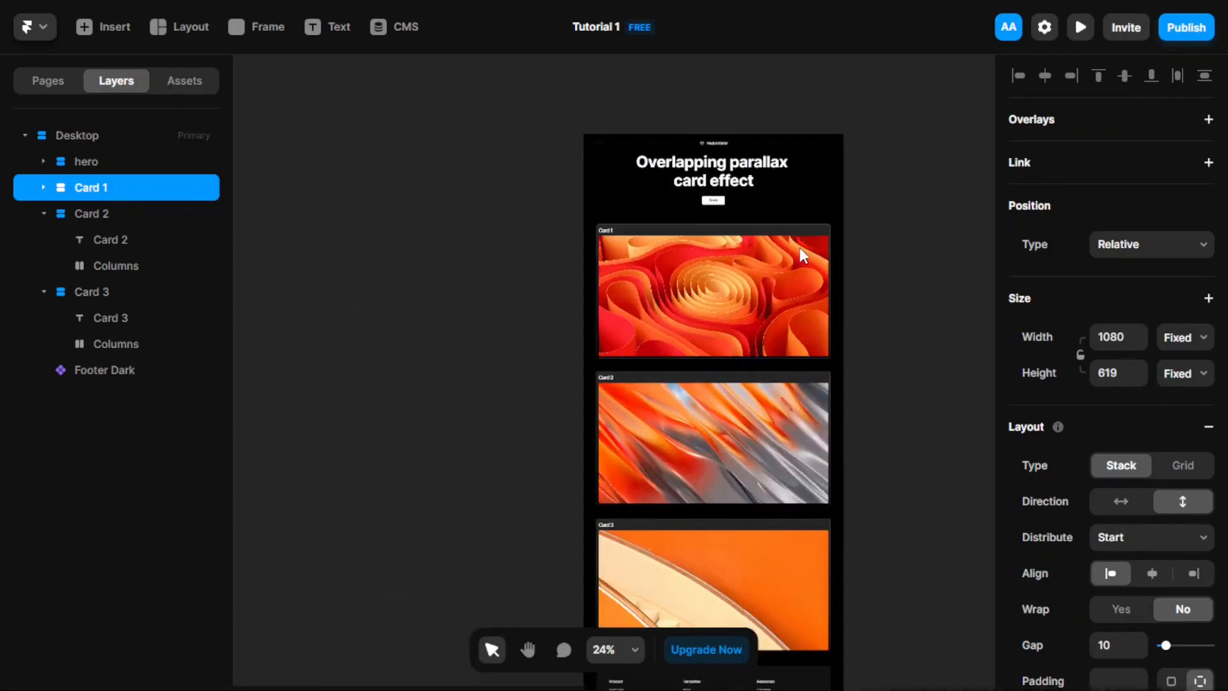
scroll(799, 247, "down", 1)
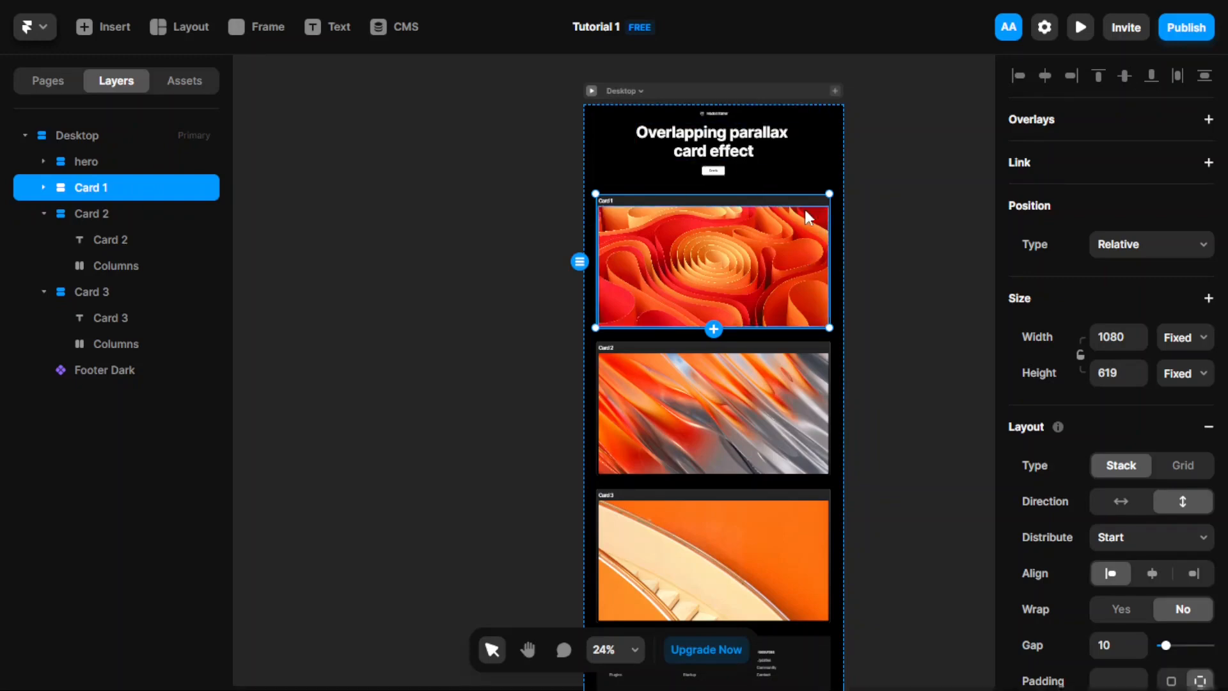
scroll(804, 209, "up", 5)
scroll(1112, 371, "down", 5)
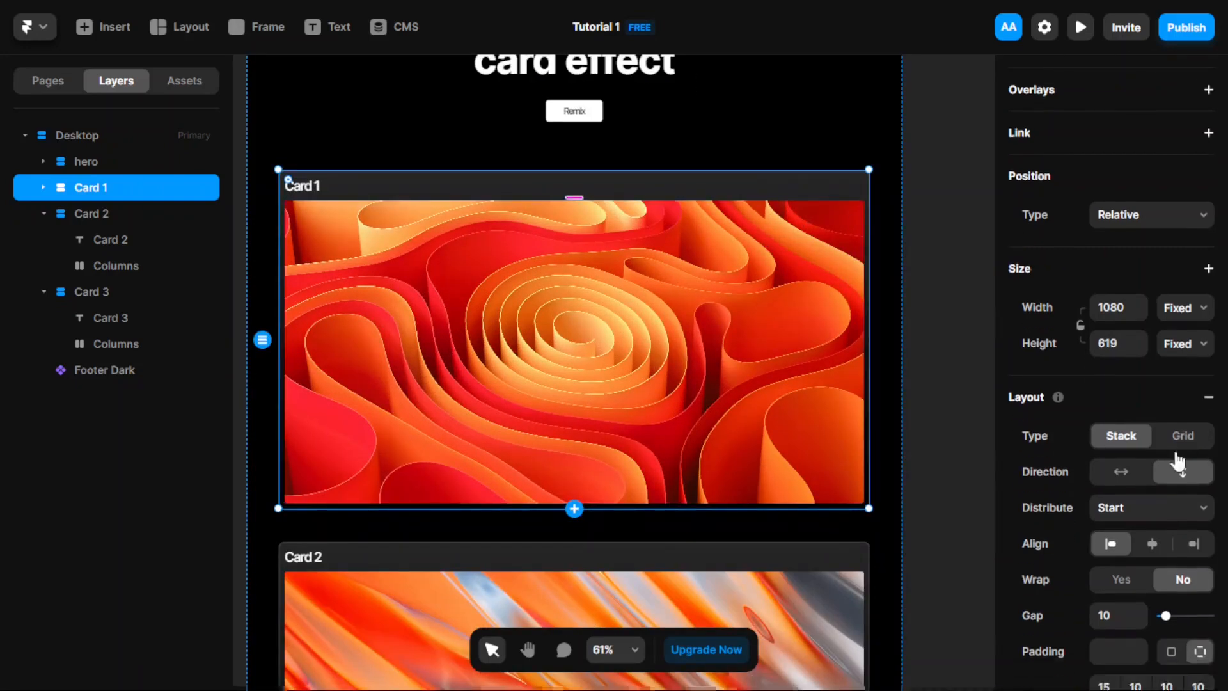
scroll(1113, 409, "down", 3)
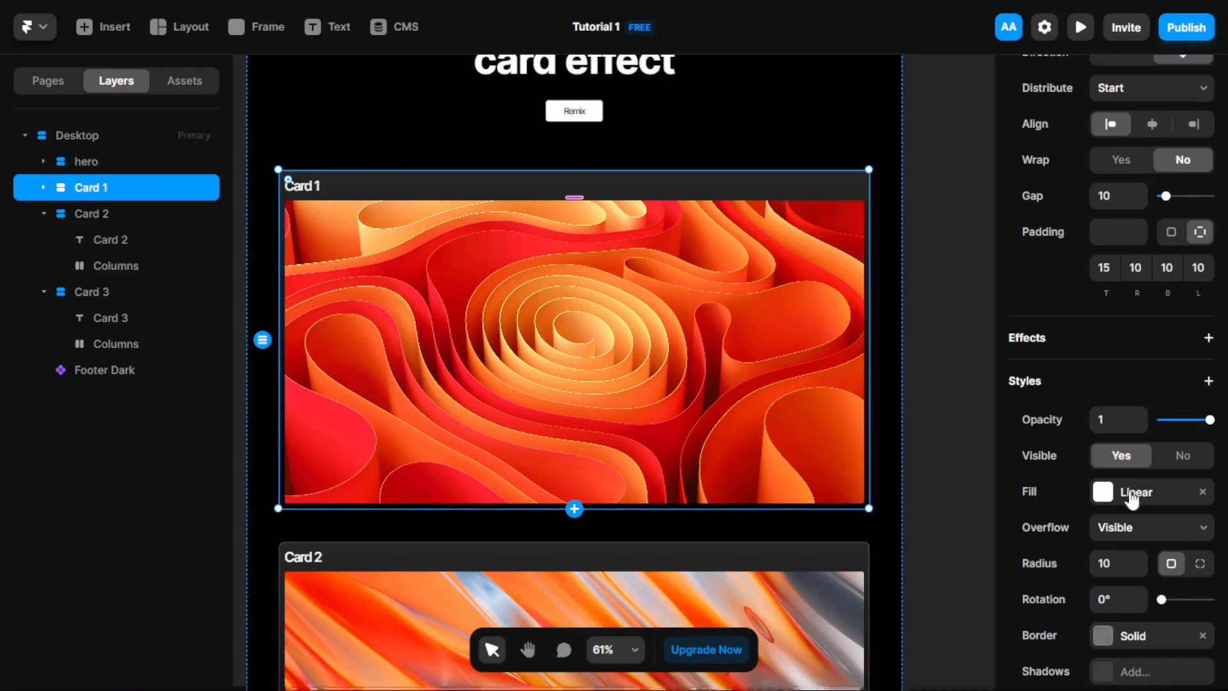
scroll(631, 381, "up", 4)
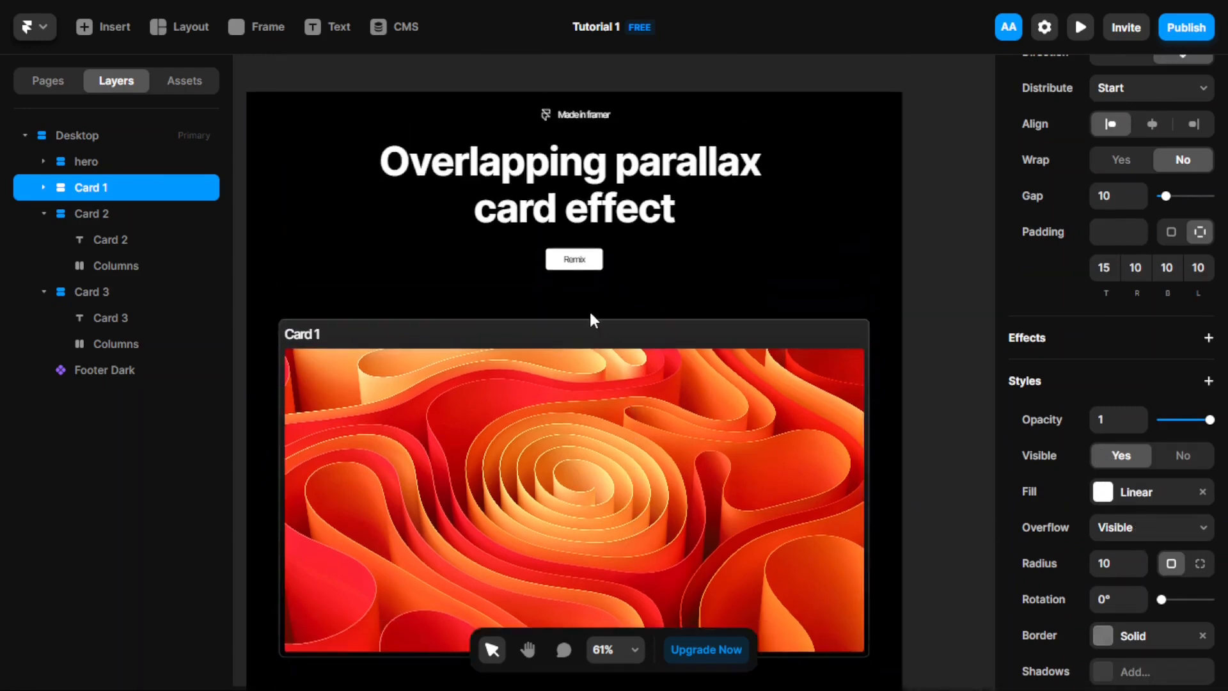
Check the overflow settings of the hero section and the Desktop breakpoint, leaving the Desktop options without a new choice.
left_click(594, 322)
scroll(1145, 511, "down", 2)
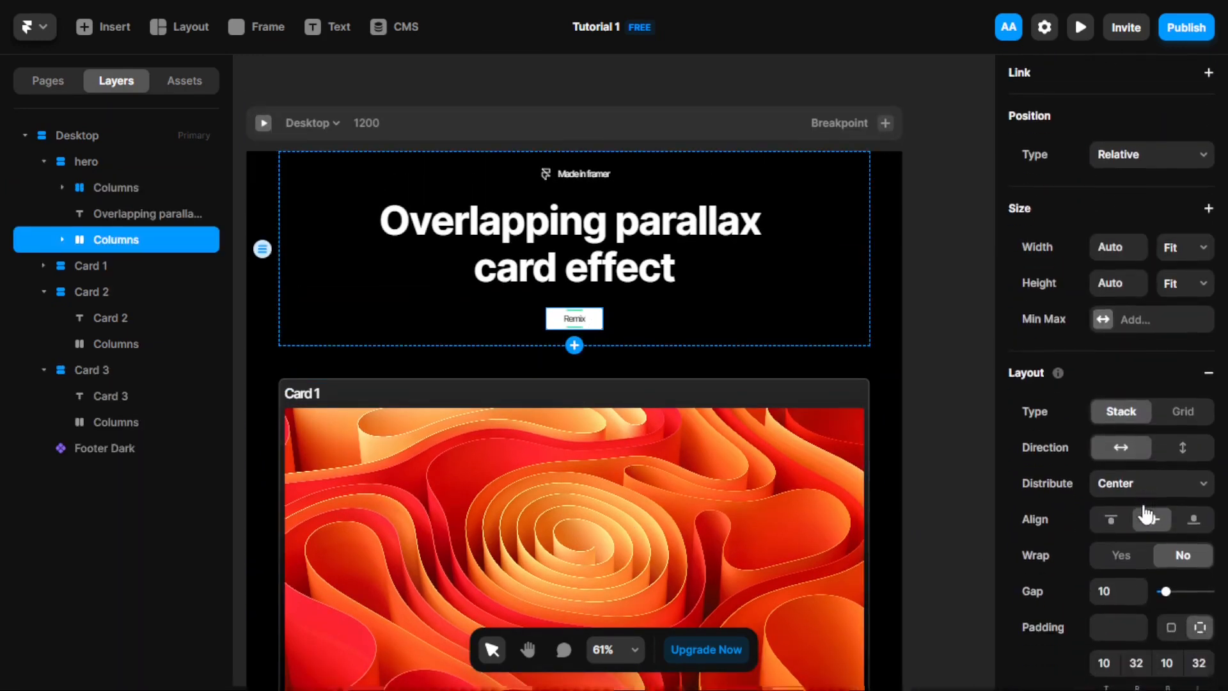
left_click(857, 155)
scroll(1097, 498, "down", 10)
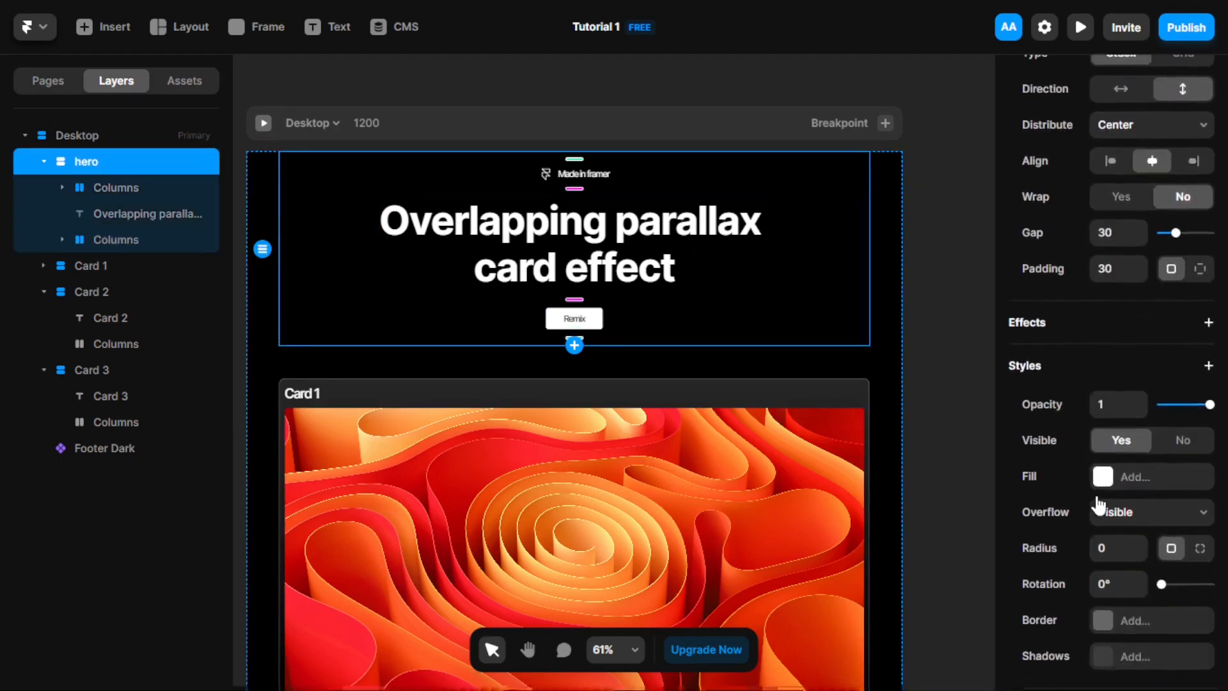
scroll(720, 268, "up", 1)
left_click(718, 156)
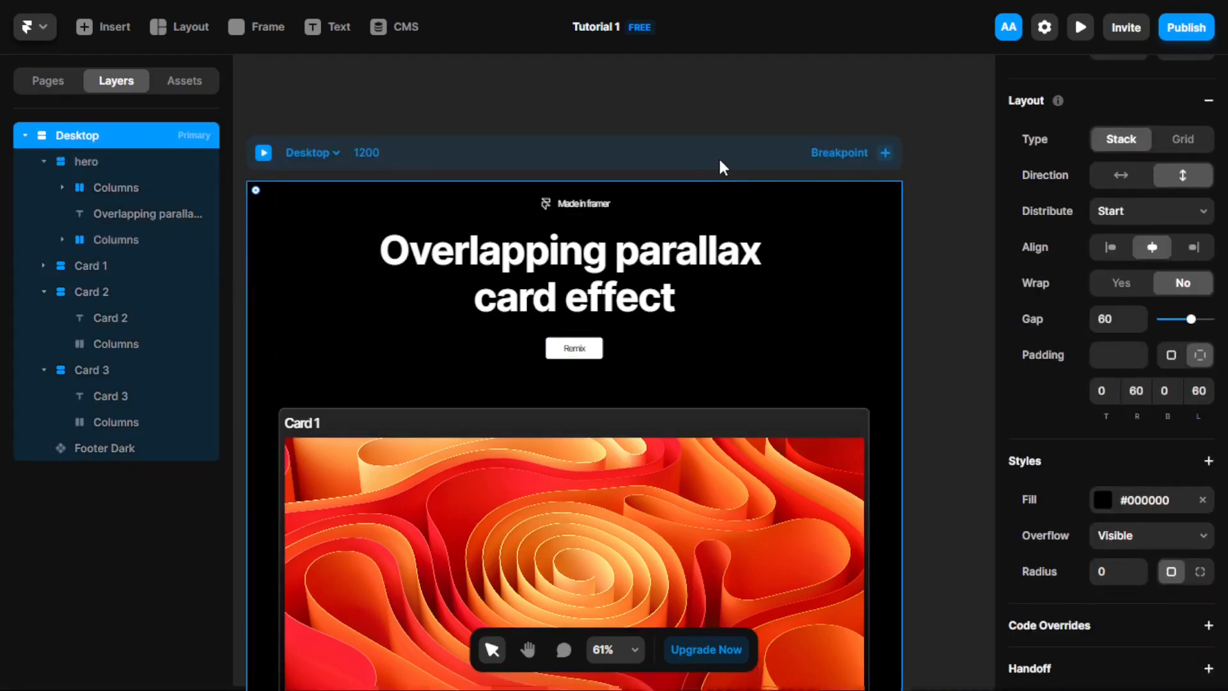
scroll(714, 230, "down", 3)
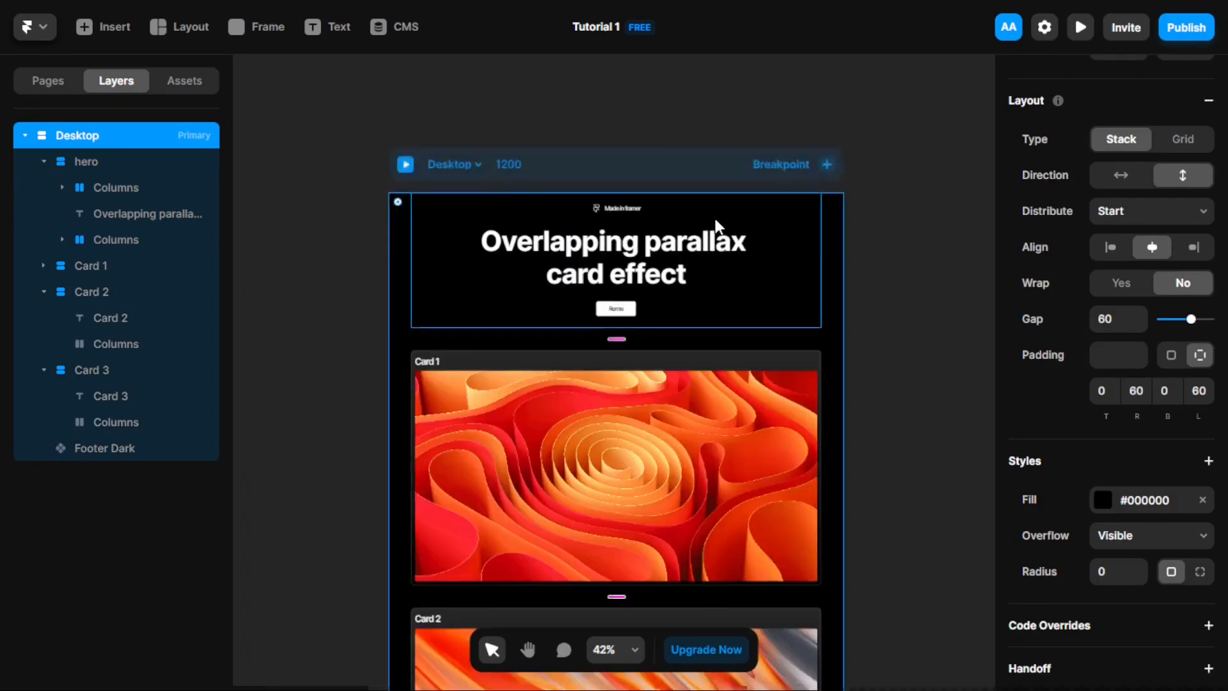
scroll(706, 192, "down", 1)
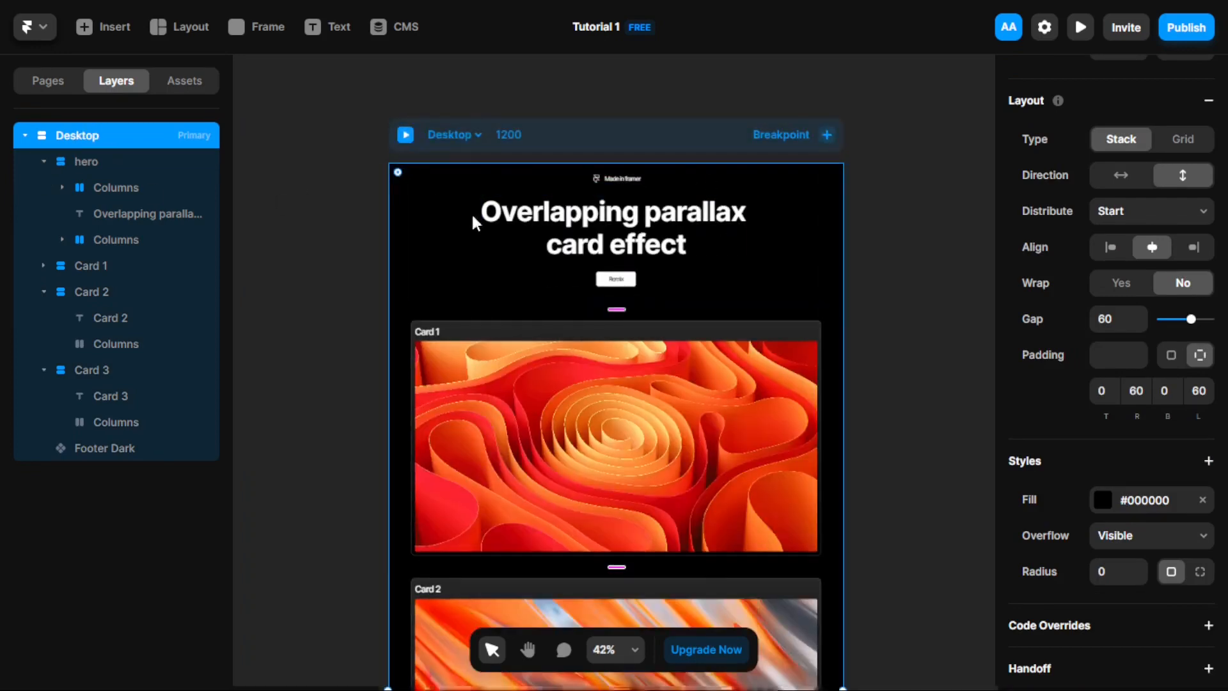
scroll(799, 225, "down", 2)
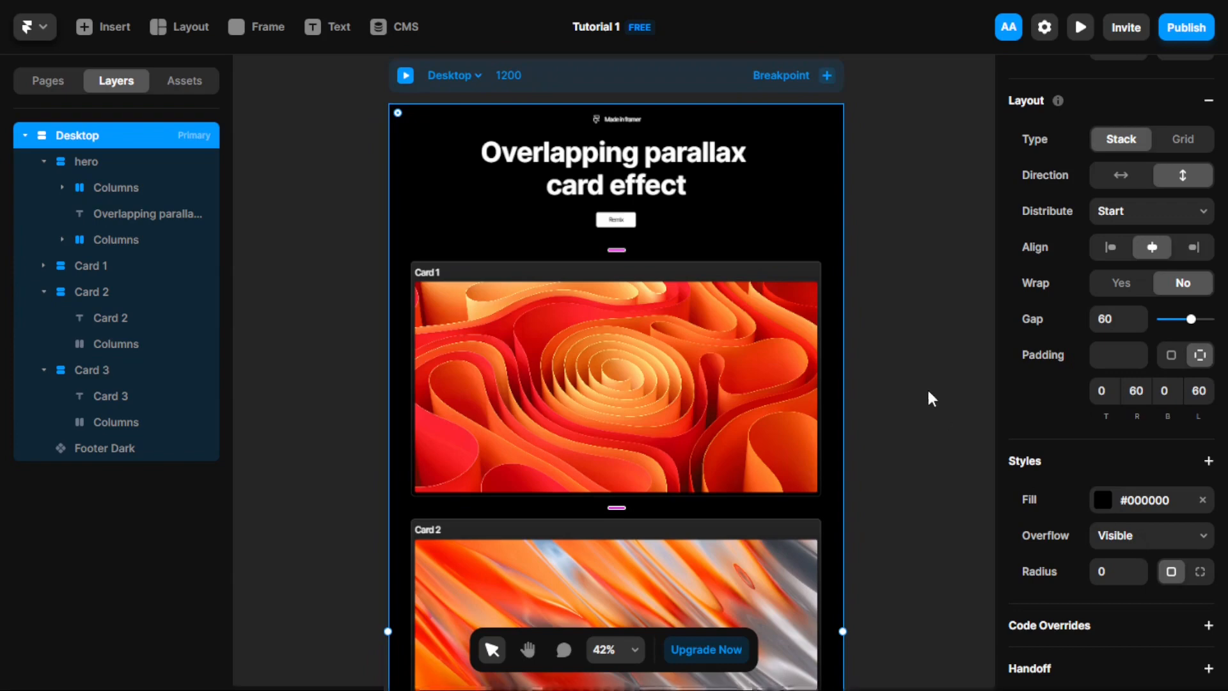
left_click(1130, 541)
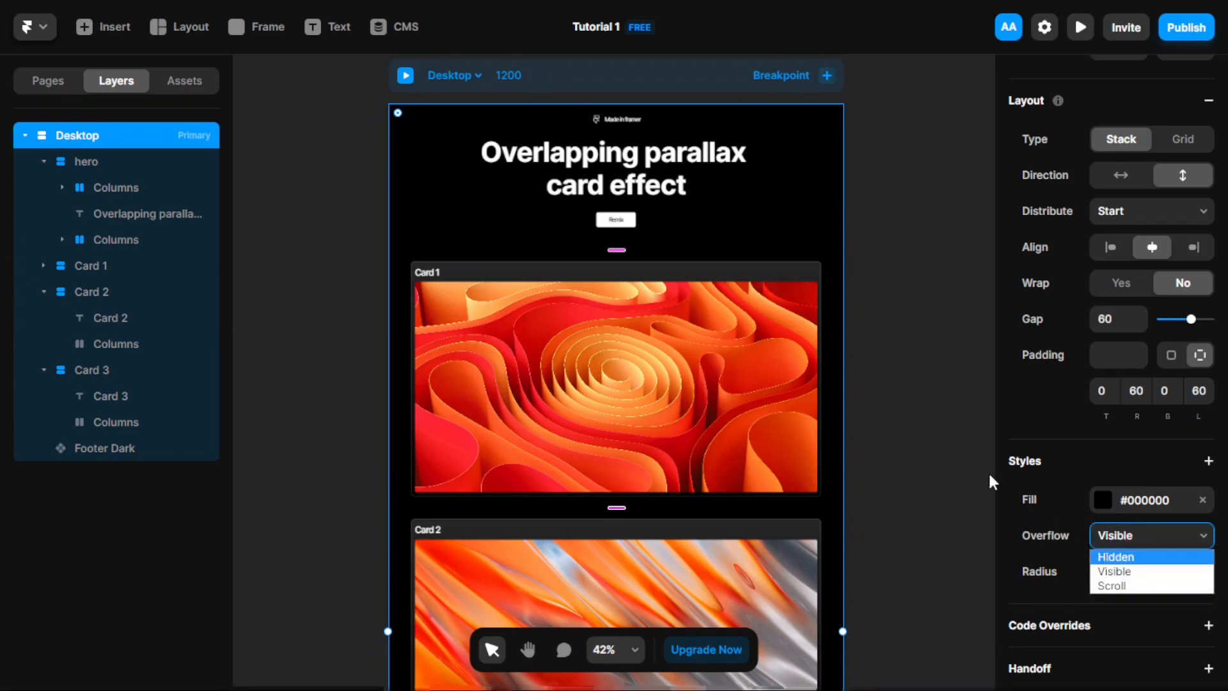
left_click(927, 459)
Open the Footer Dark component, inspect the overflow options of its Templates column, and return to the Home page.
scroll(633, 351, "down", 10)
scroll(633, 375, "down", 3)
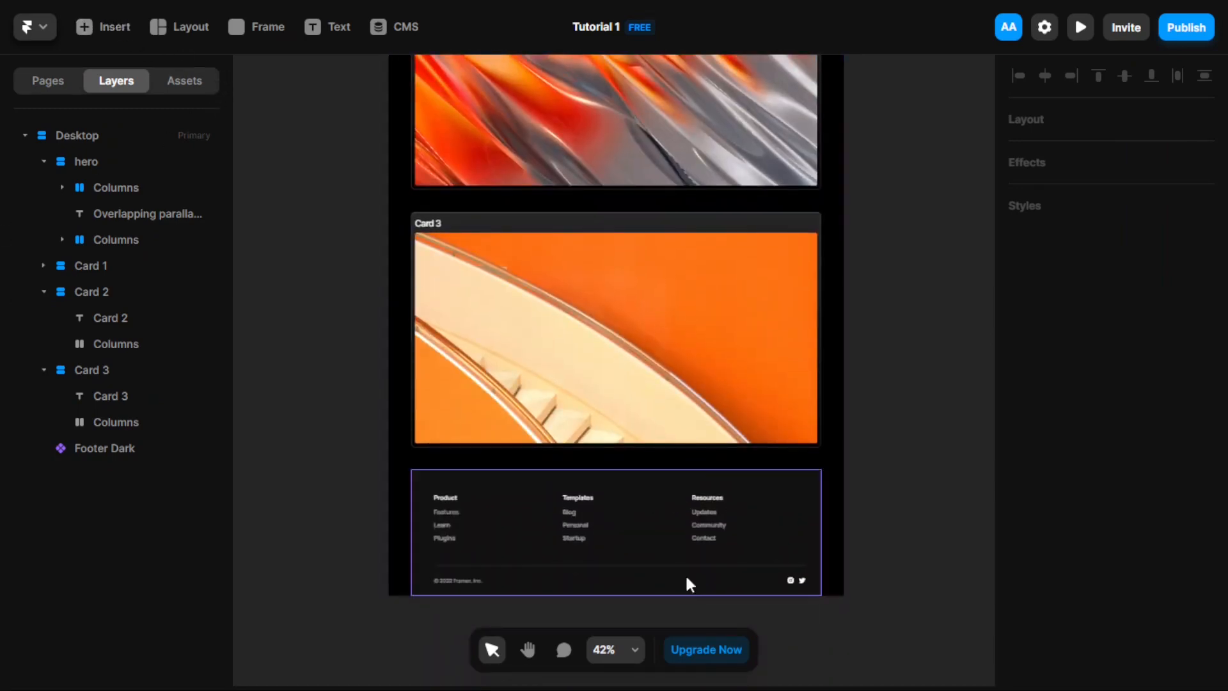
left_click(751, 518)
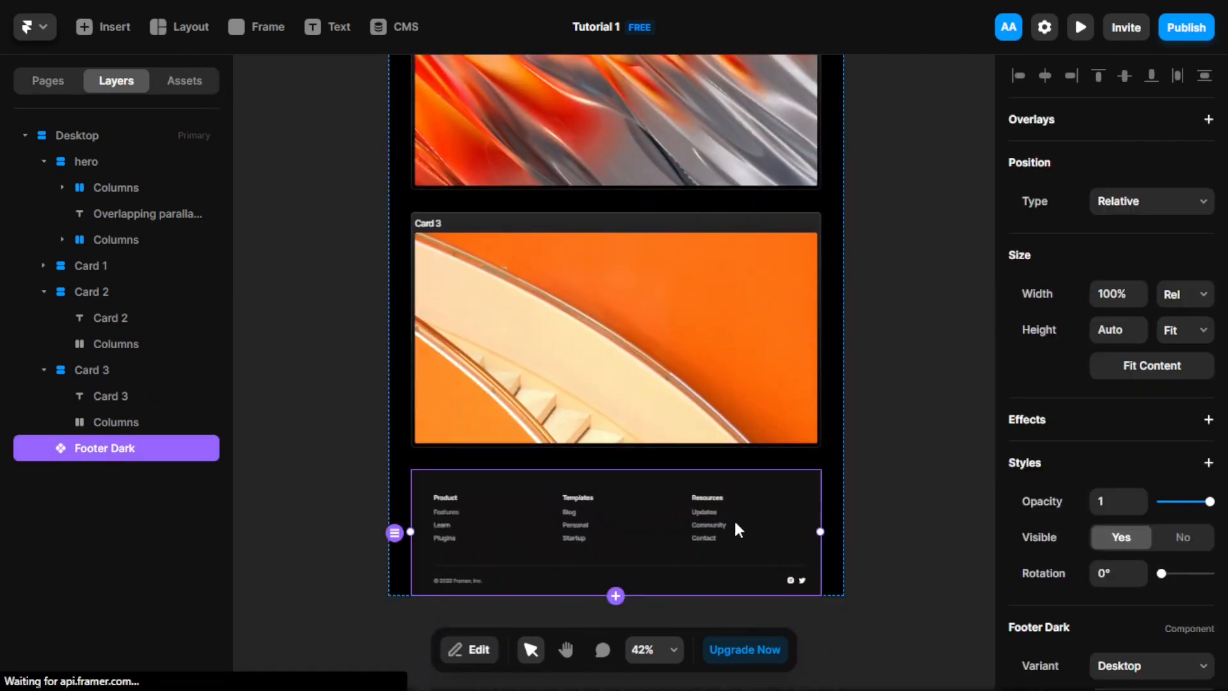
double_click(628, 497)
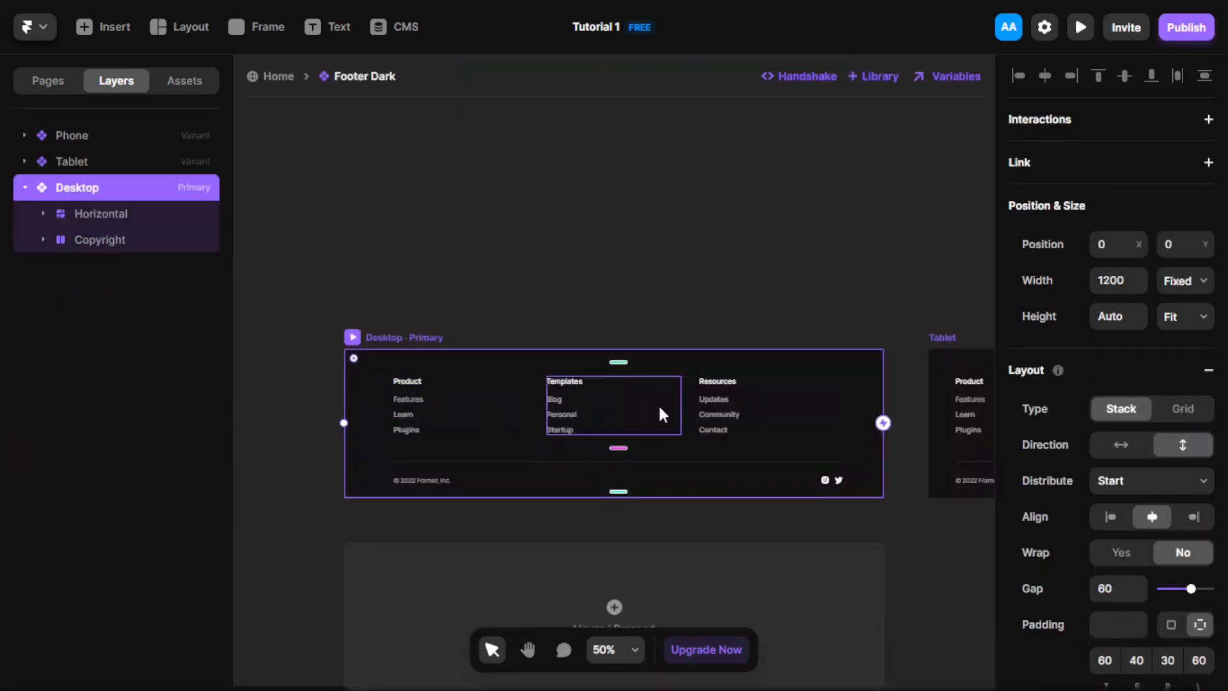
left_click(590, 404)
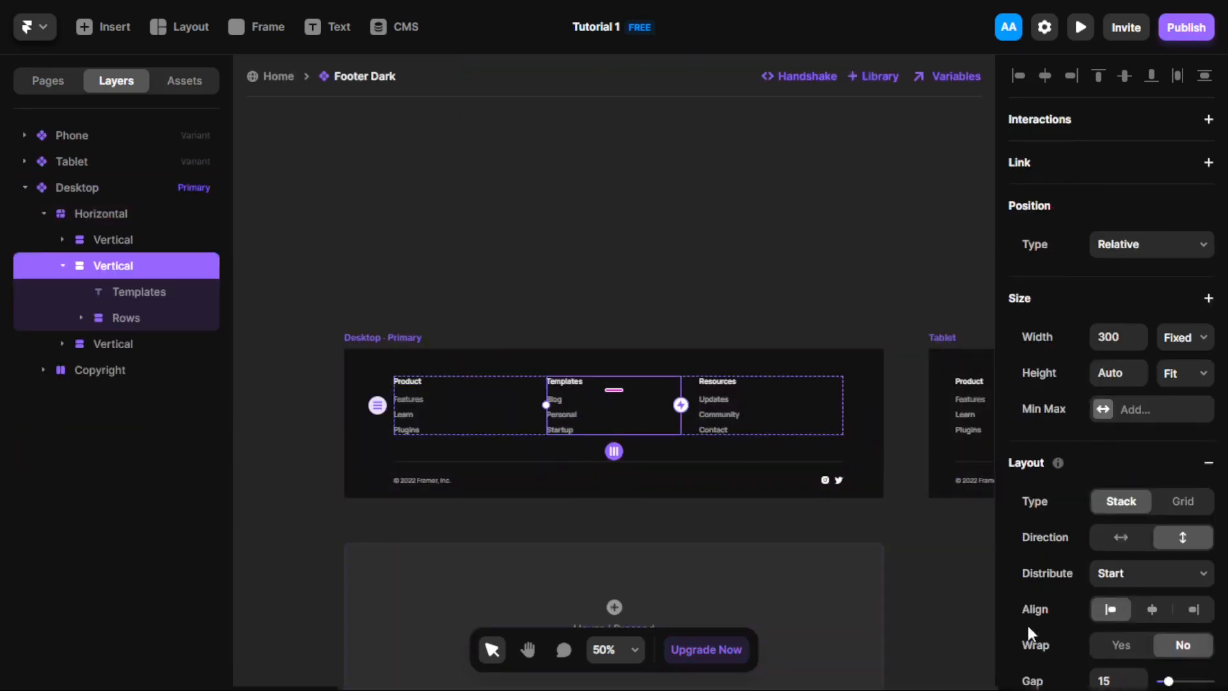
scroll(1143, 541, "down", 5)
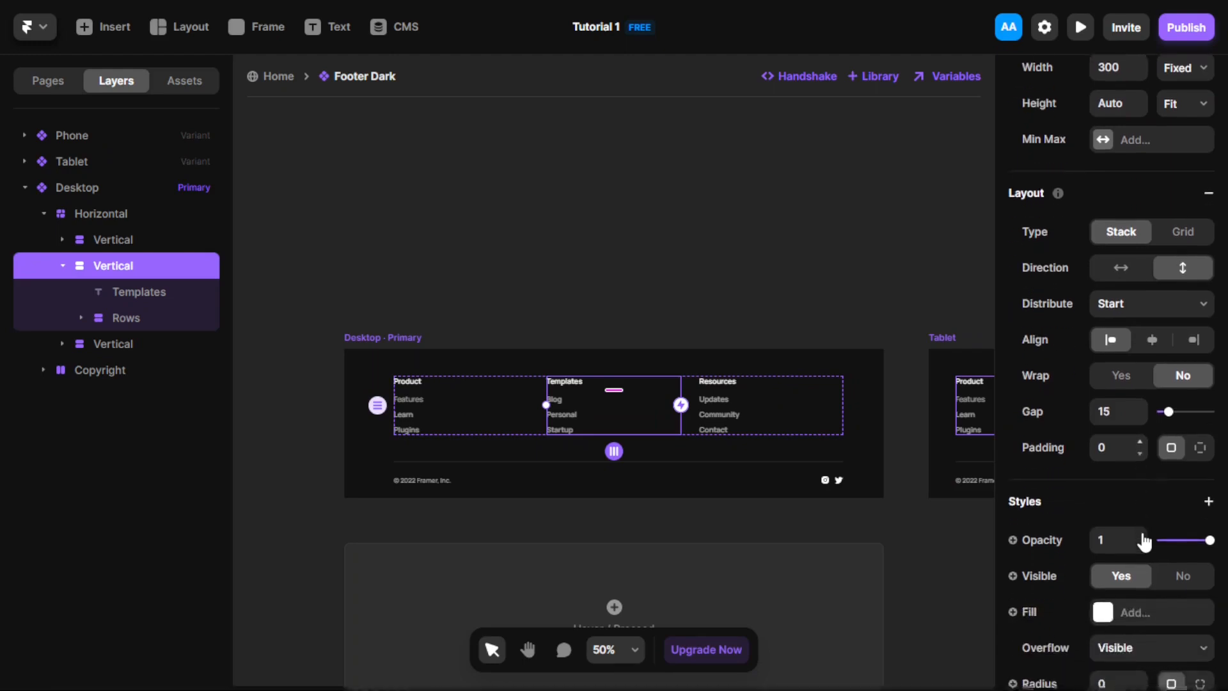
left_click(1131, 563)
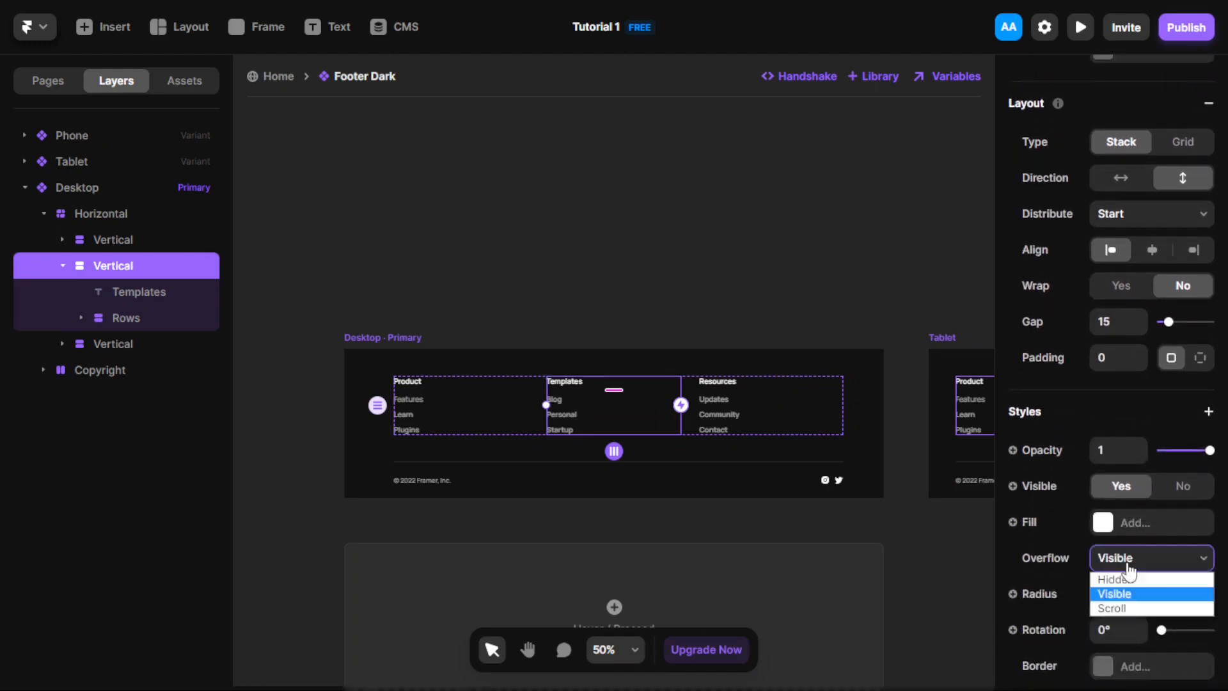
left_click(1115, 572)
left_click(279, 76)
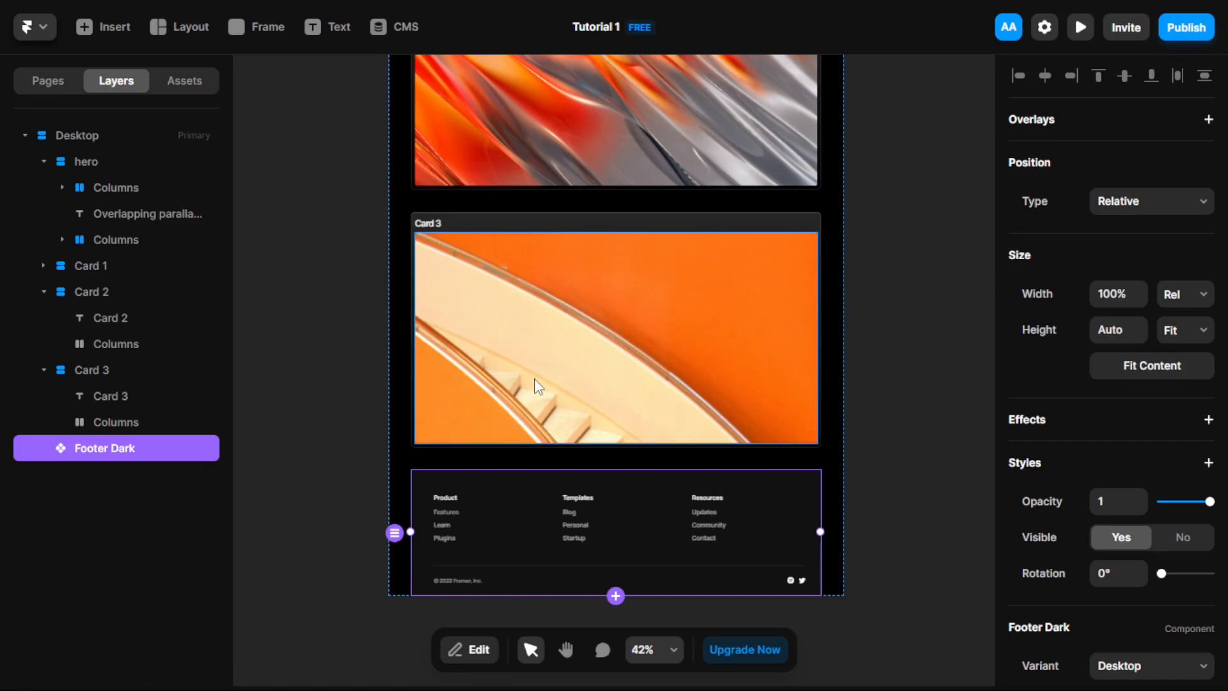
Select Card 1 and collapse the Card 2 and Card 3 layers.
scroll(875, 370, "up", 5)
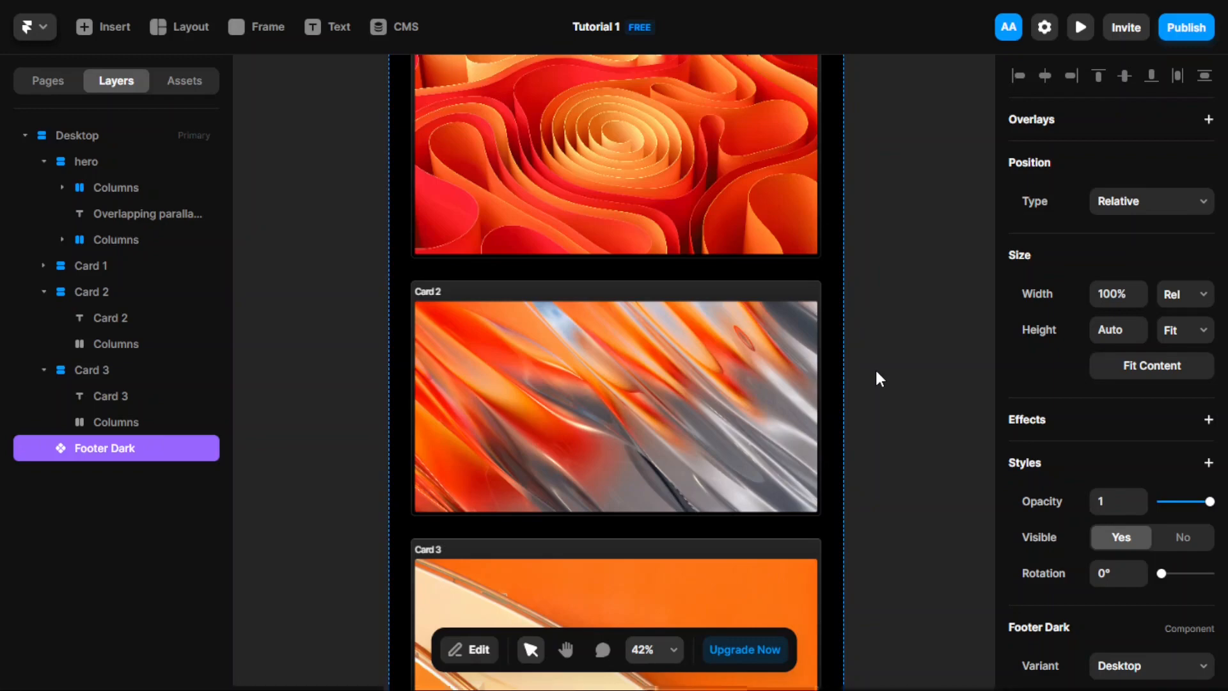
scroll(895, 372, "up", 5)
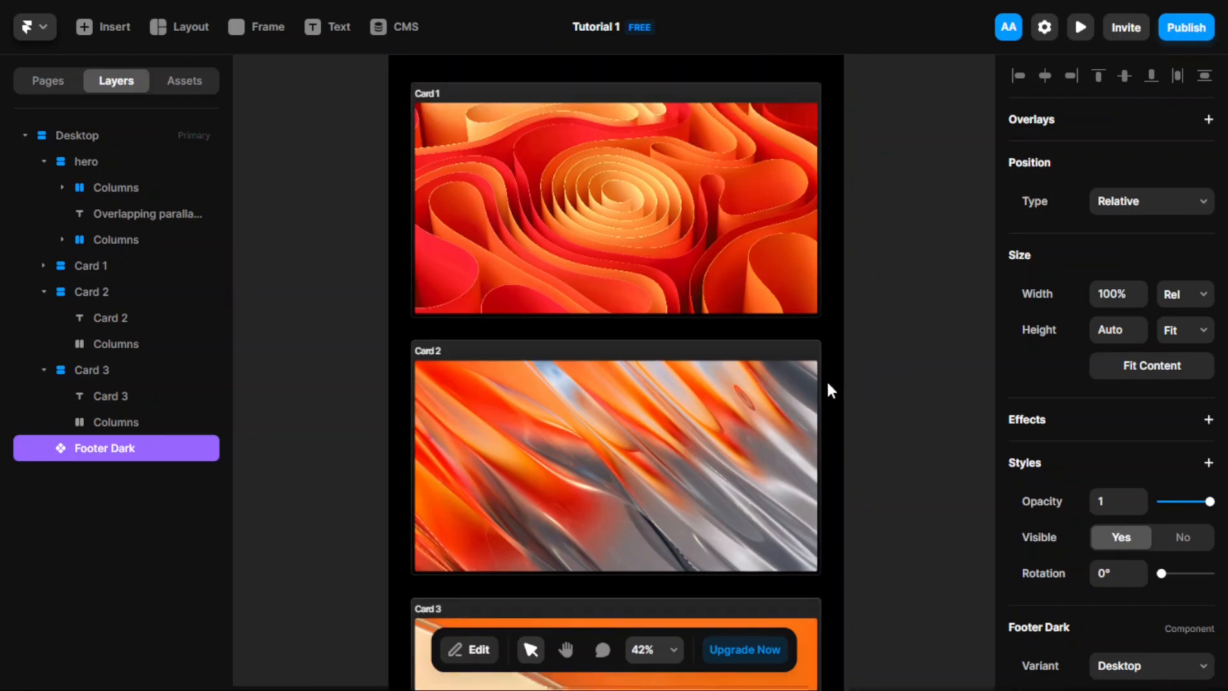
left_click(669, 239)
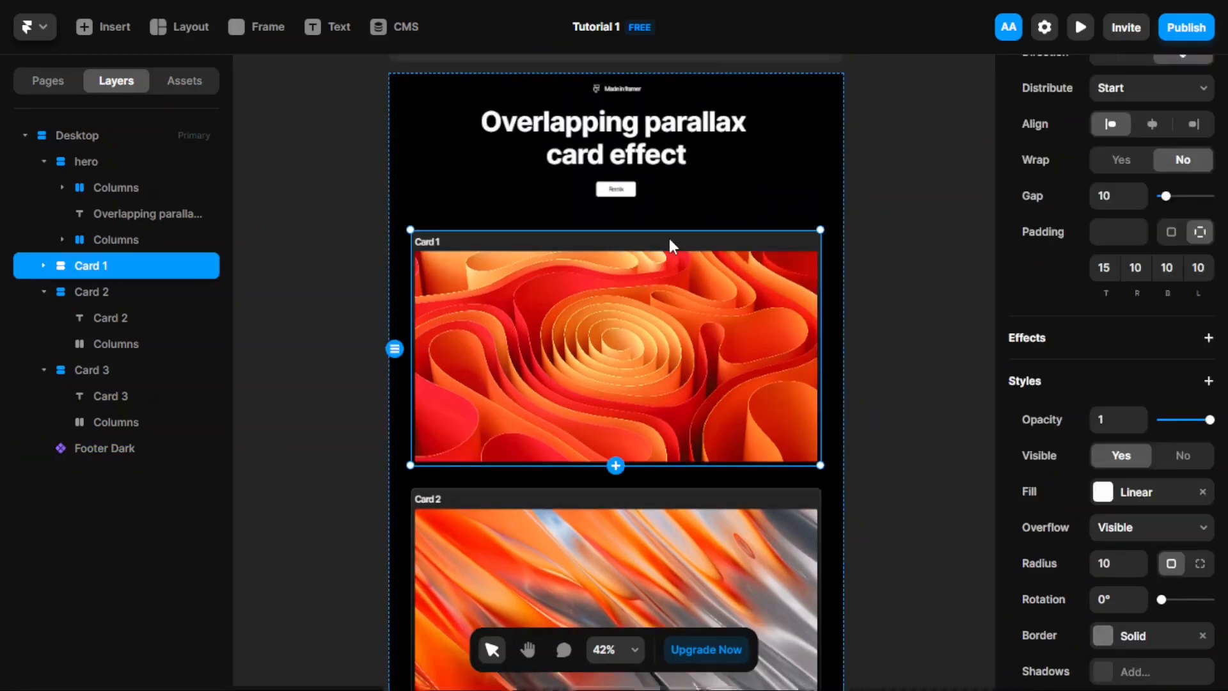
scroll(1055, 334, "up", 2)
scroll(696, 348, "up", 3)
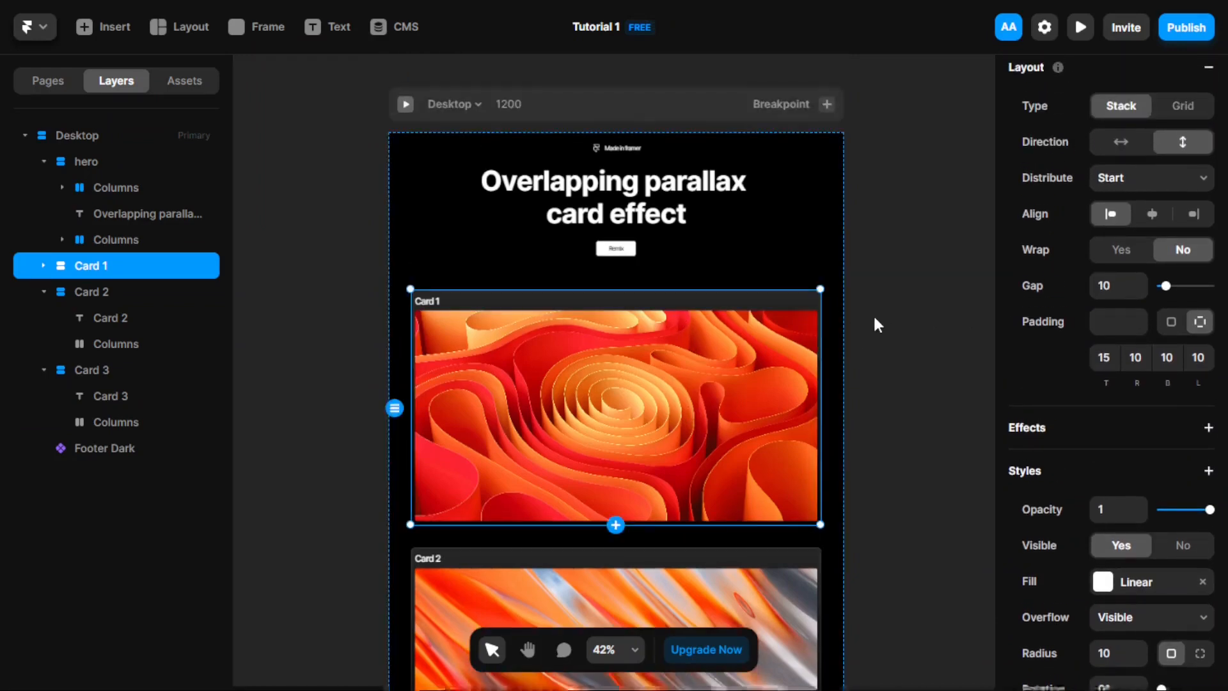
scroll(623, 409, "down", 4)
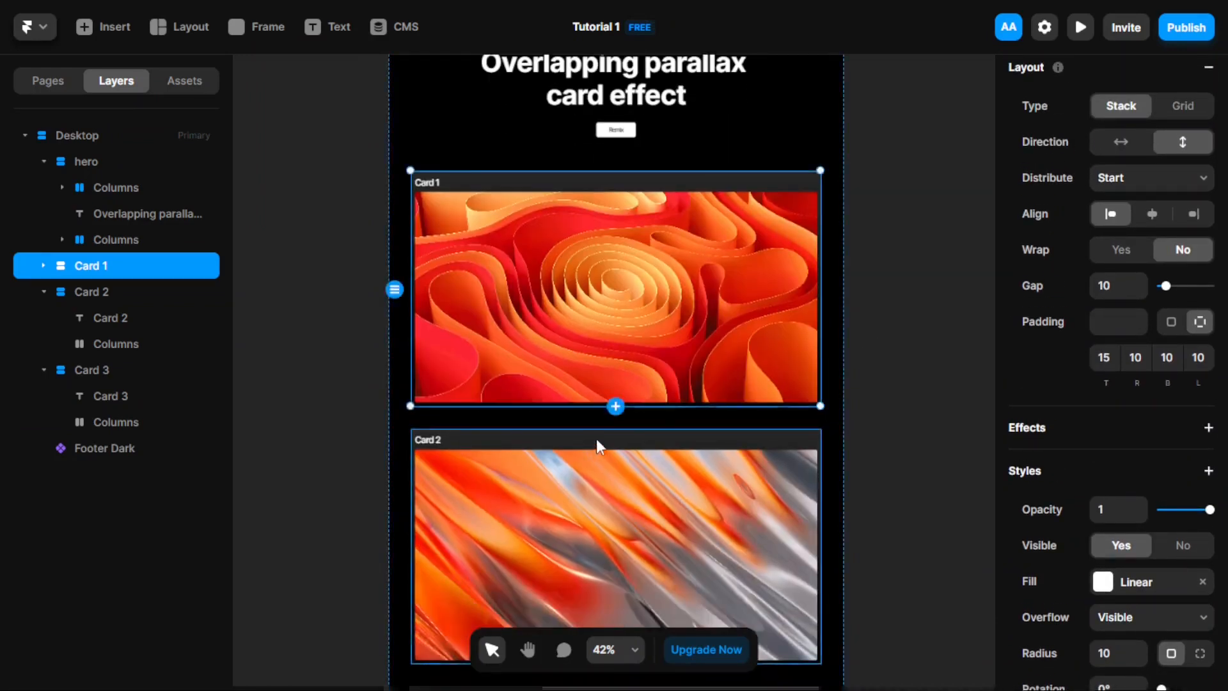
left_click(42, 291)
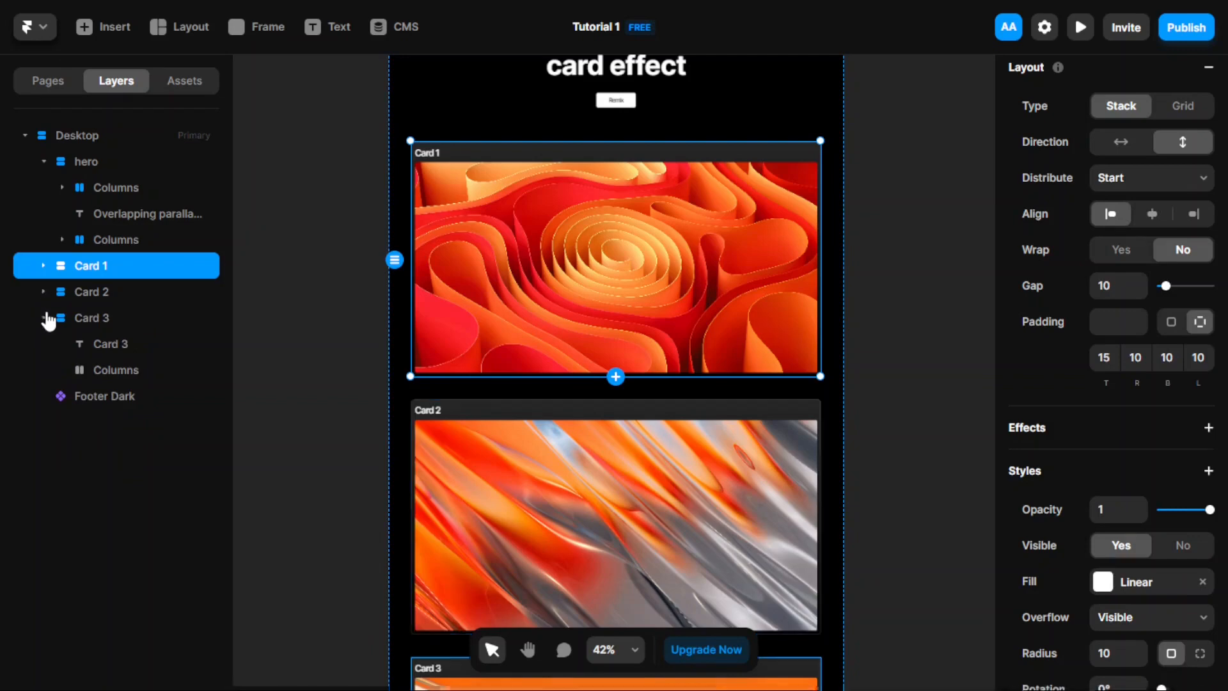
left_click(43, 318)
Extend the selection through Card 3 and set the position type of all three cards to Sticky.
left_click(72, 316, "shift")
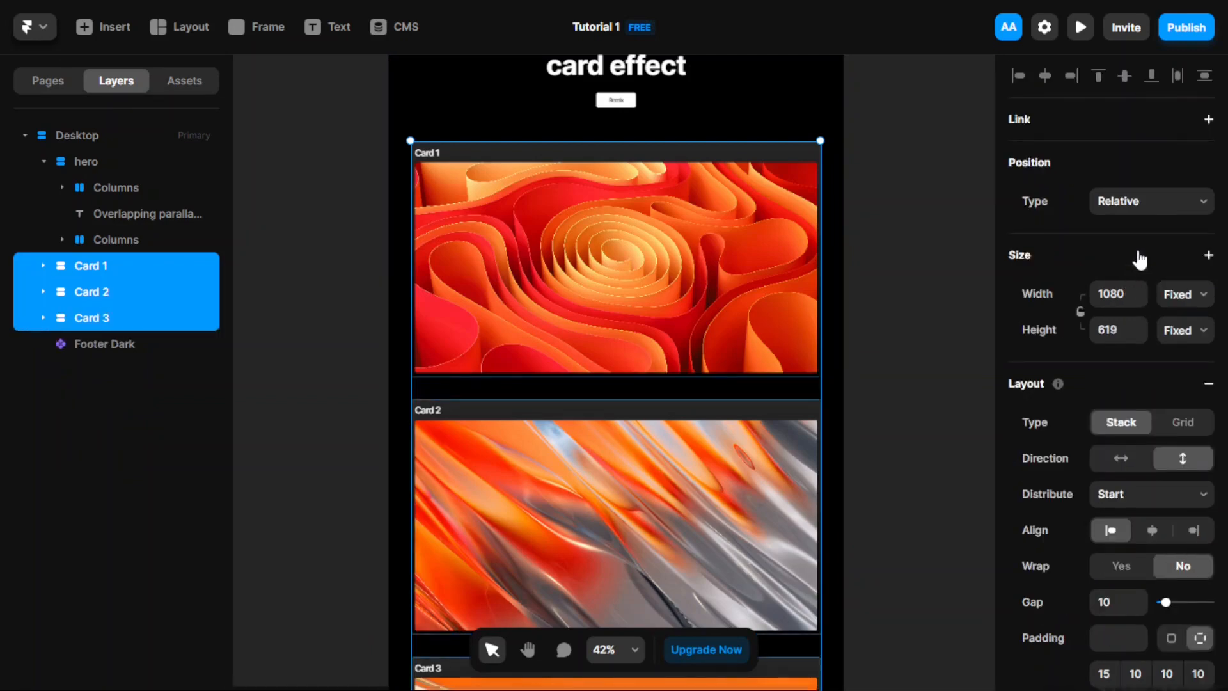
left_click(1162, 200)
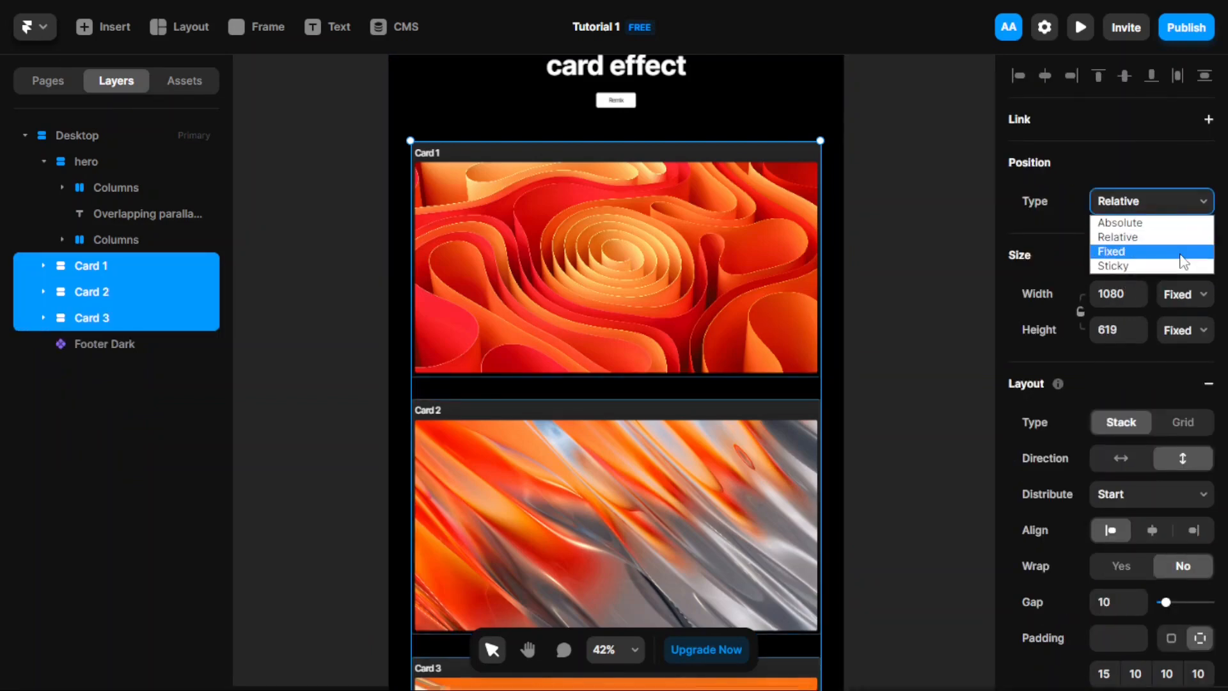
left_click(1179, 265)
scroll(904, 302, "up", 3)
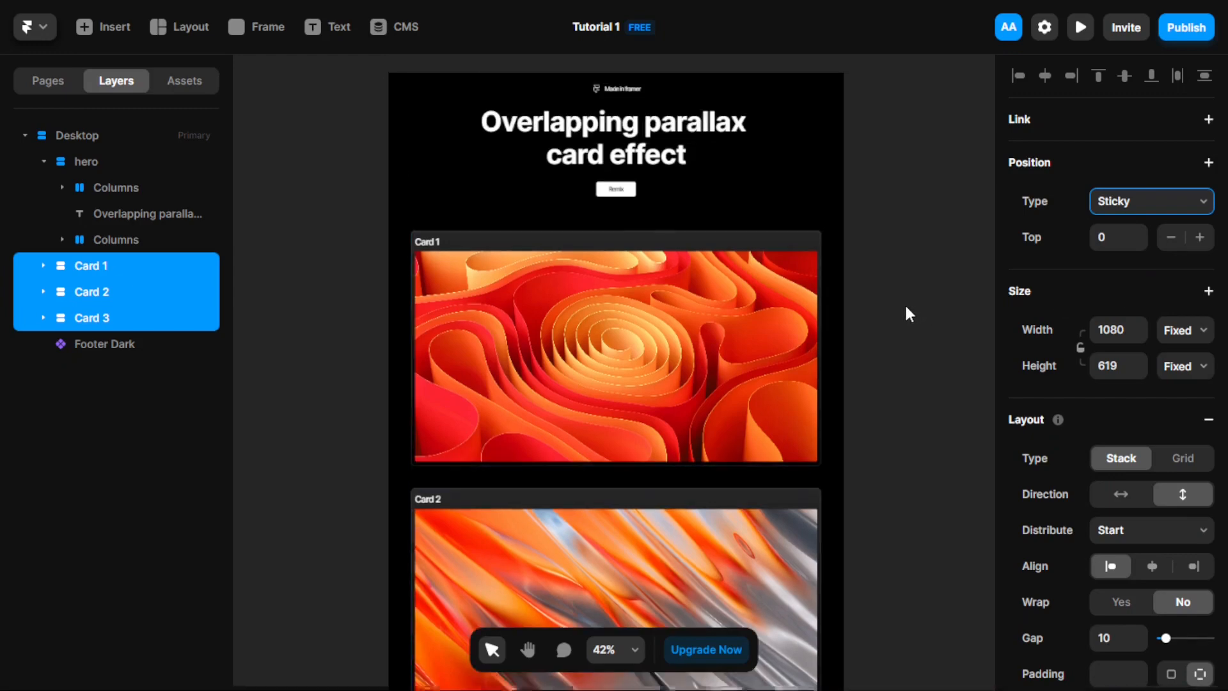
left_click(924, 287)
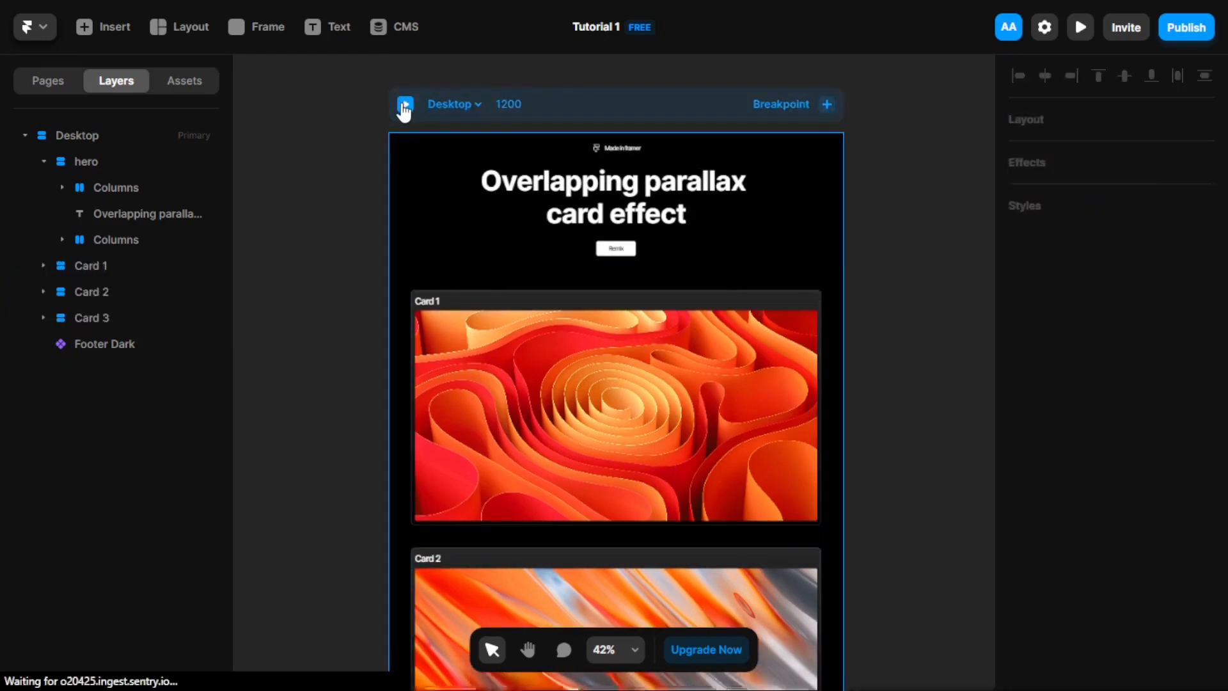
Preview the page, check how the sticky cards stack from Card 1 to the footer and back, and close the preview.
key("ctrl+p")
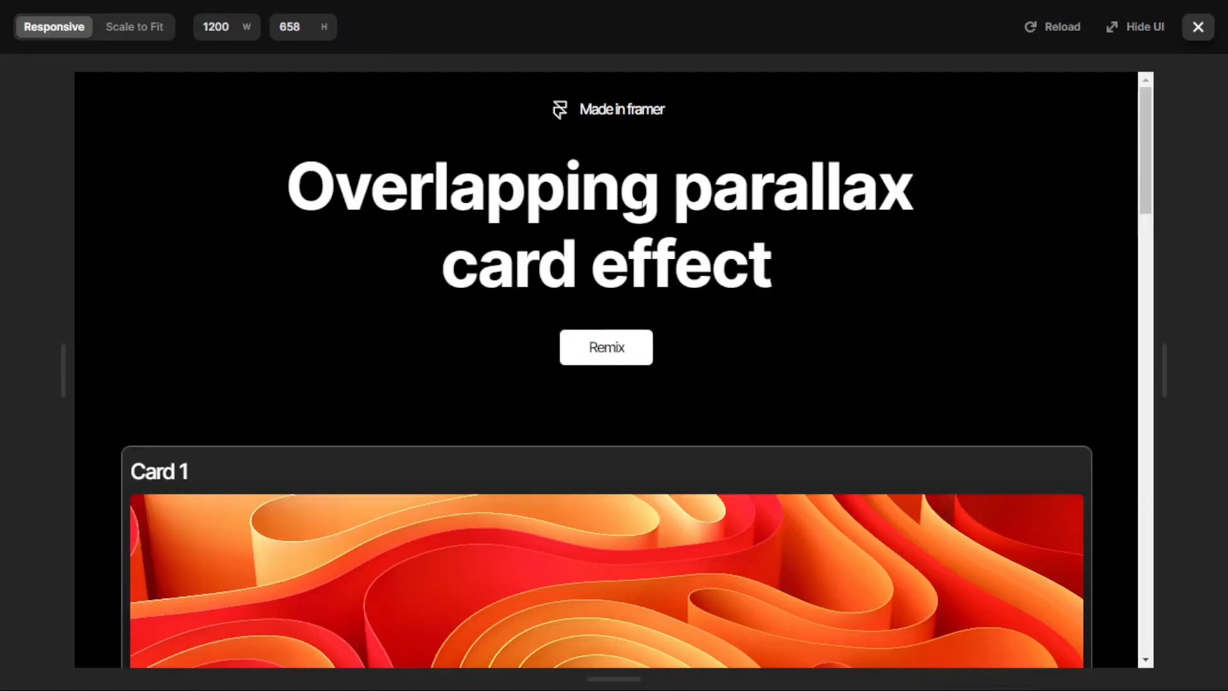
scroll(642, 203, "down", 10)
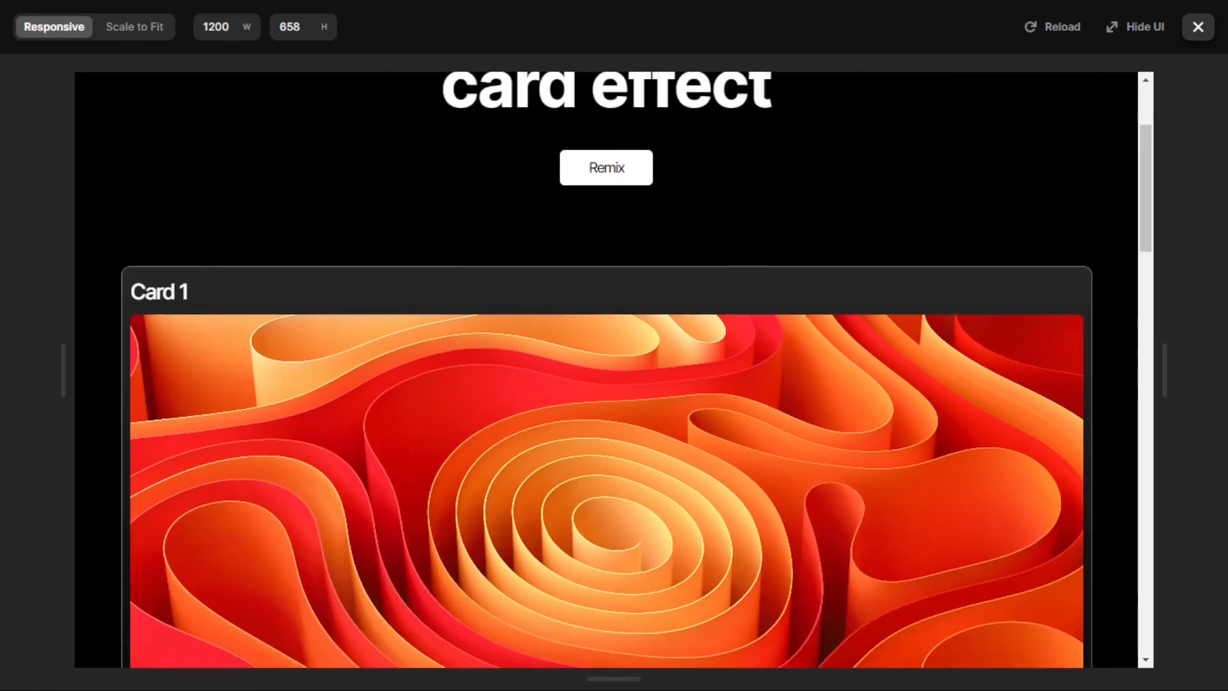
scroll(642, 203, "down", 10)
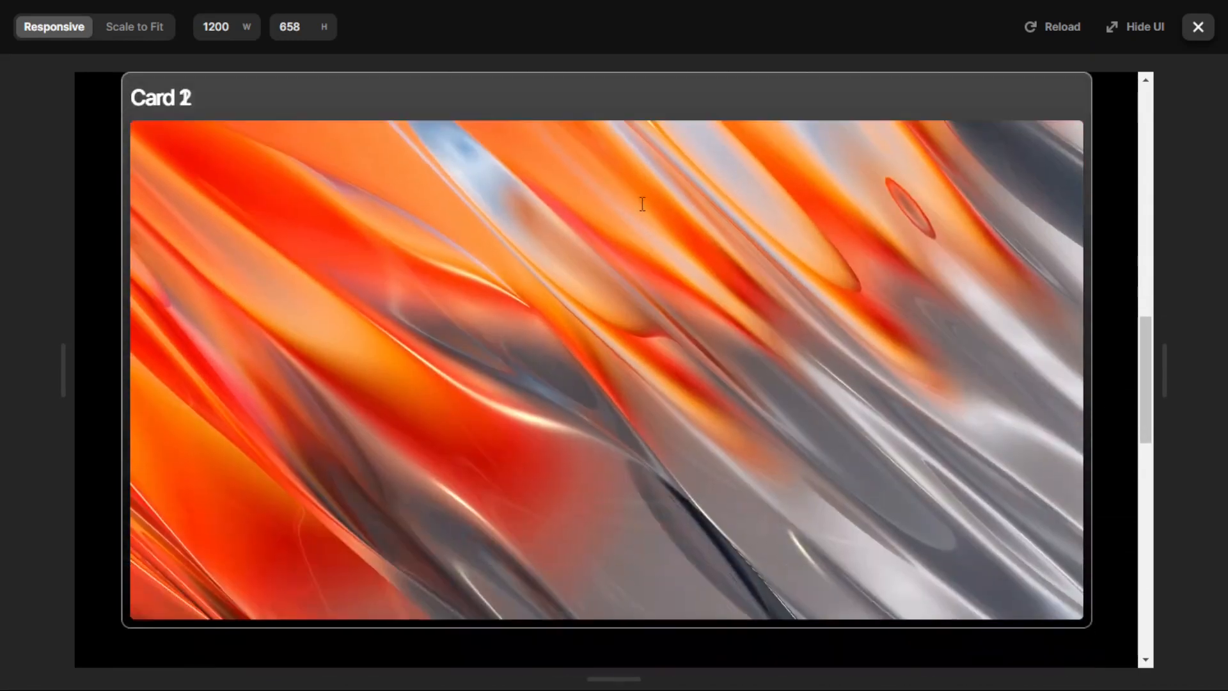
scroll(642, 204, "down", 5)
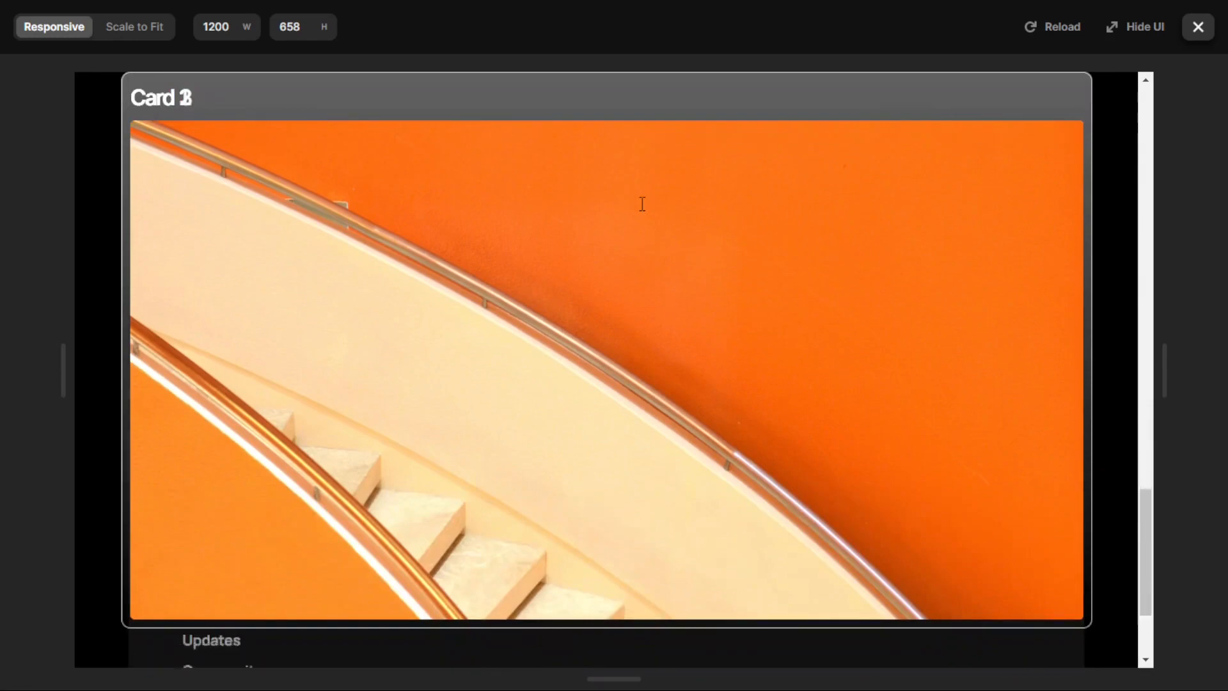
scroll(642, 203, "up", 15)
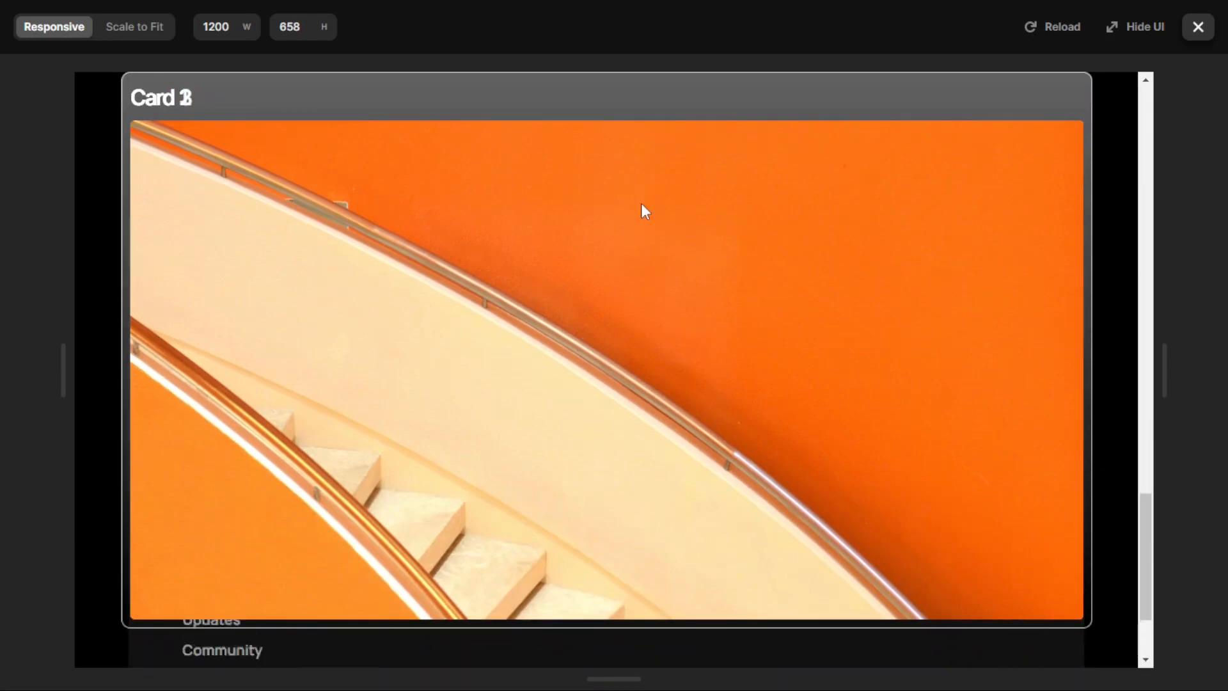
scroll(643, 204, "up", 8)
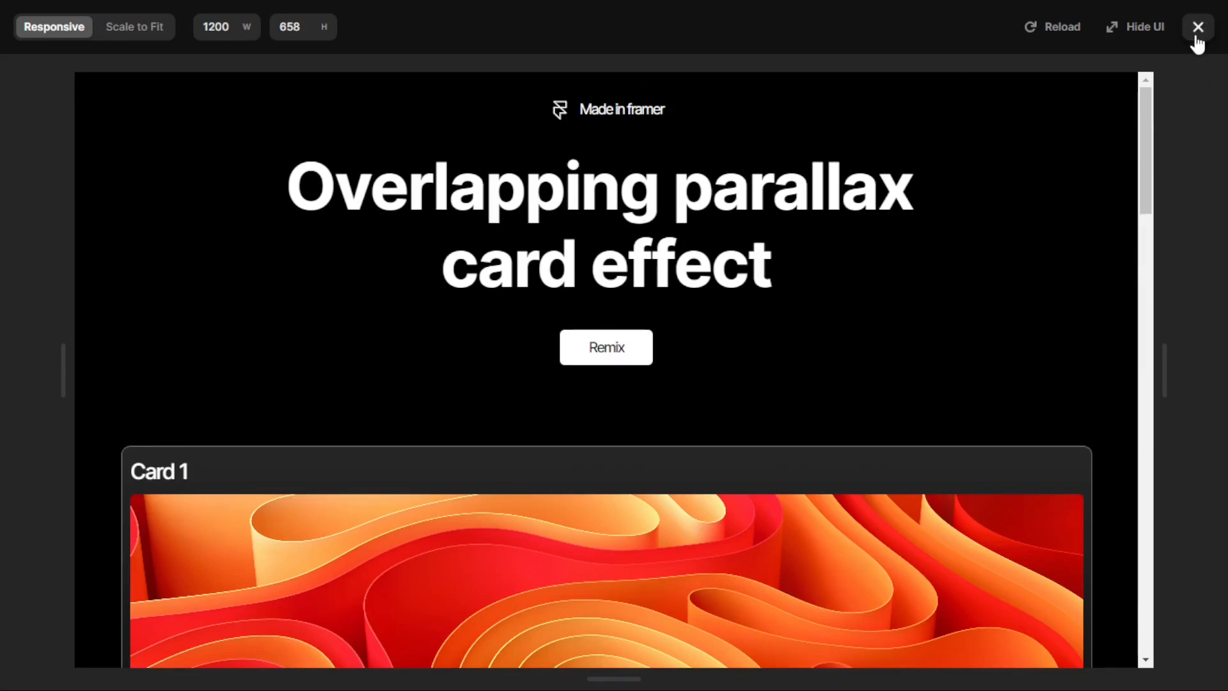
left_click(1200, 34)
Wrap Card 1 in its own frame.
scroll(760, 277, "down", 3)
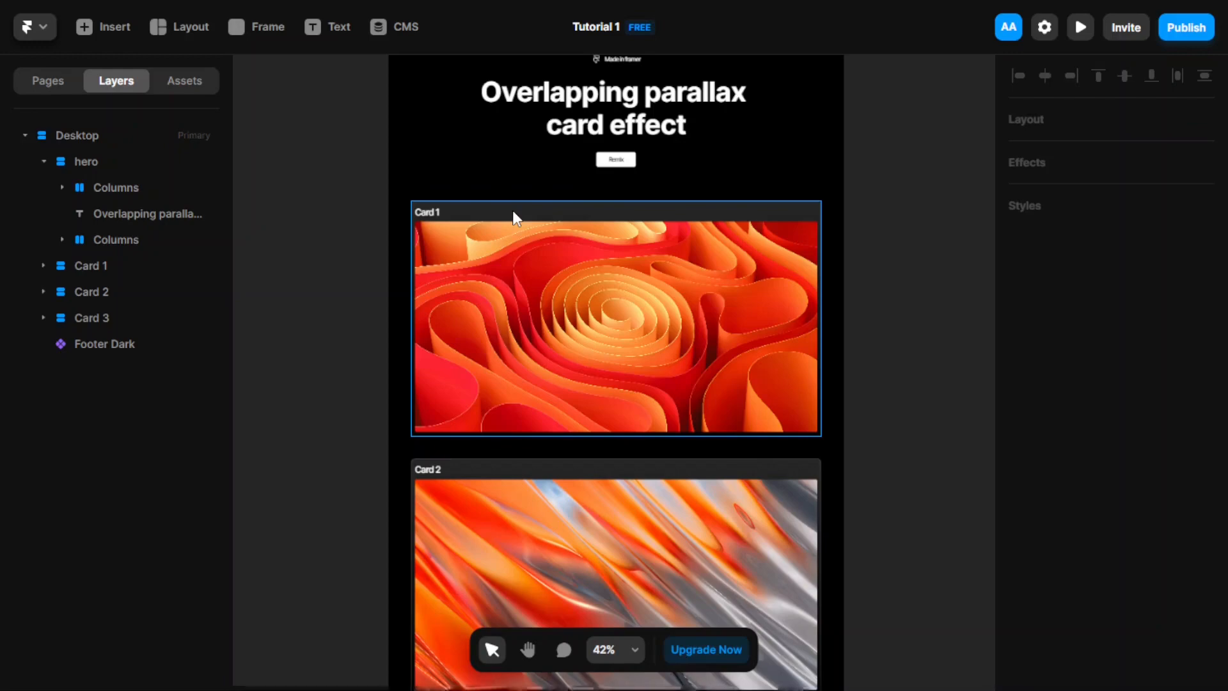
scroll(650, 290, "down", 1)
scroll(650, 291, "up", 1)
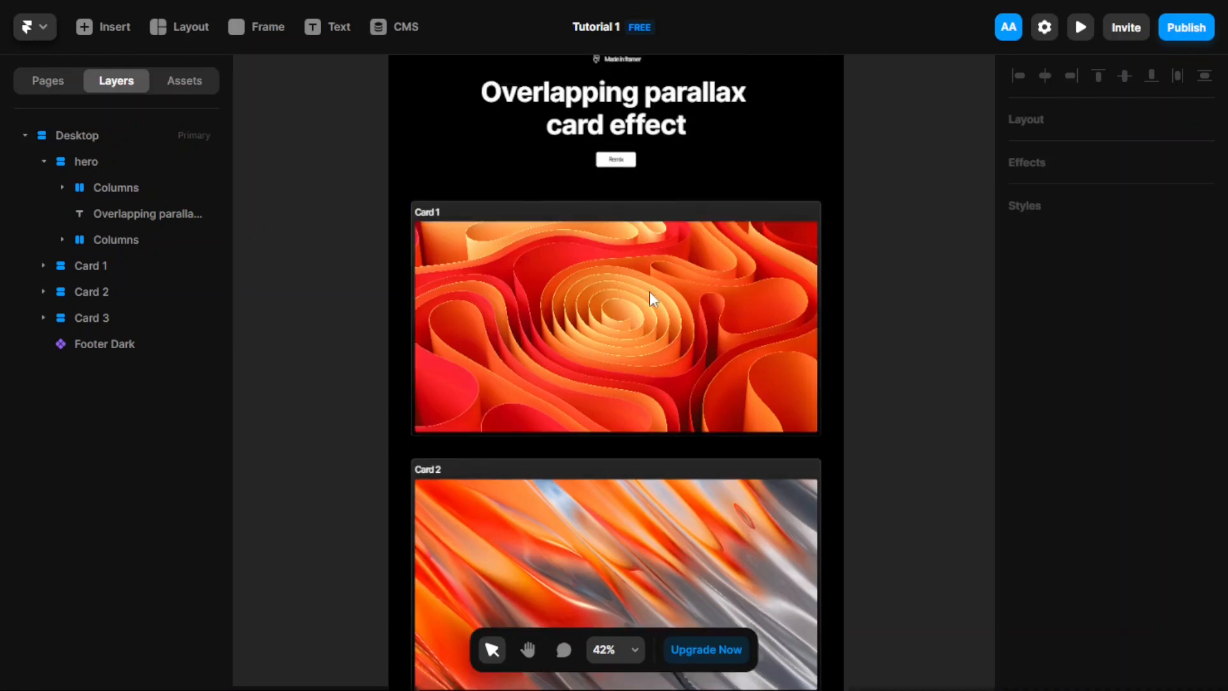
left_click(503, 216)
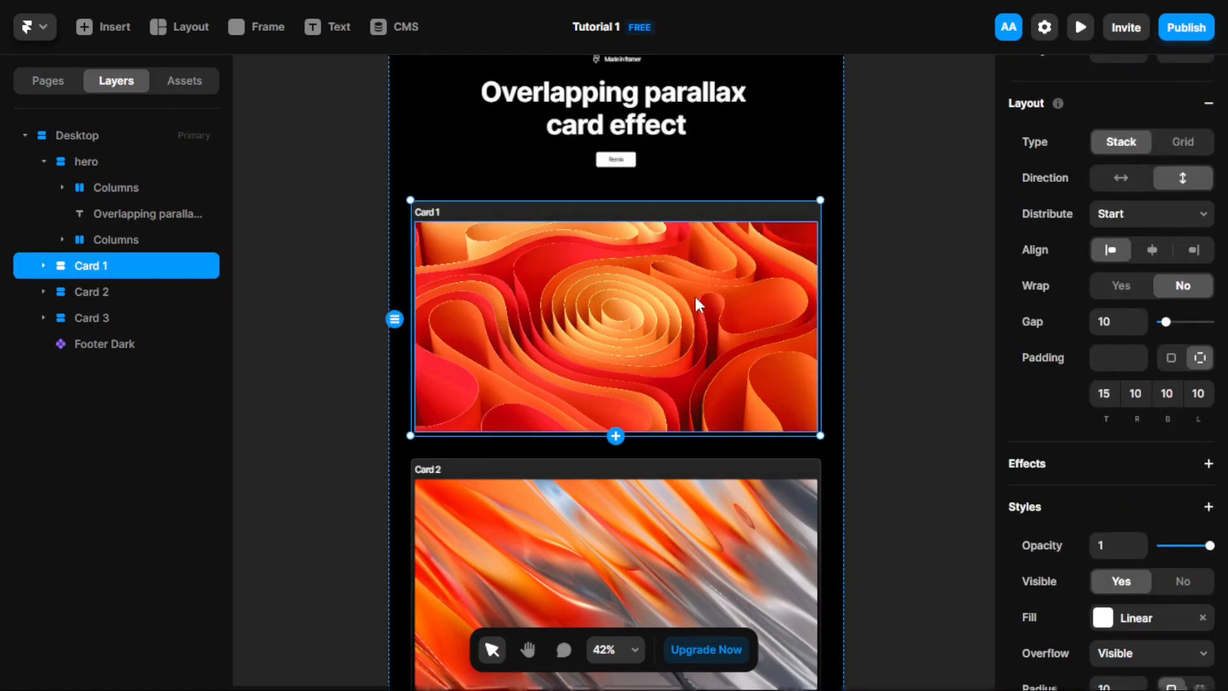
key("ctrl+alt+Return")
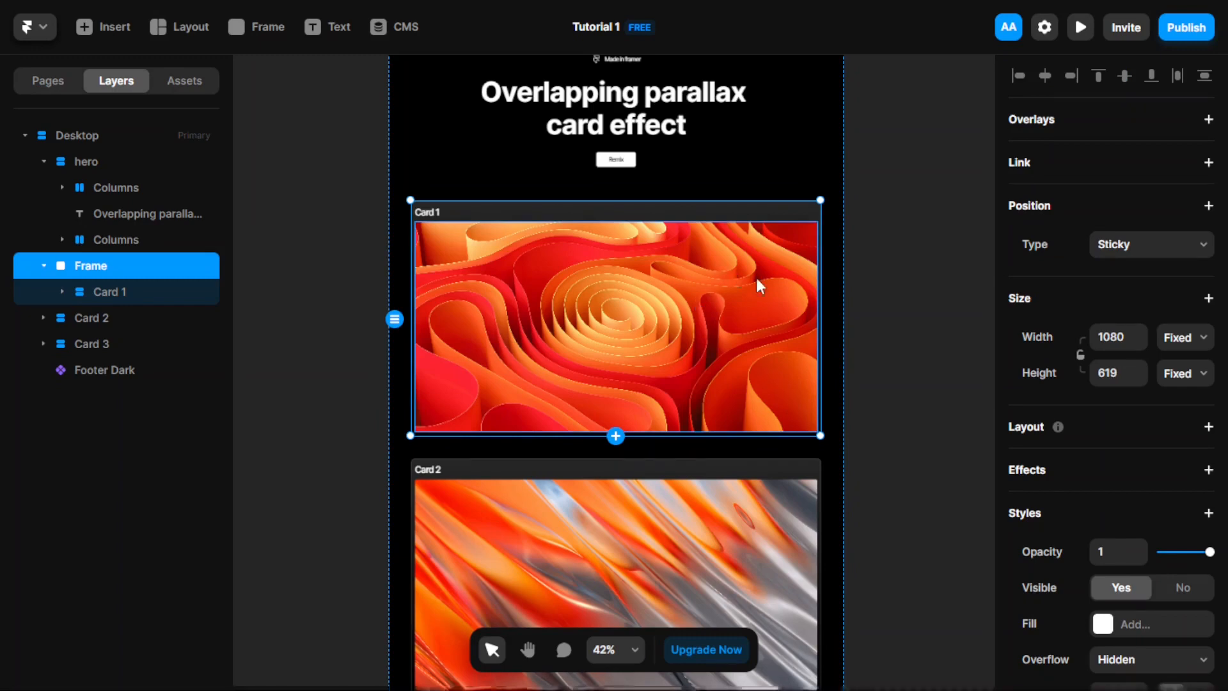
Set the height and width of the frame around Card 1 to Fit Content.
scroll(1151, 345, "down", 3)
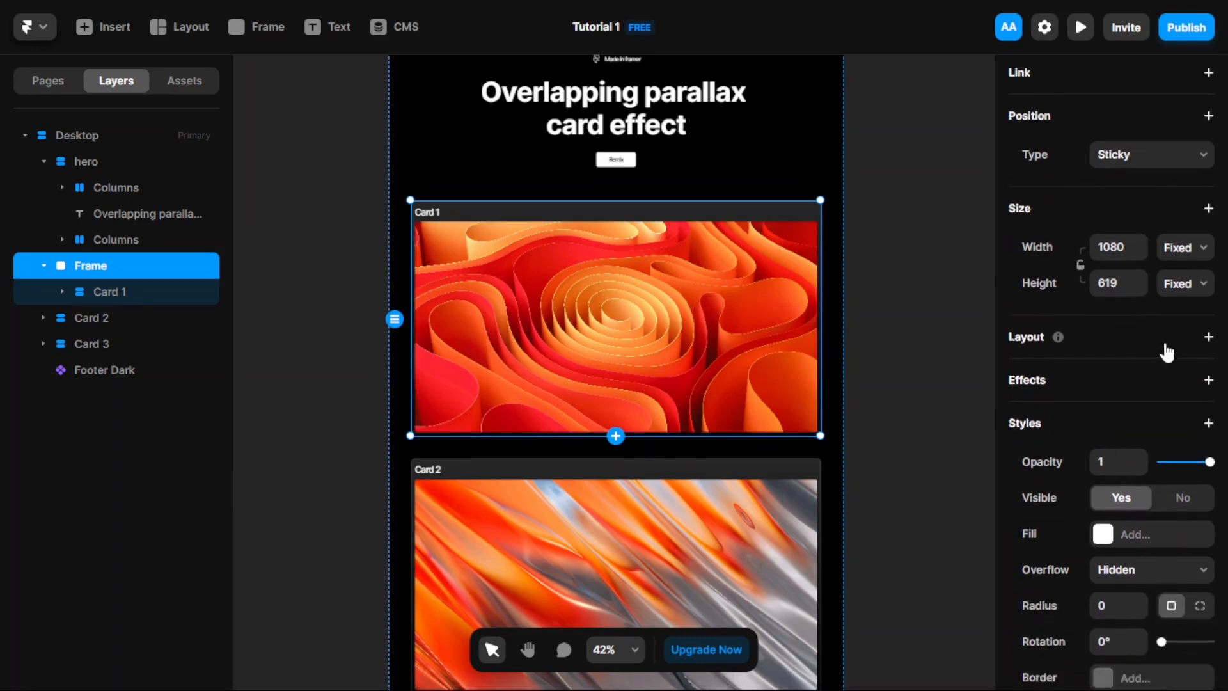
left_click(1202, 281)
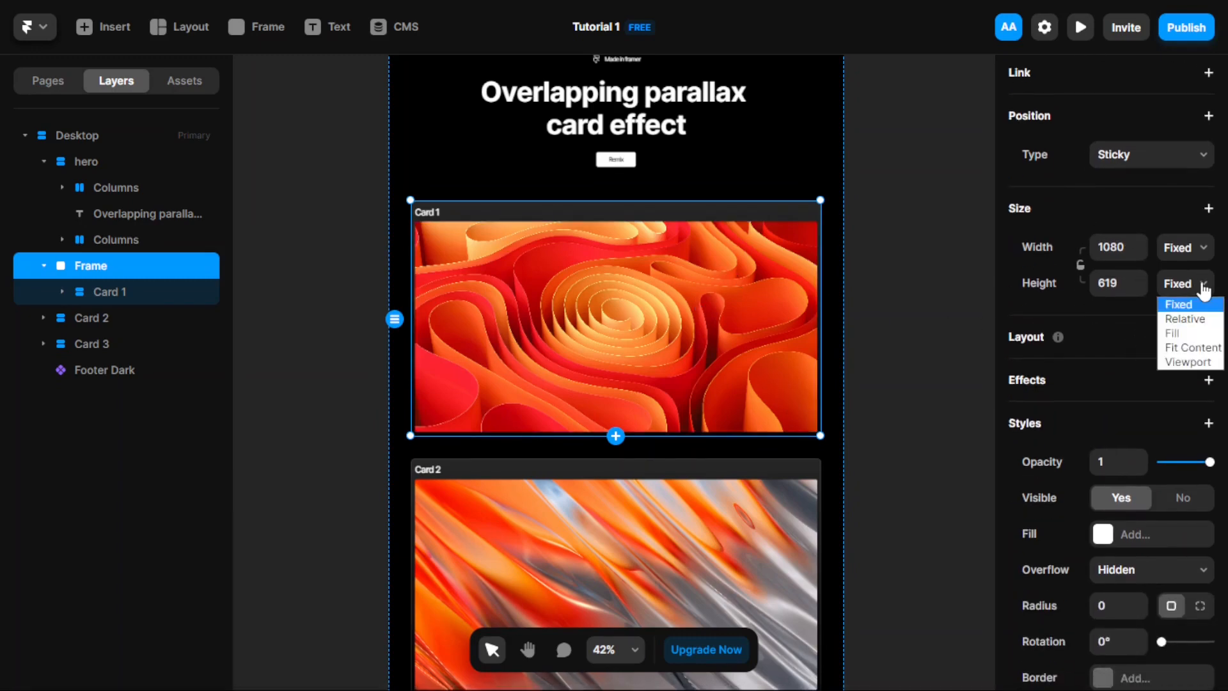
left_click(1190, 347)
left_click(1203, 256)
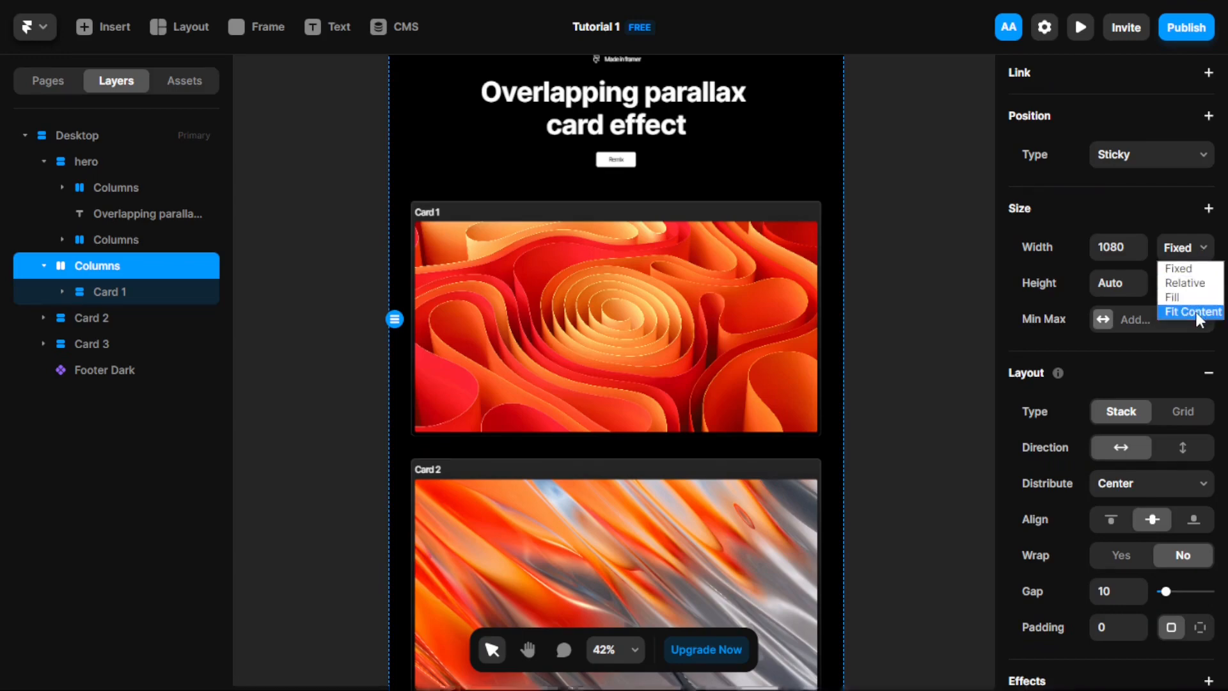
left_click(1196, 312)
Give the container around Card 1 individual side padding with a top value of 50.
scroll(1052, 351, "down", 5)
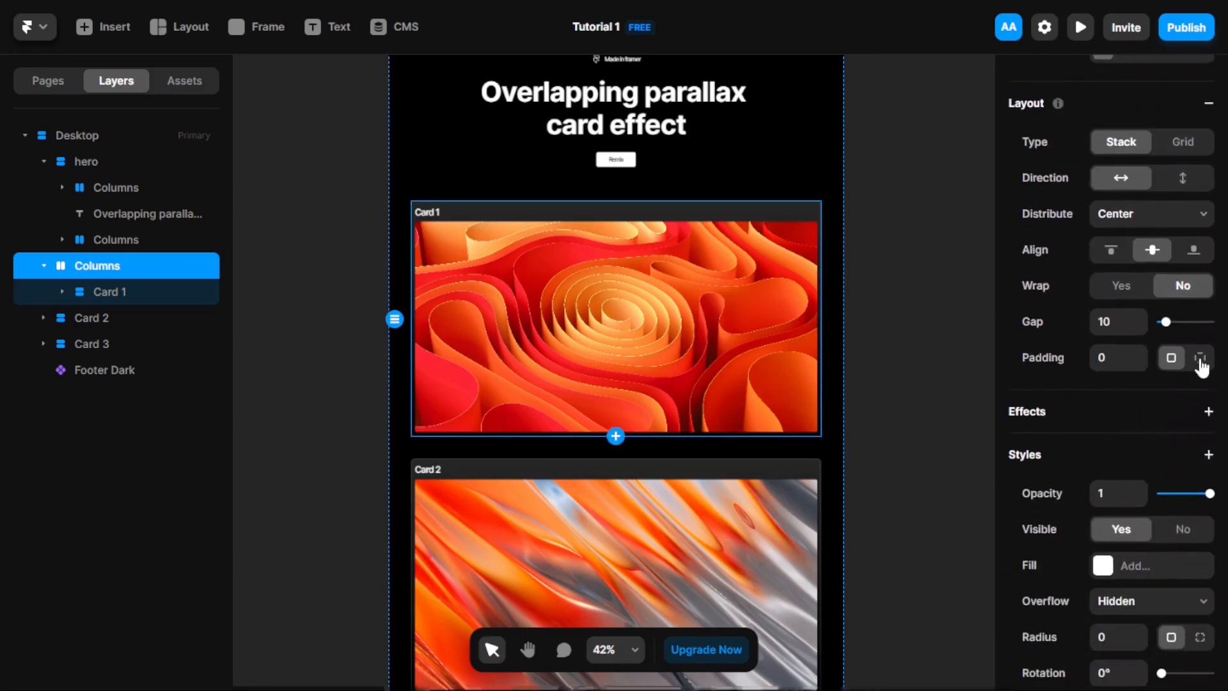
left_click(1198, 360)
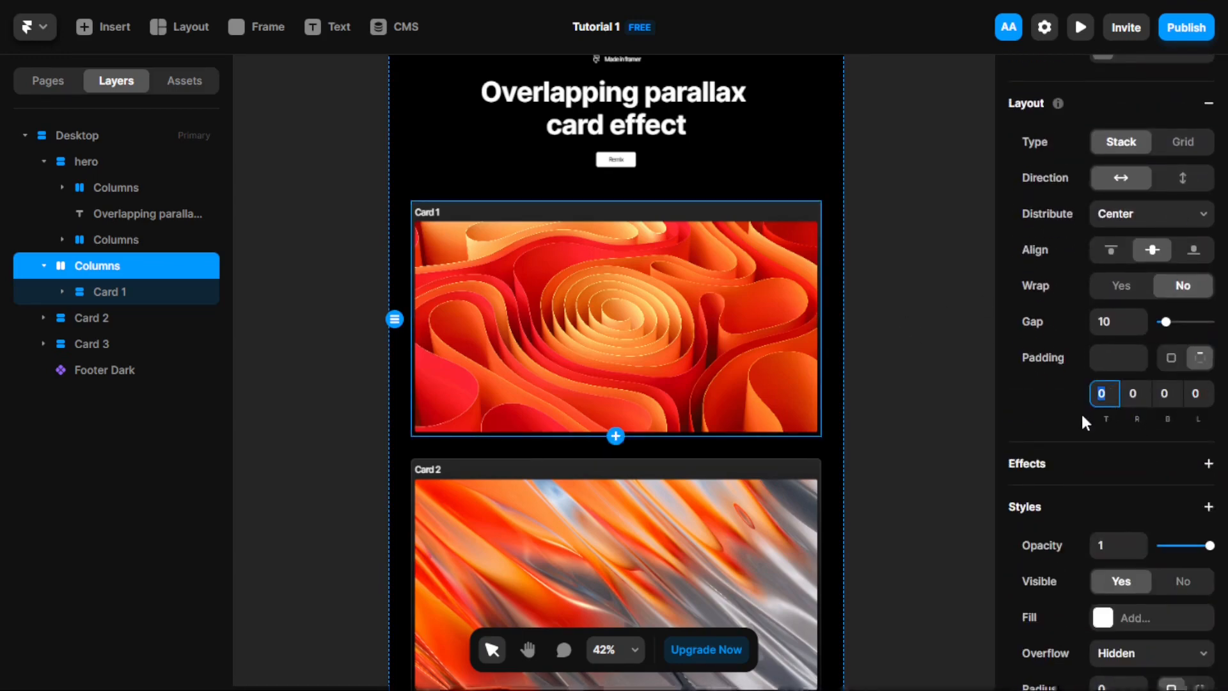
type("50")
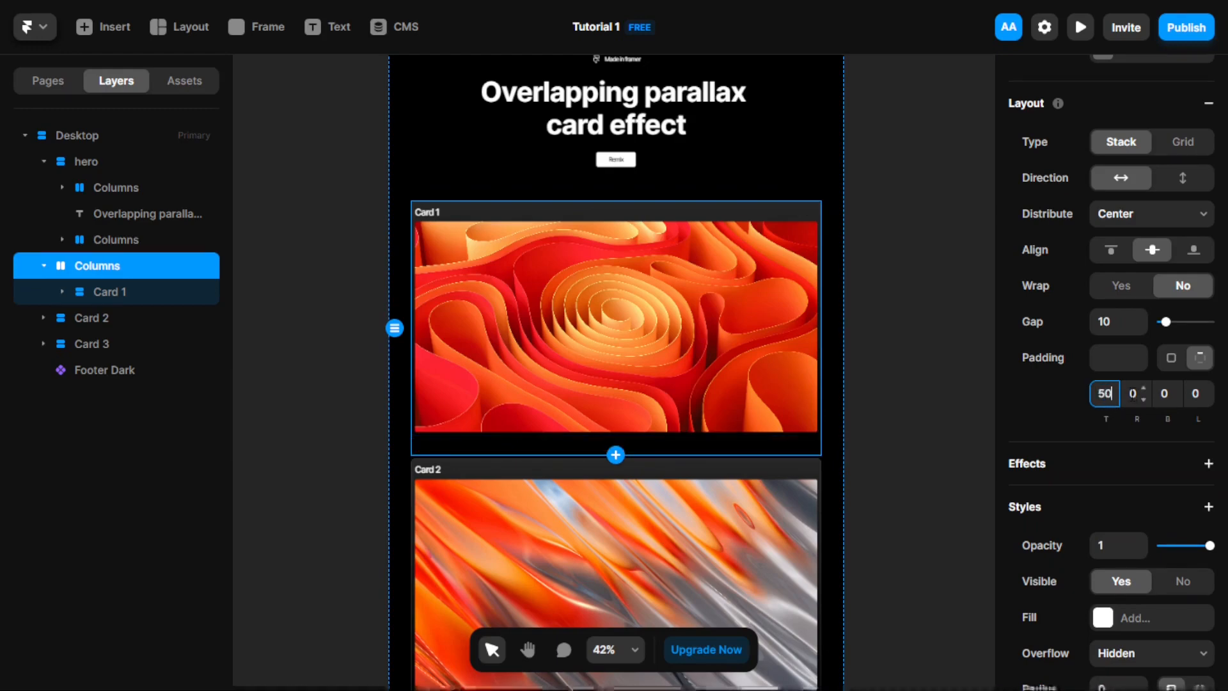
key("Return")
scroll(628, 232, "down", 2)
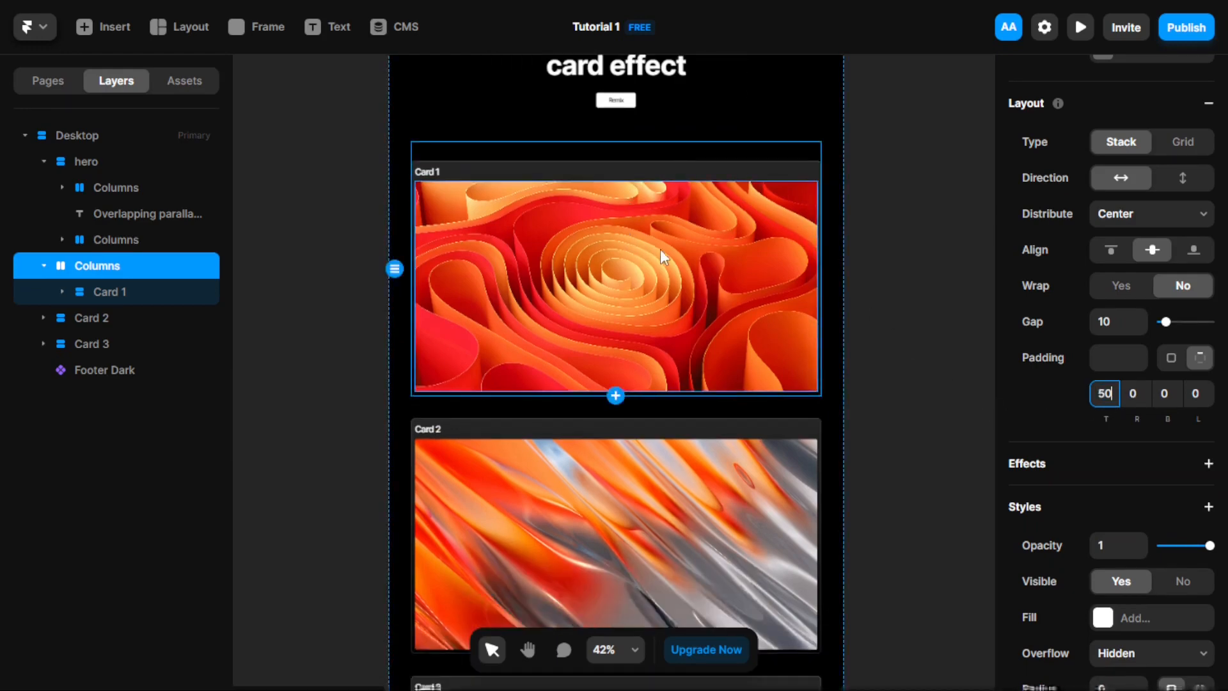
scroll(660, 248, "down", 1)
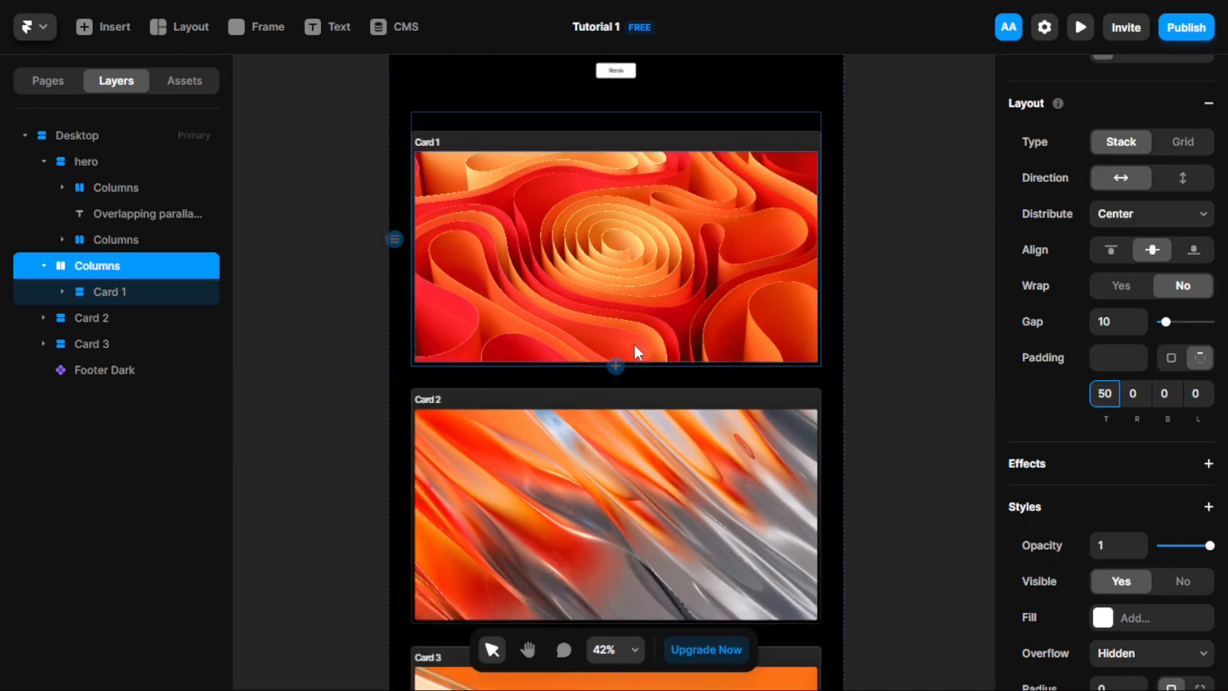
Wrap Card 2 in its own frame and set that frame's width and height to Fit Content.
left_click(496, 409)
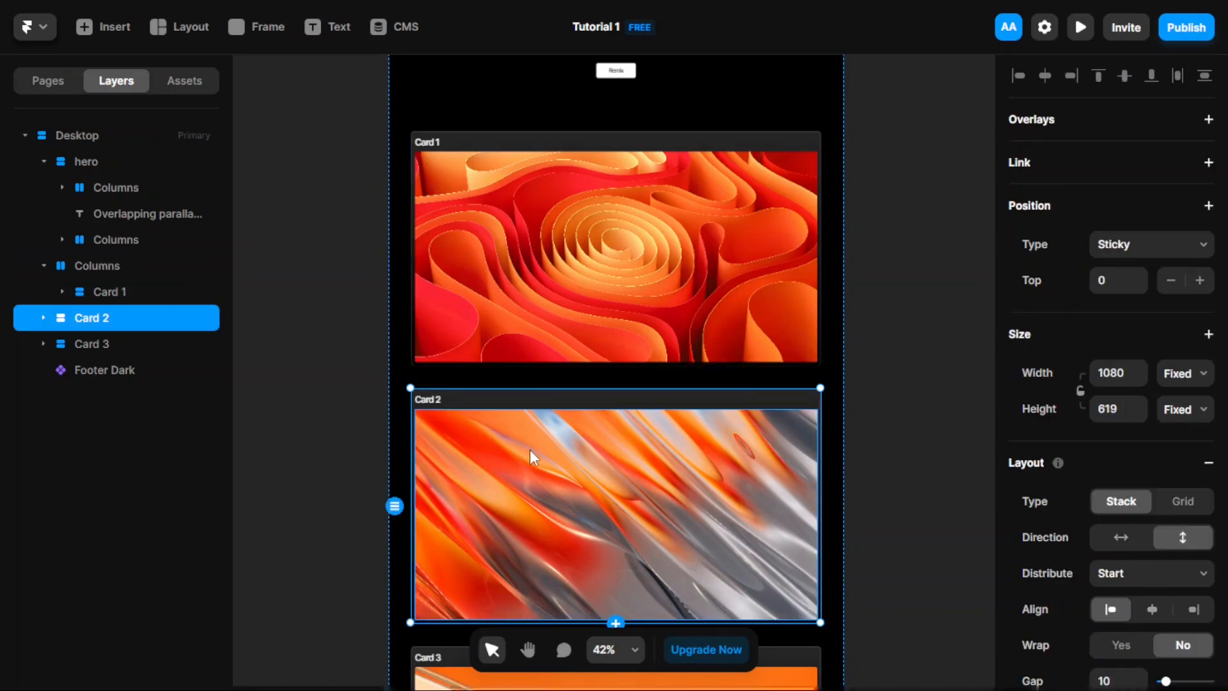
key("ctrl+alt+Return")
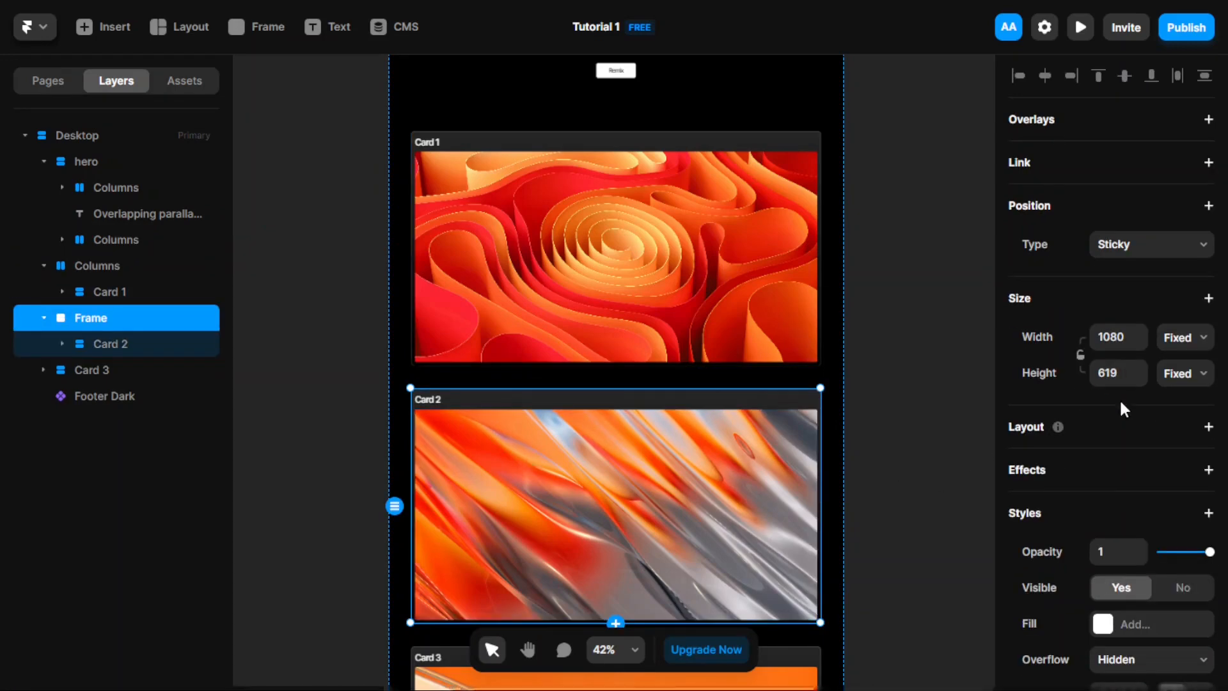
left_click(1183, 342)
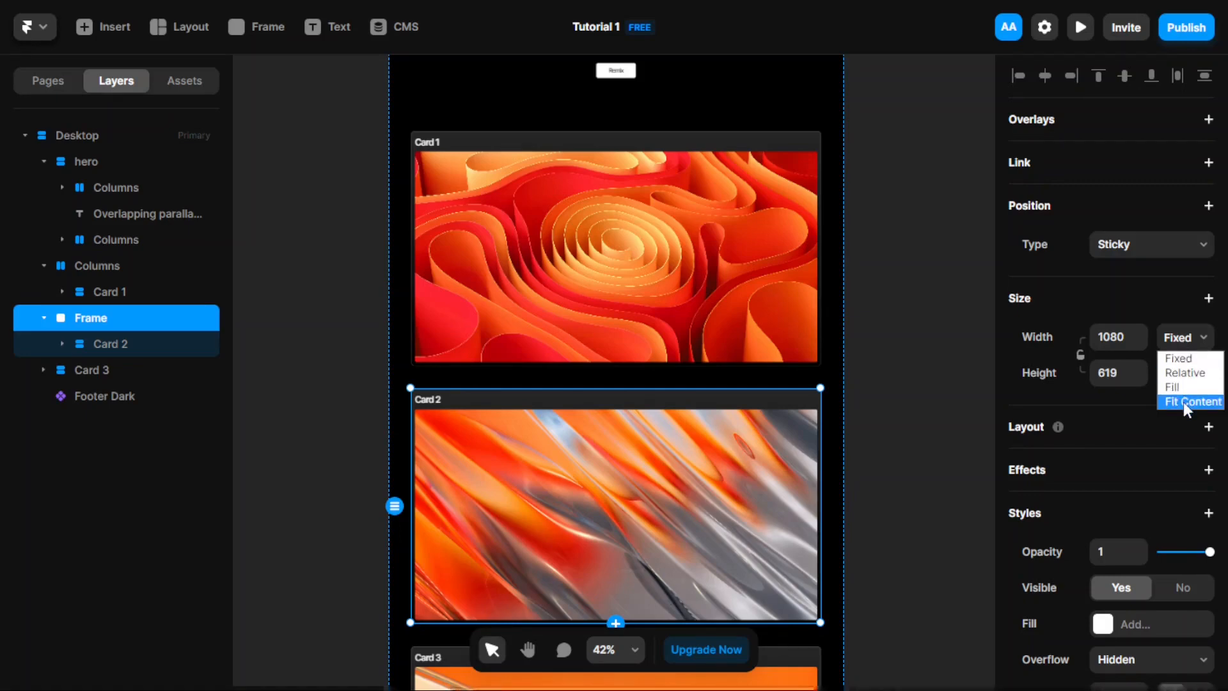
left_click(1191, 386)
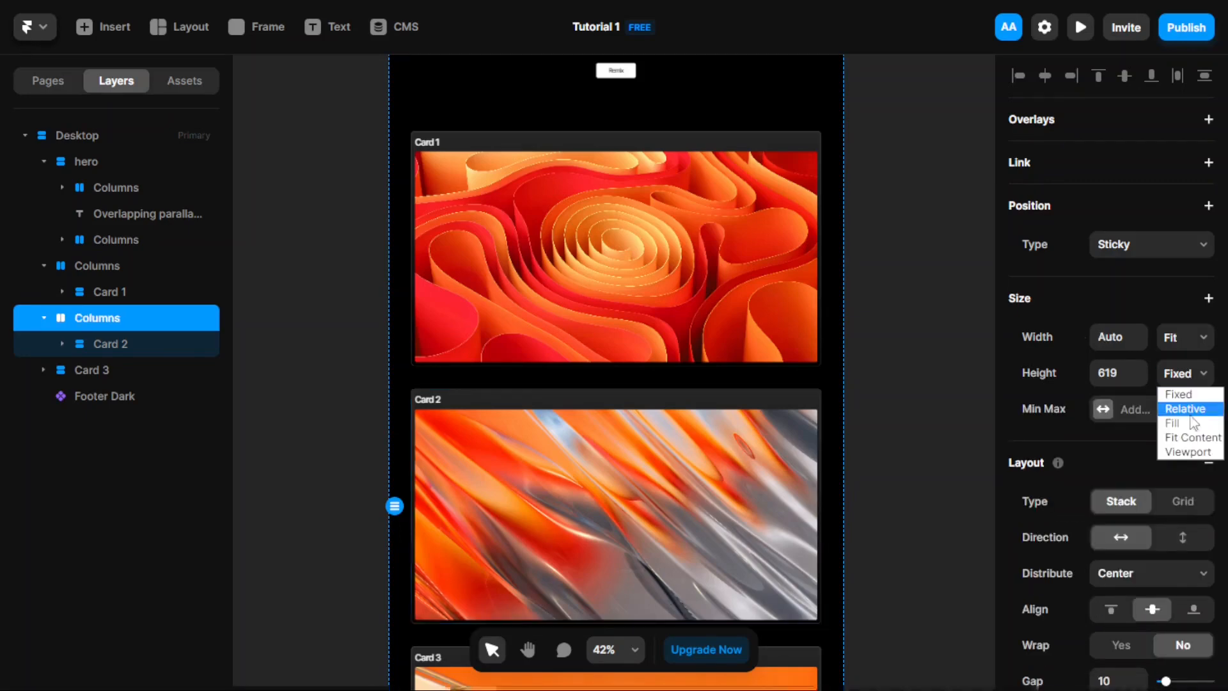
left_click(1190, 432)
Give the container around Card 2 individual side padding with a top value of 100.
scroll(913, 444, "down", 1)
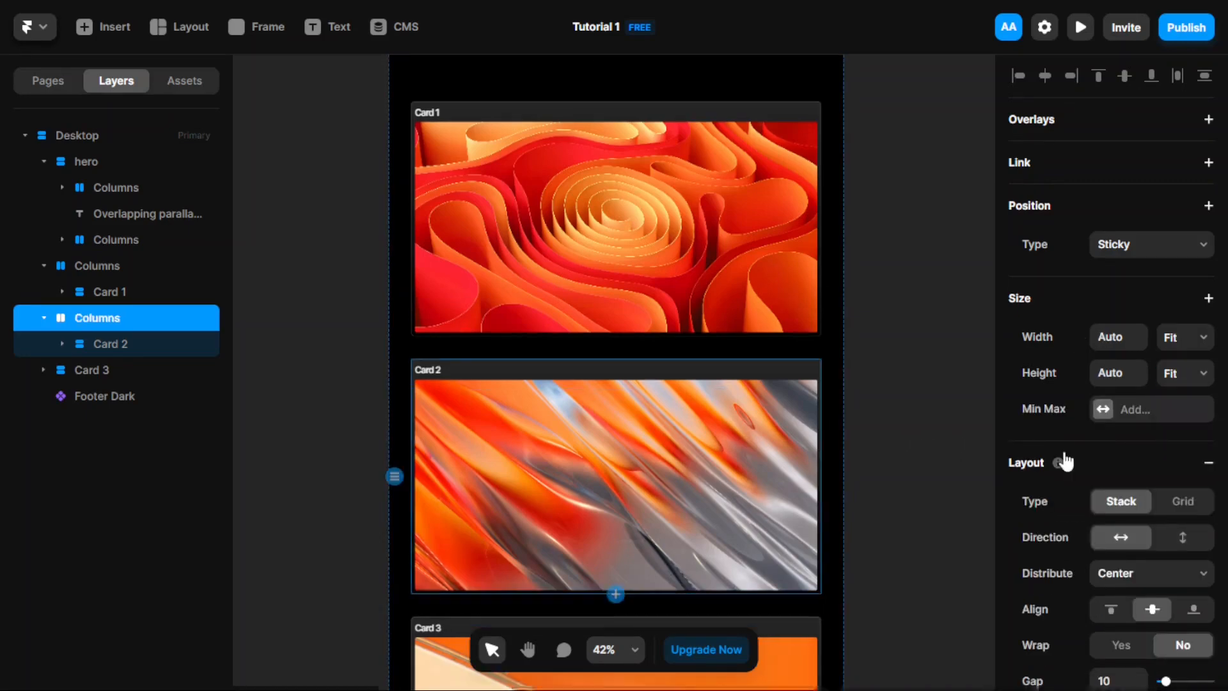
scroll(1099, 457, "down", 2)
scroll(1148, 434, "down", 4)
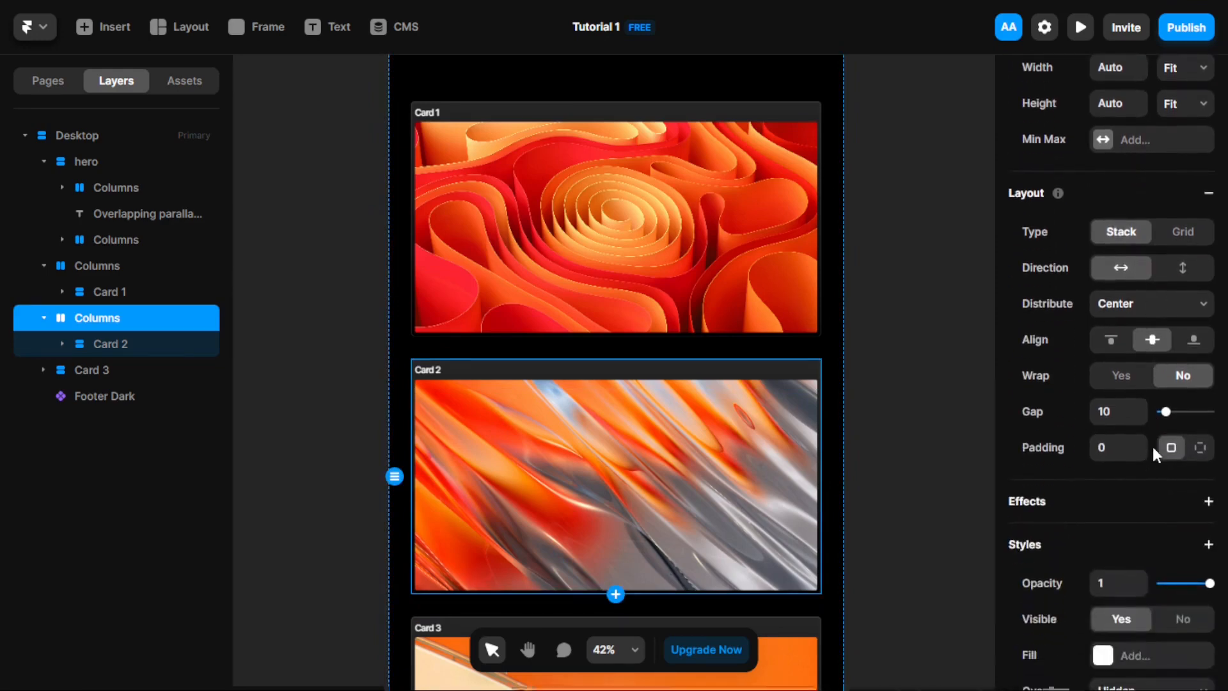
left_click(1198, 447)
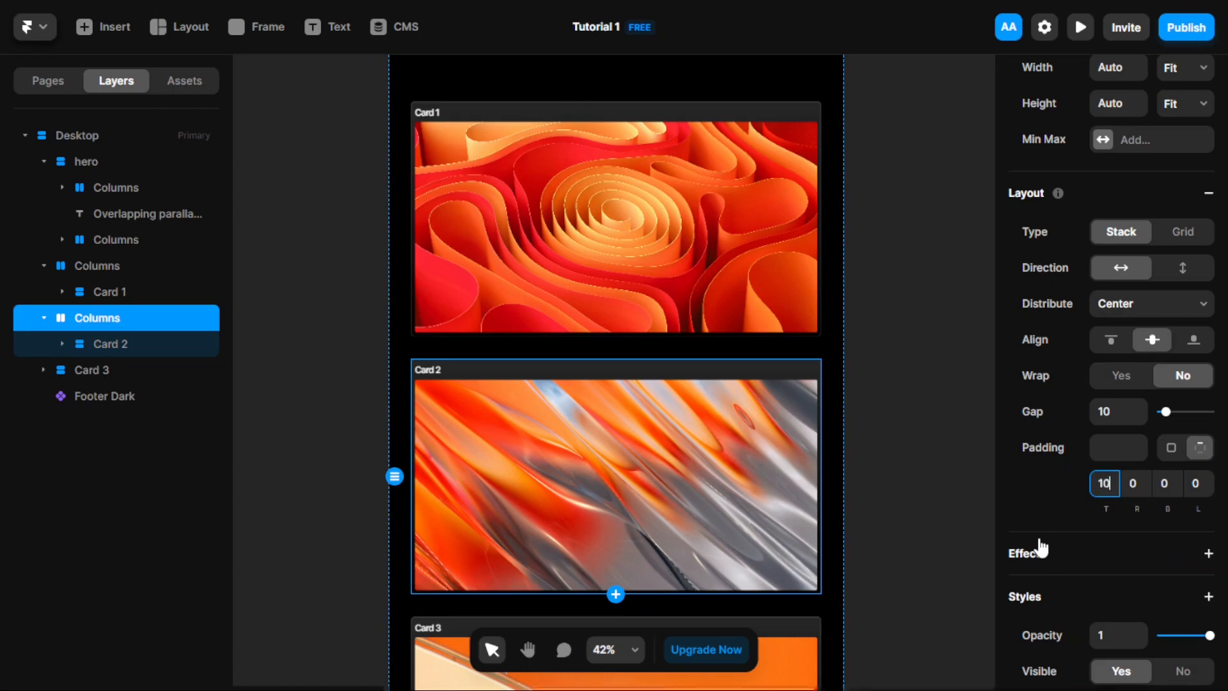
type("100")
key("Return")
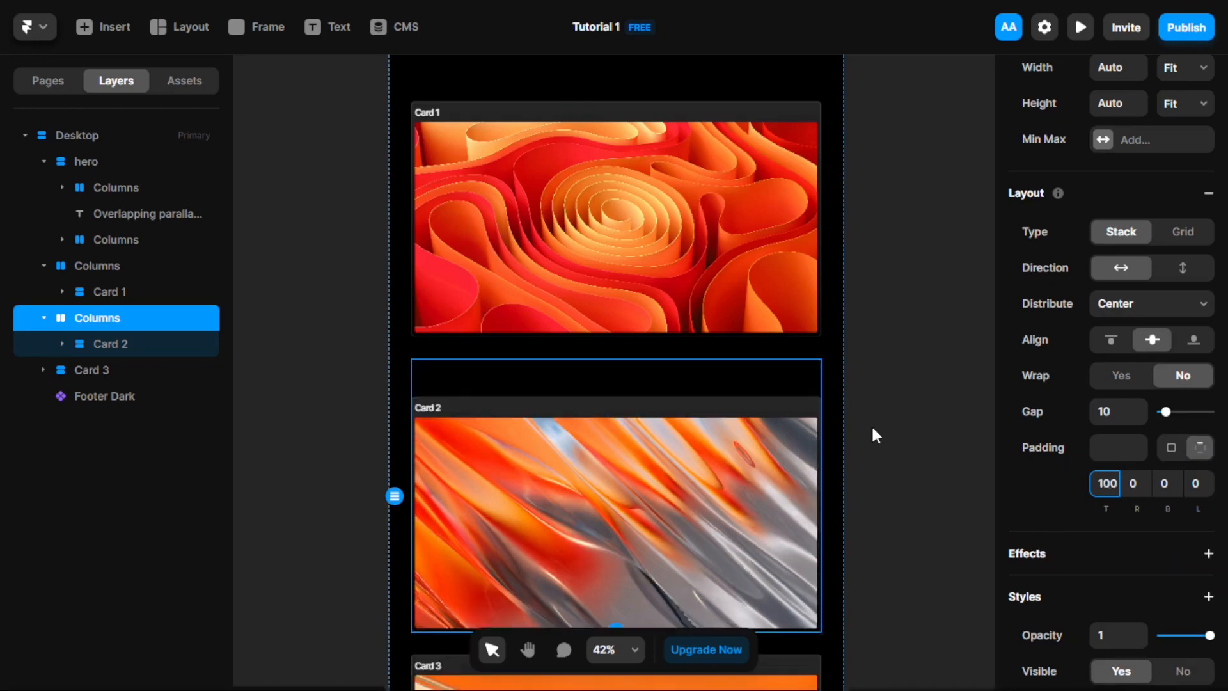
Wrap Card 3 in its own frame and set that frame's width and height to Fit Content.
scroll(881, 425, "down", 3)
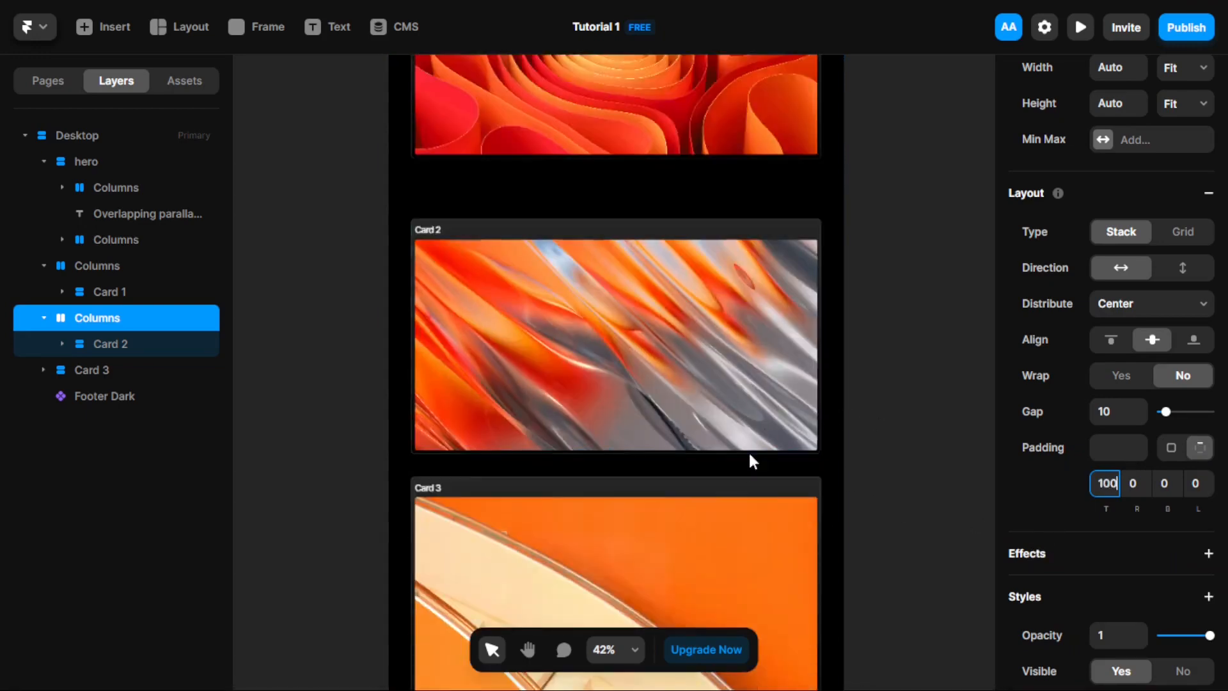
left_click(737, 487)
key("ctrl+Return")
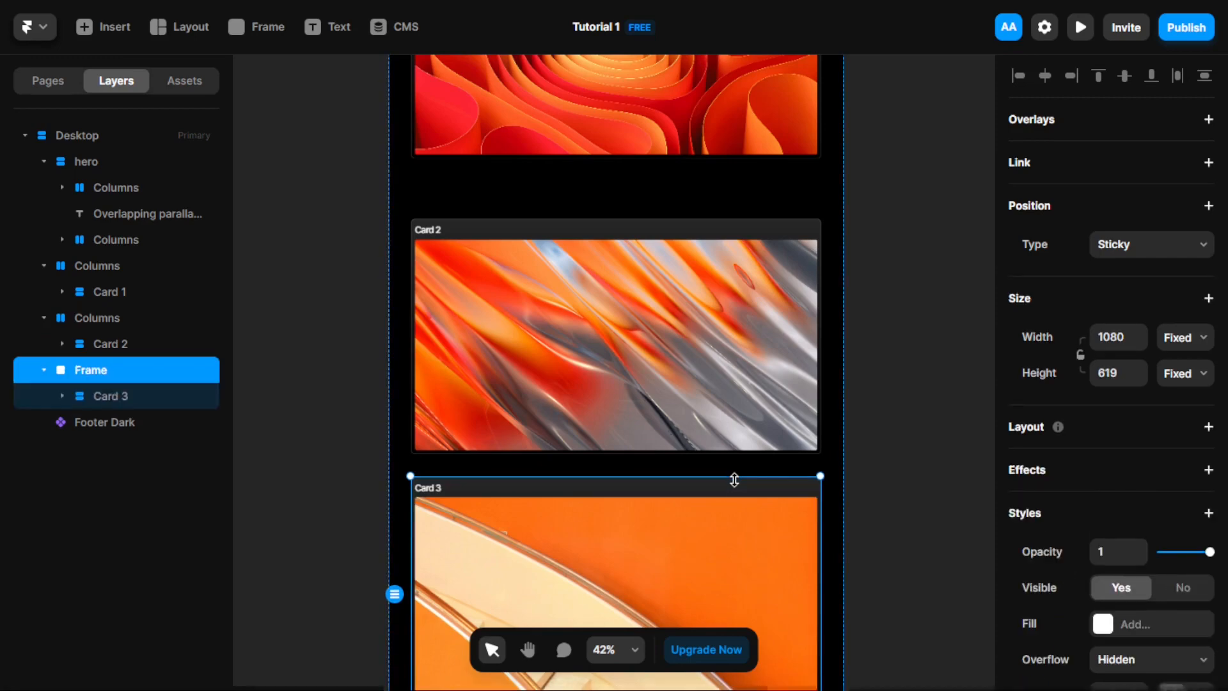
left_click(1202, 343)
left_click(1189, 405)
left_click(1201, 374)
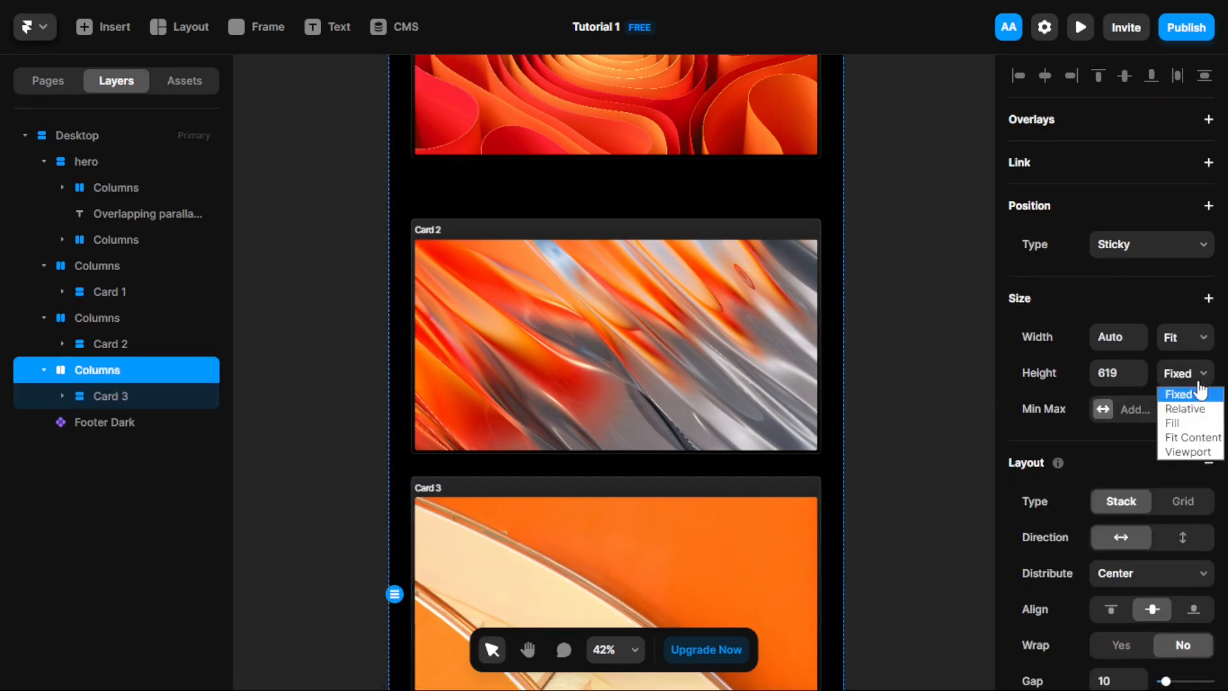
left_click(1190, 438)
Give the container around Card 3 individual side padding with a top value of 150.
scroll(1164, 454, "down", 5)
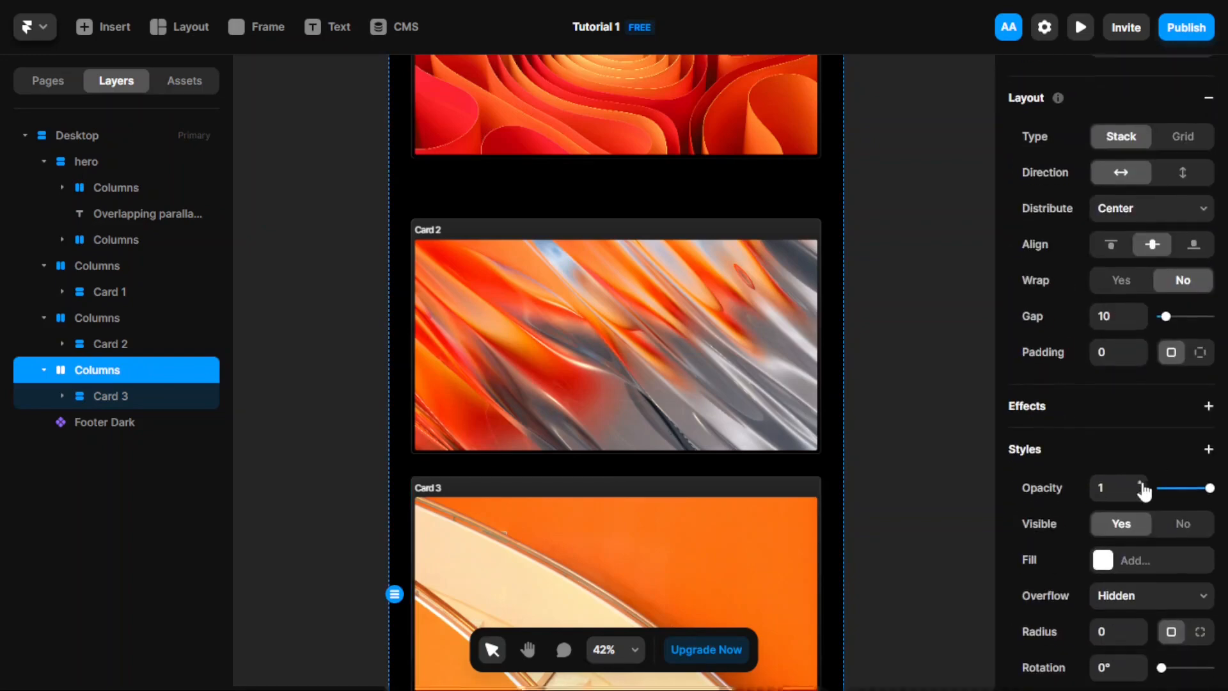
left_click(1199, 268)
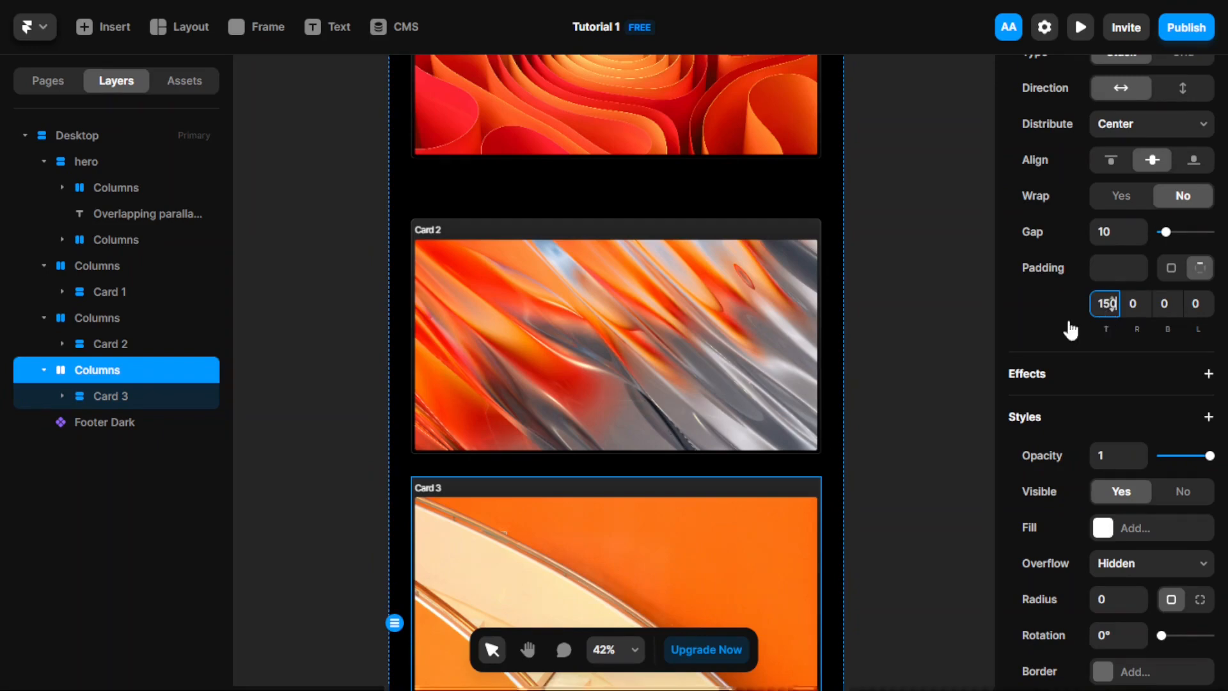
key("Return")
left_click(915, 359)
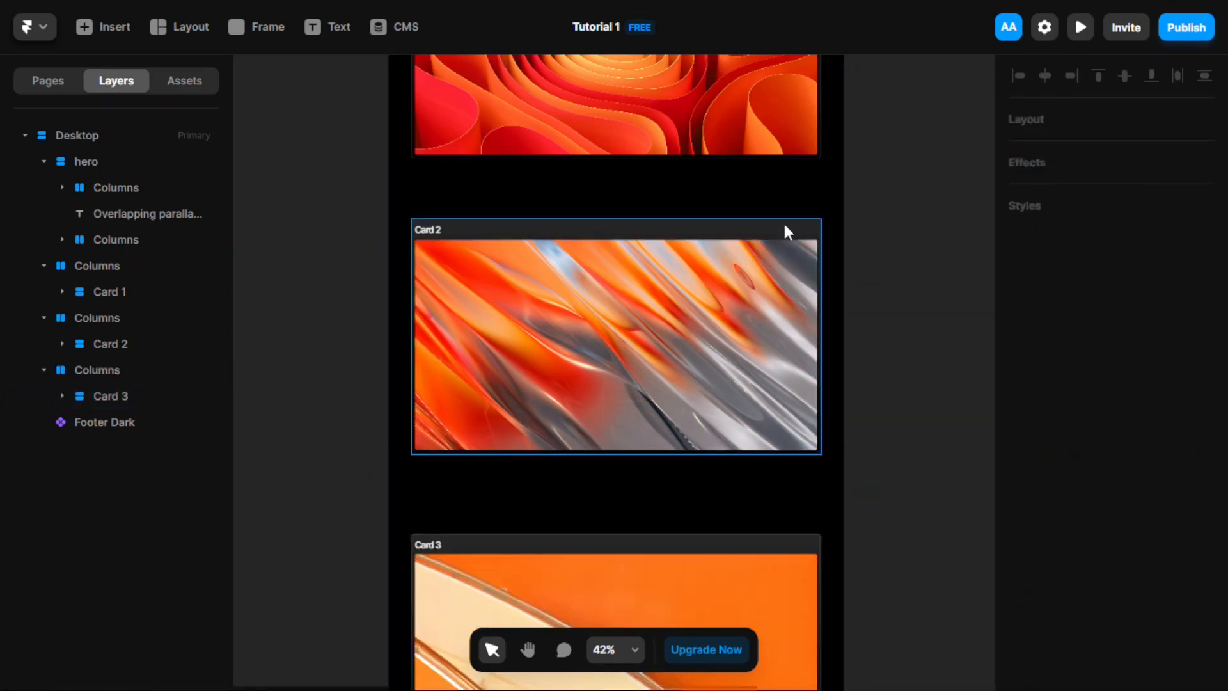
Set the overflow of the three card containers to Visible in a single change.
left_click(703, 506)
left_click(691, 192, "shift")
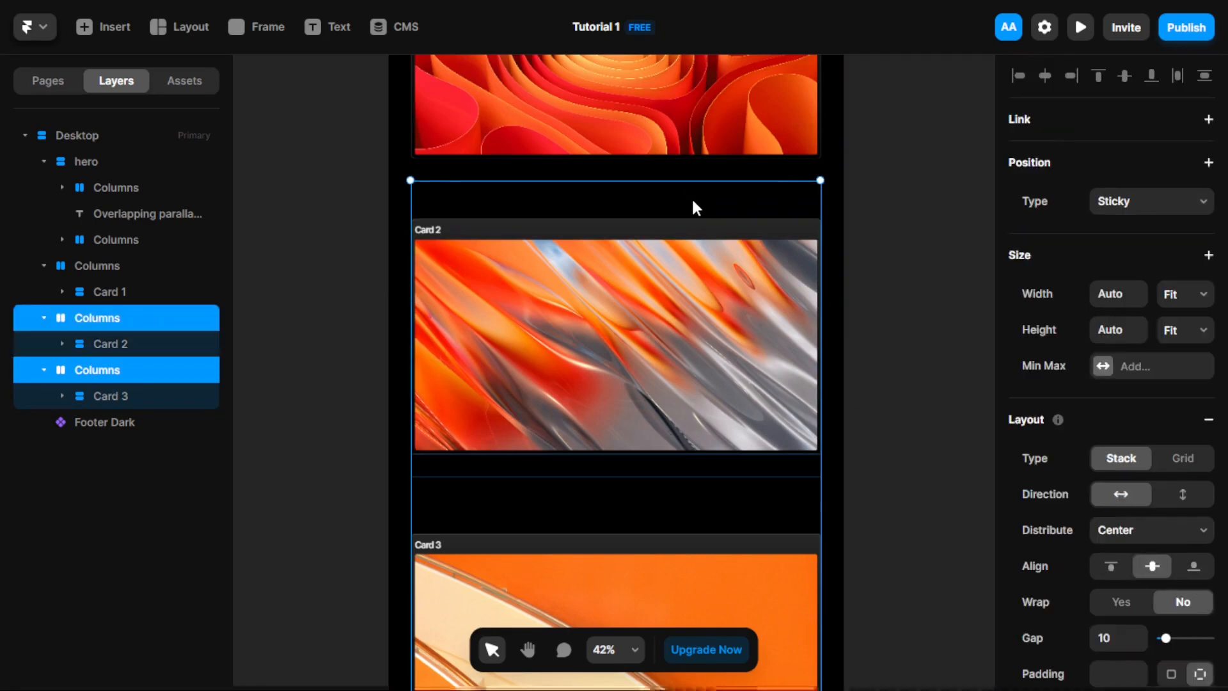
scroll(706, 428, "up", 5)
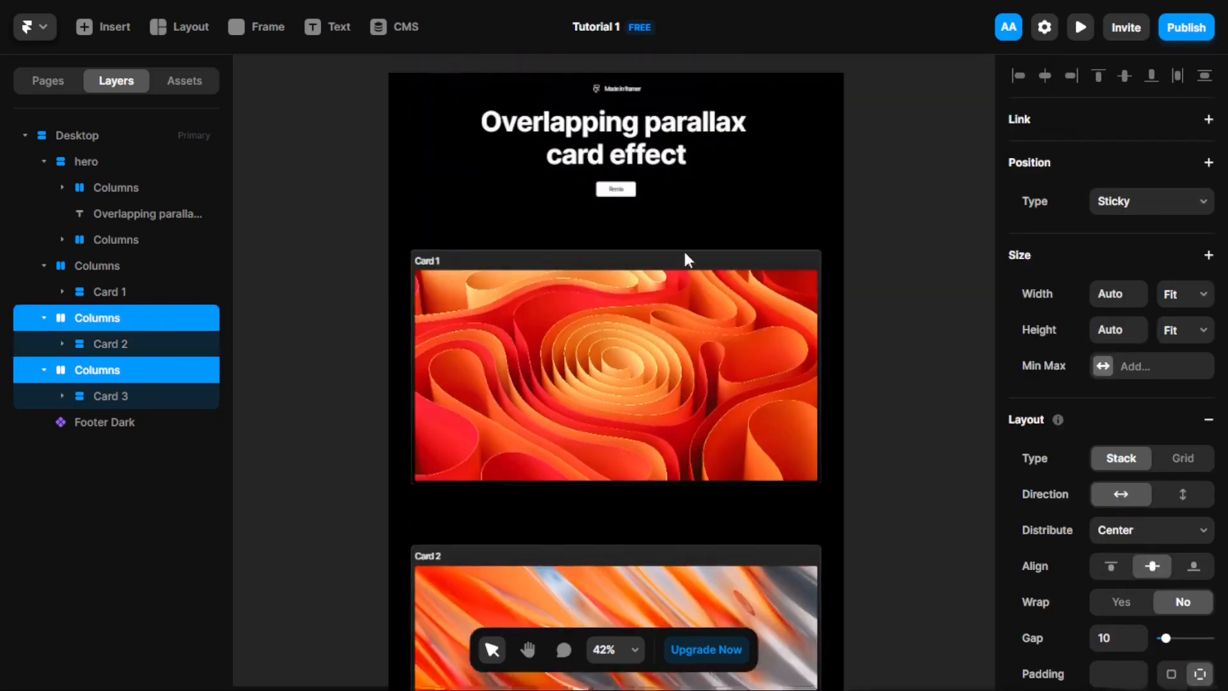
left_click(686, 245, "shift")
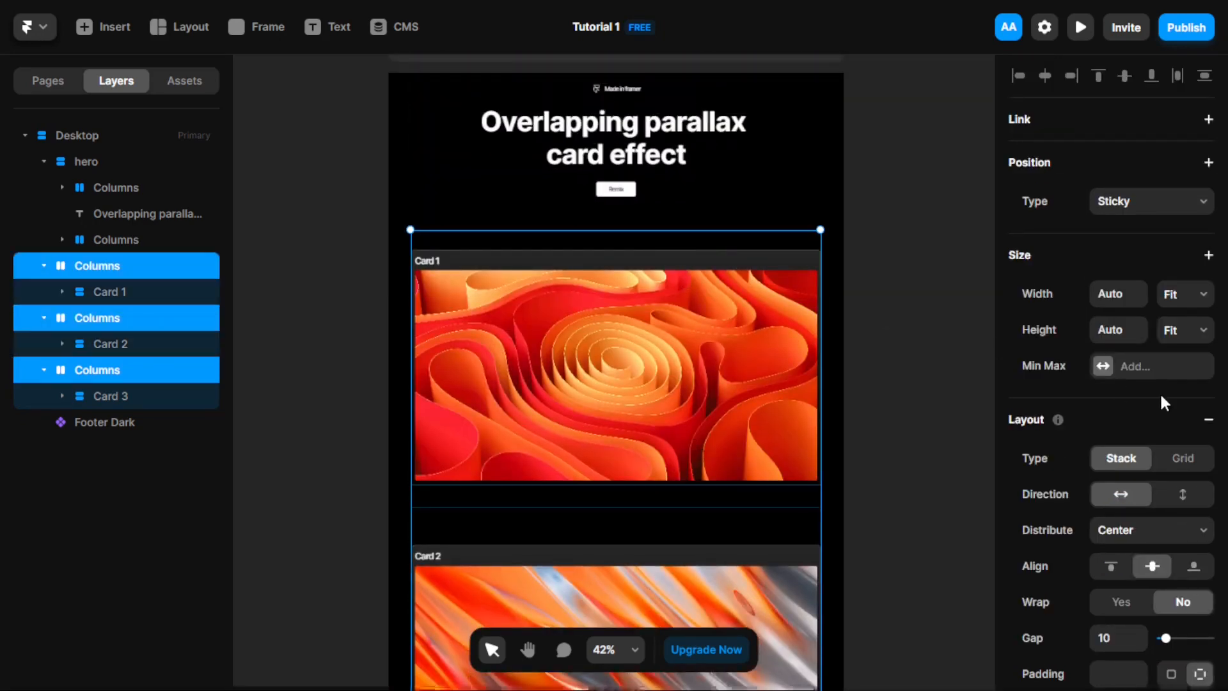
scroll(1157, 403, "down", 7)
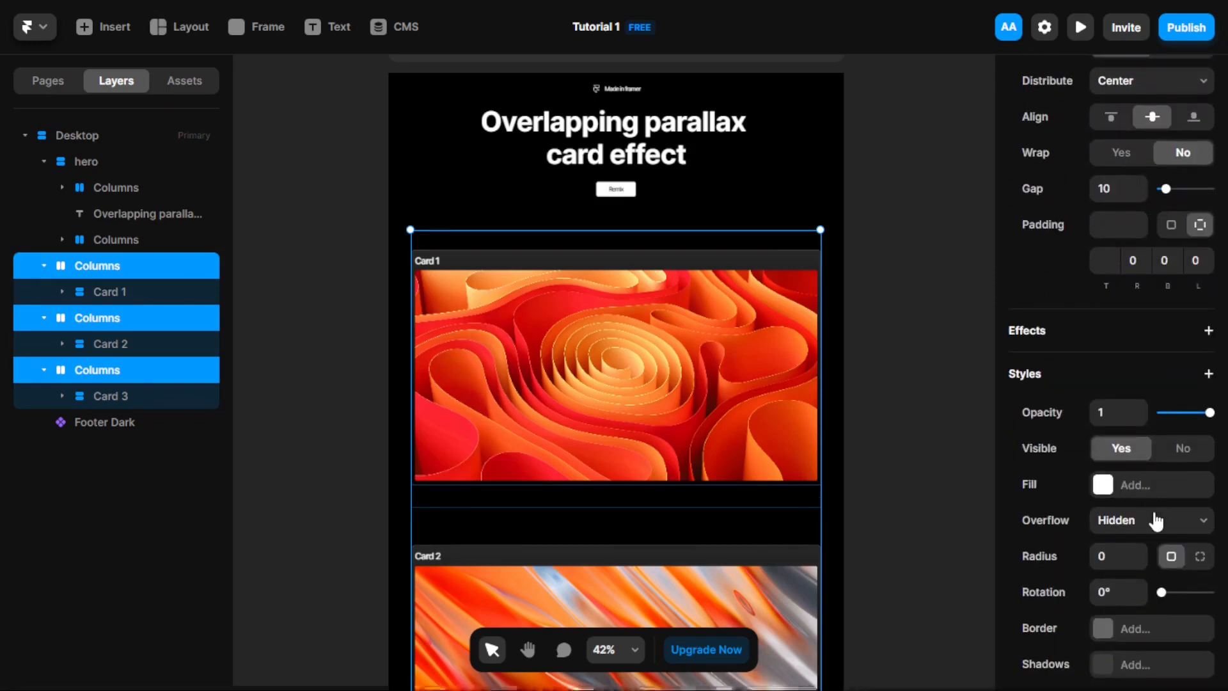
left_click(1158, 518)
left_click(1141, 555)
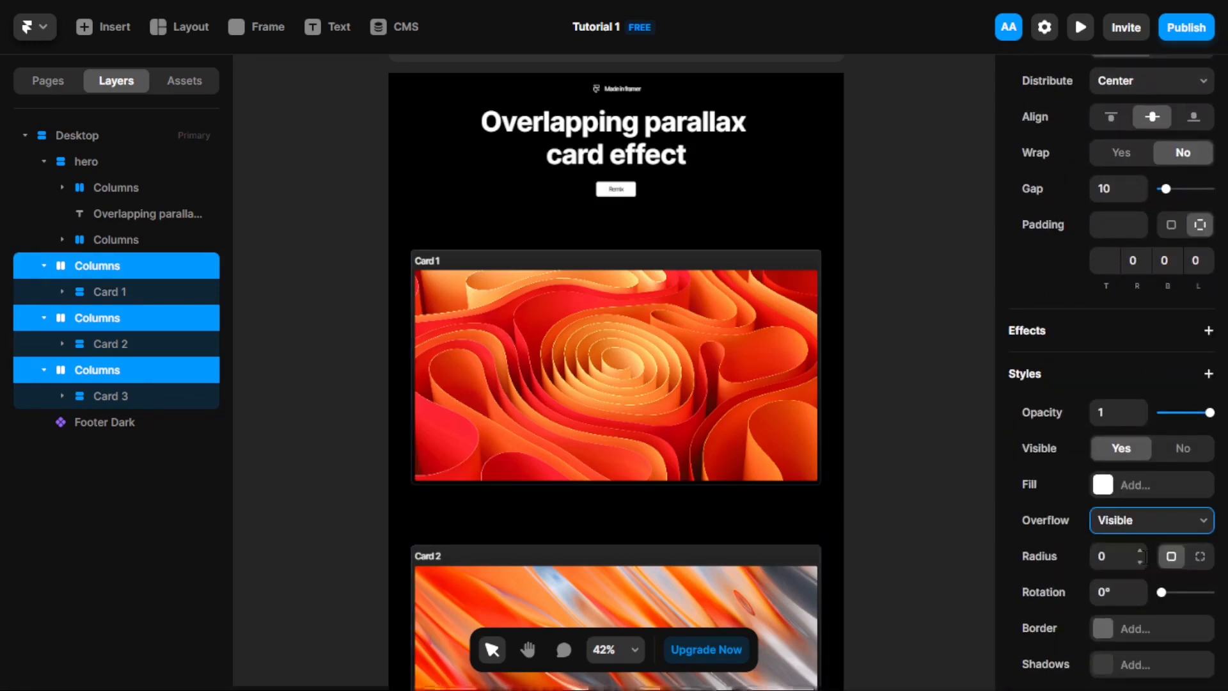
left_click(912, 474)
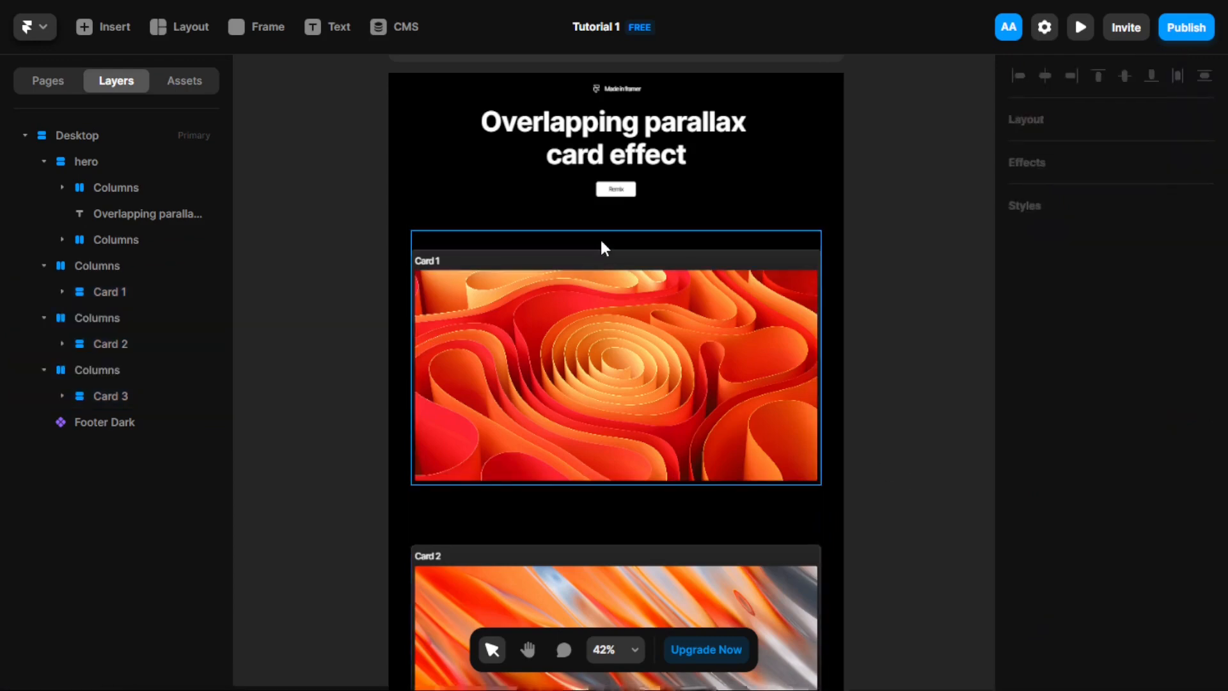
Preview the desktop page, check how the cards behave over the whole scroll, and return to the canvas.
scroll(397, 116, "up", 2)
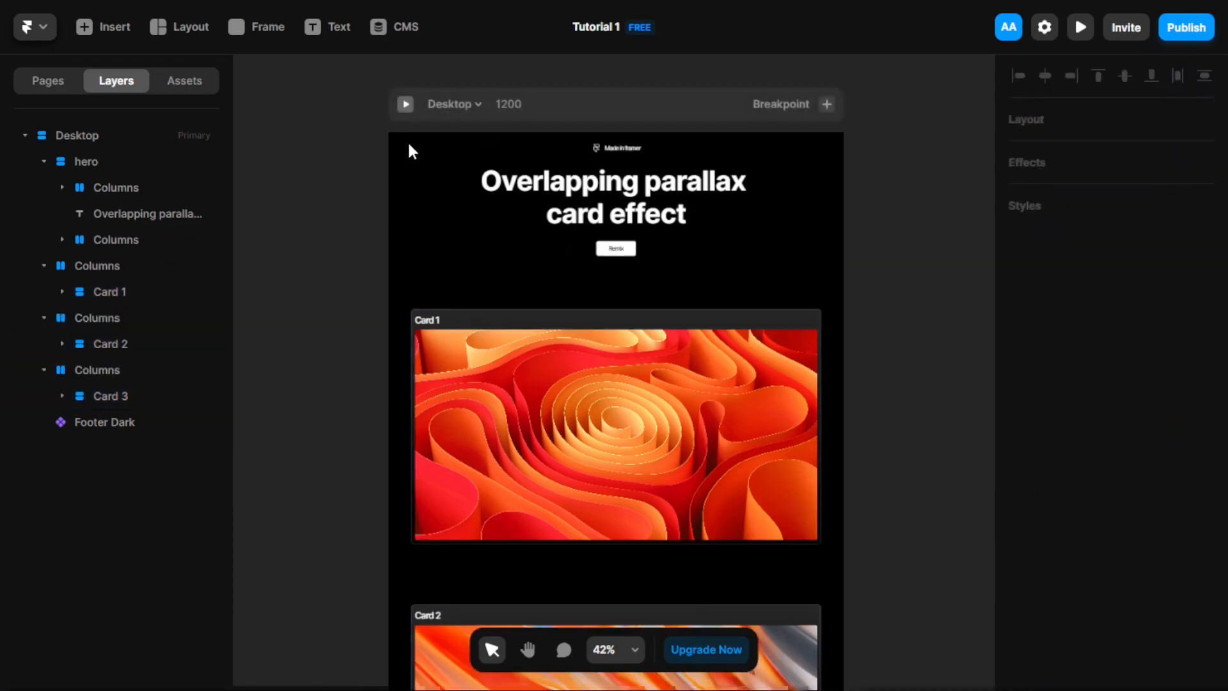
left_click(406, 104)
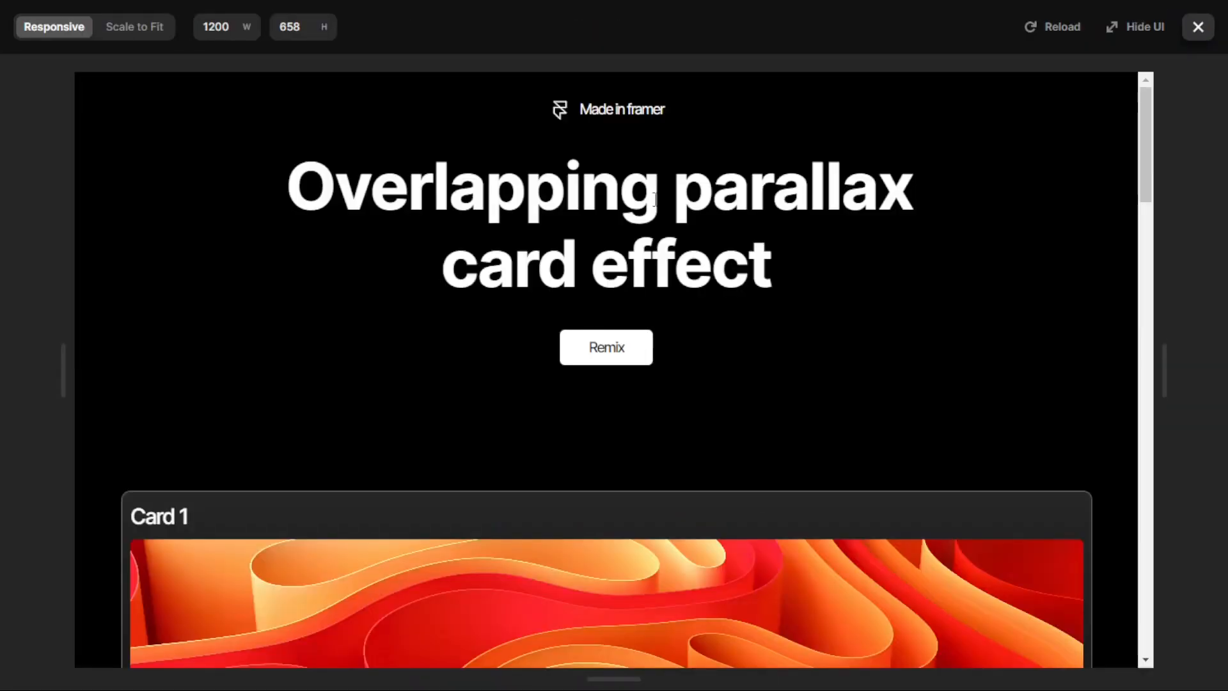
scroll(655, 200, "down", 10)
scroll(656, 199, "down", 10)
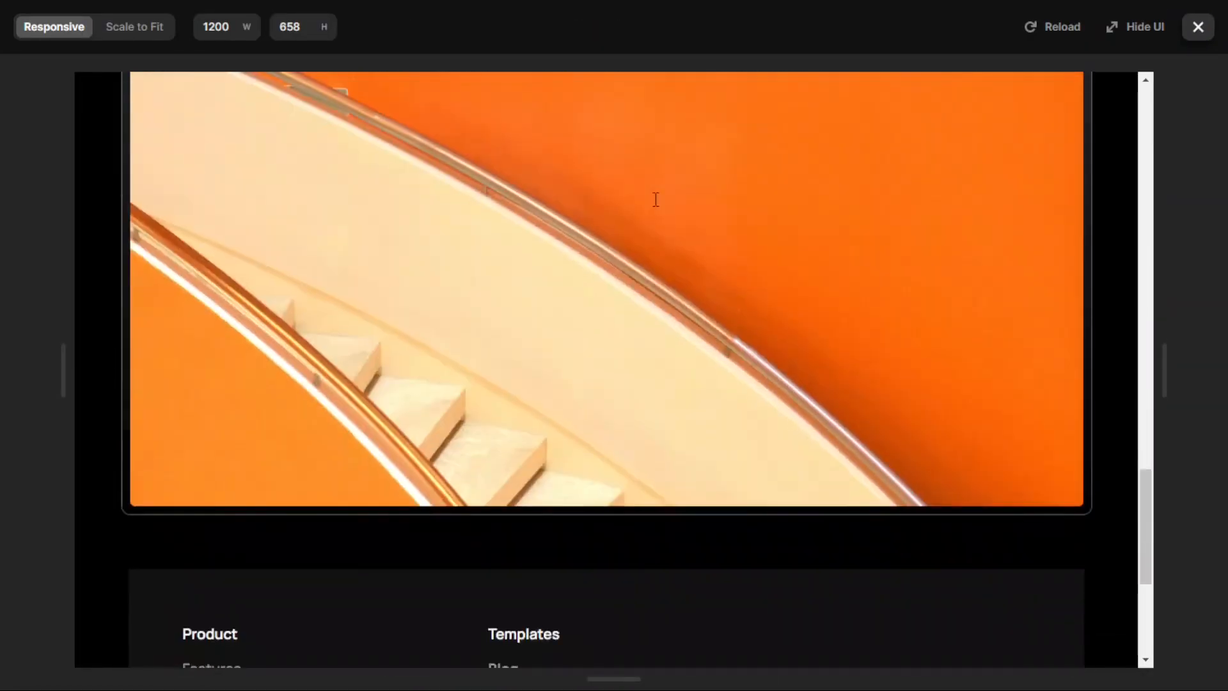
scroll(658, 206, "up", 4)
scroll(661, 211, "up", 15)
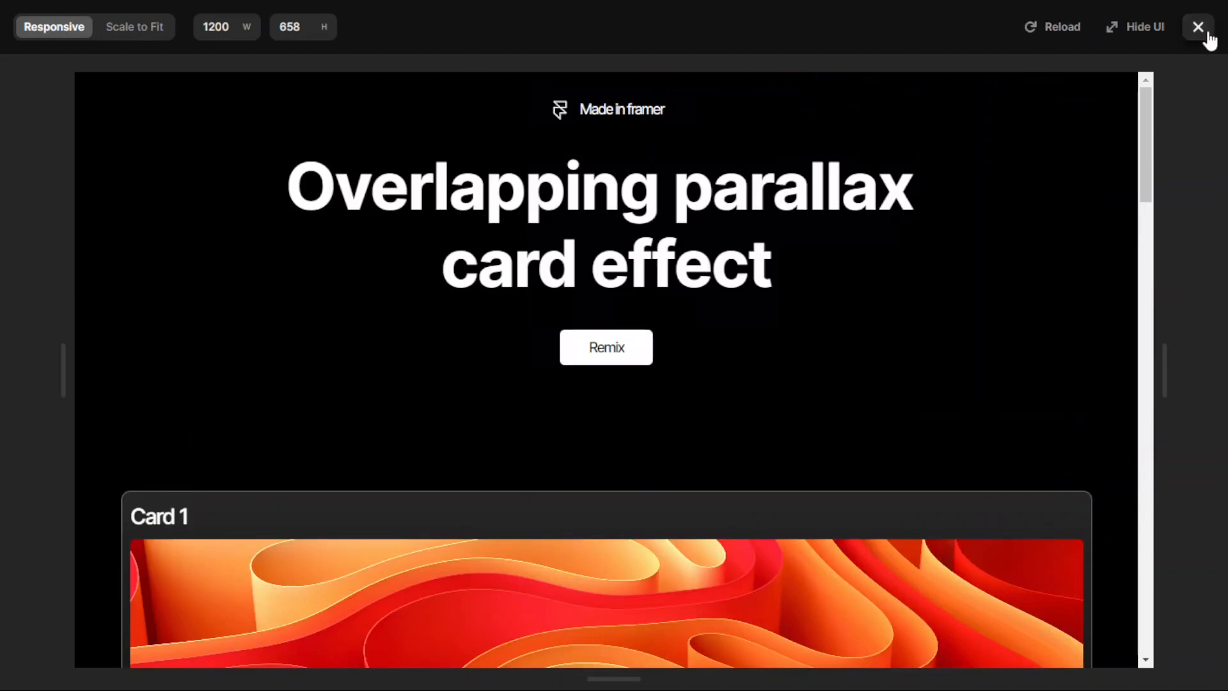
left_click(1197, 27)
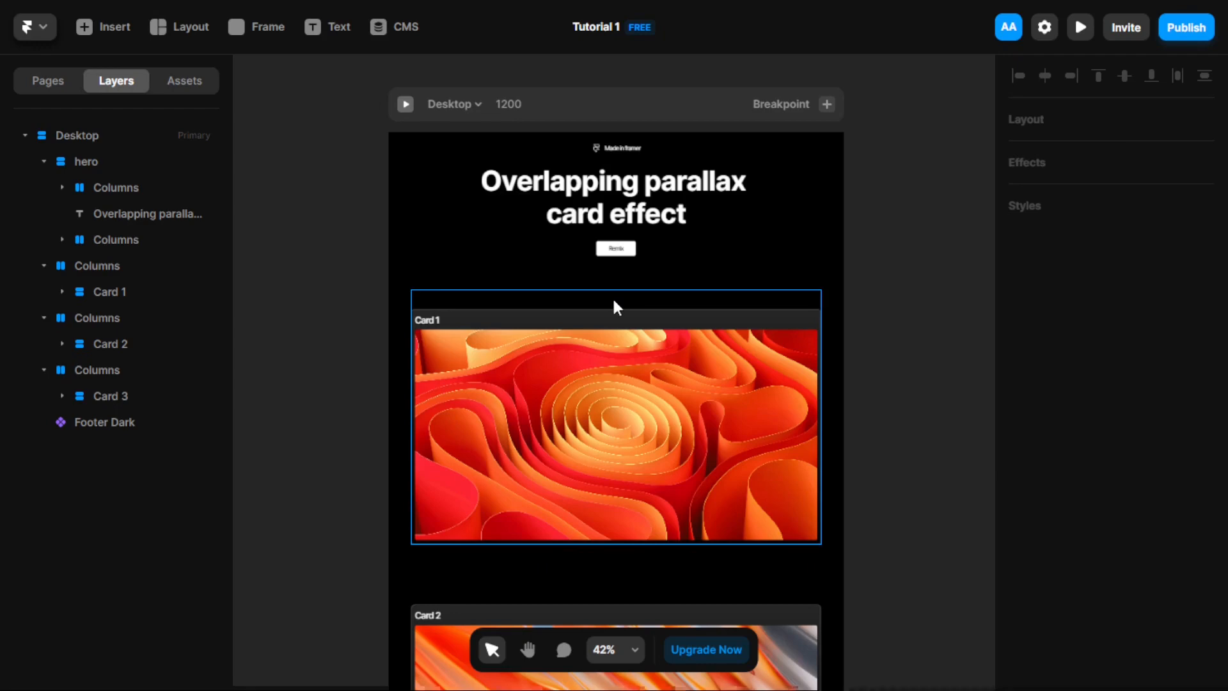
Examine the position type and size settings of Card 1 inside its container.
left_click(614, 307)
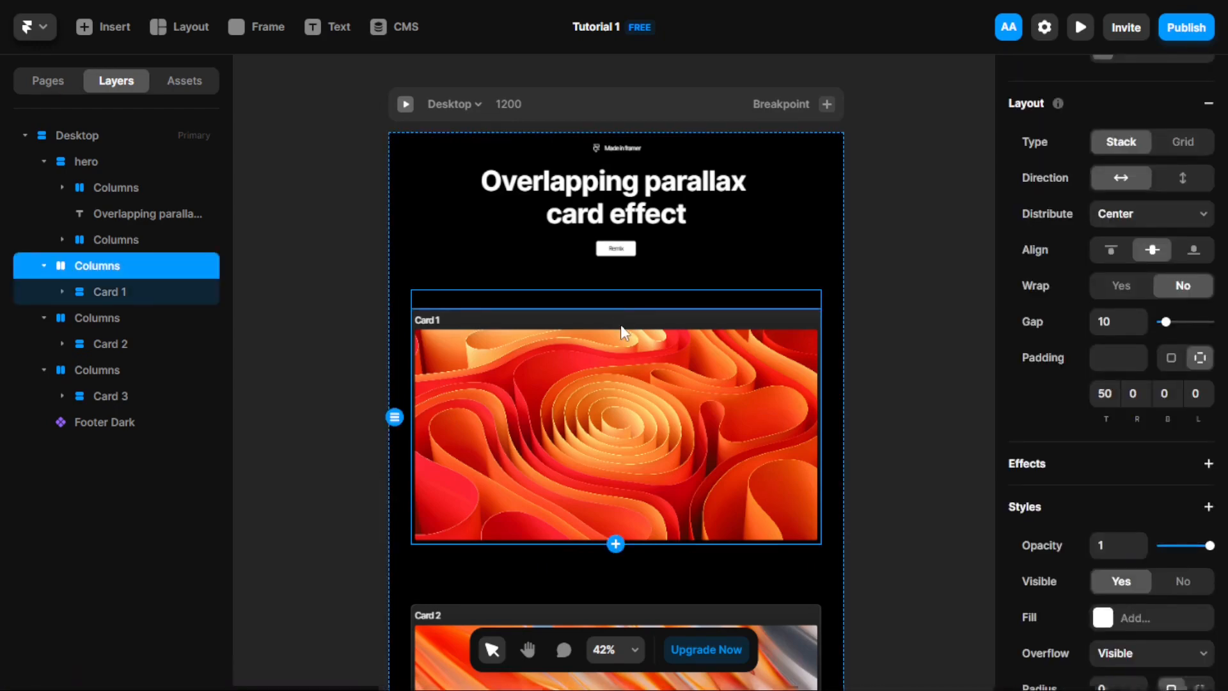
left_click(620, 324)
scroll(1103, 268, "up", 3)
scroll(1103, 269, "up", 3)
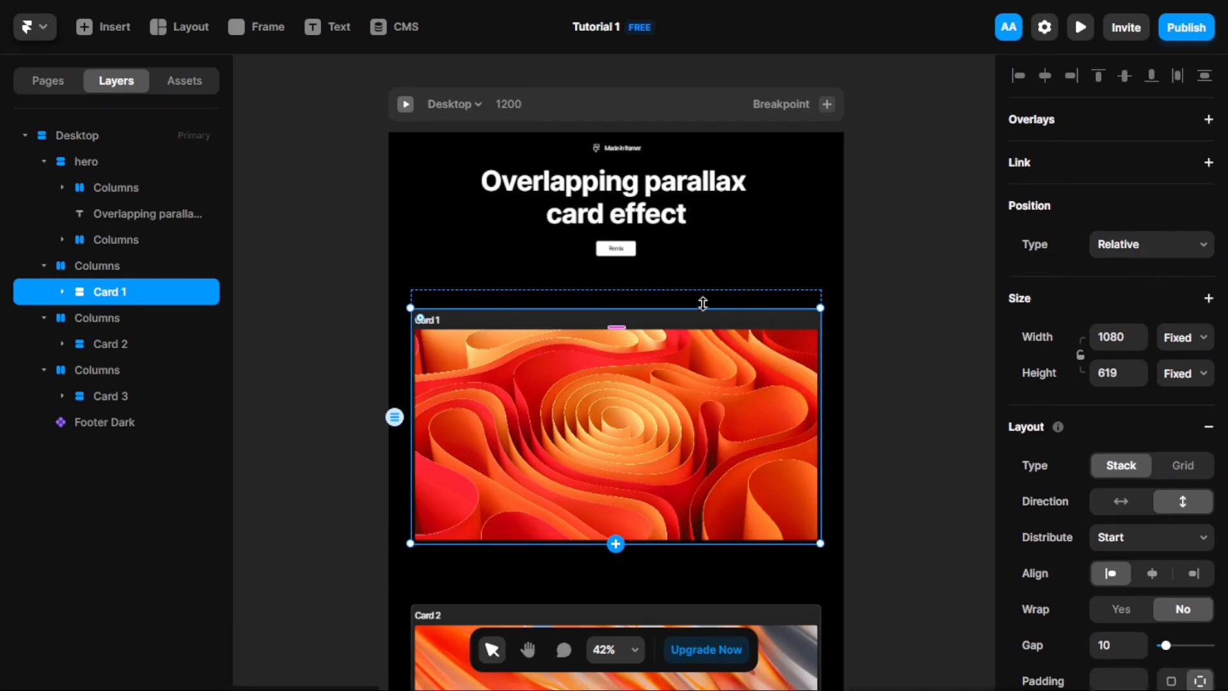
Select the containers around Cards 1, 2 and 3 together and set their position type to Sticky.
left_click(705, 301)
scroll(958, 308, "up", 1)
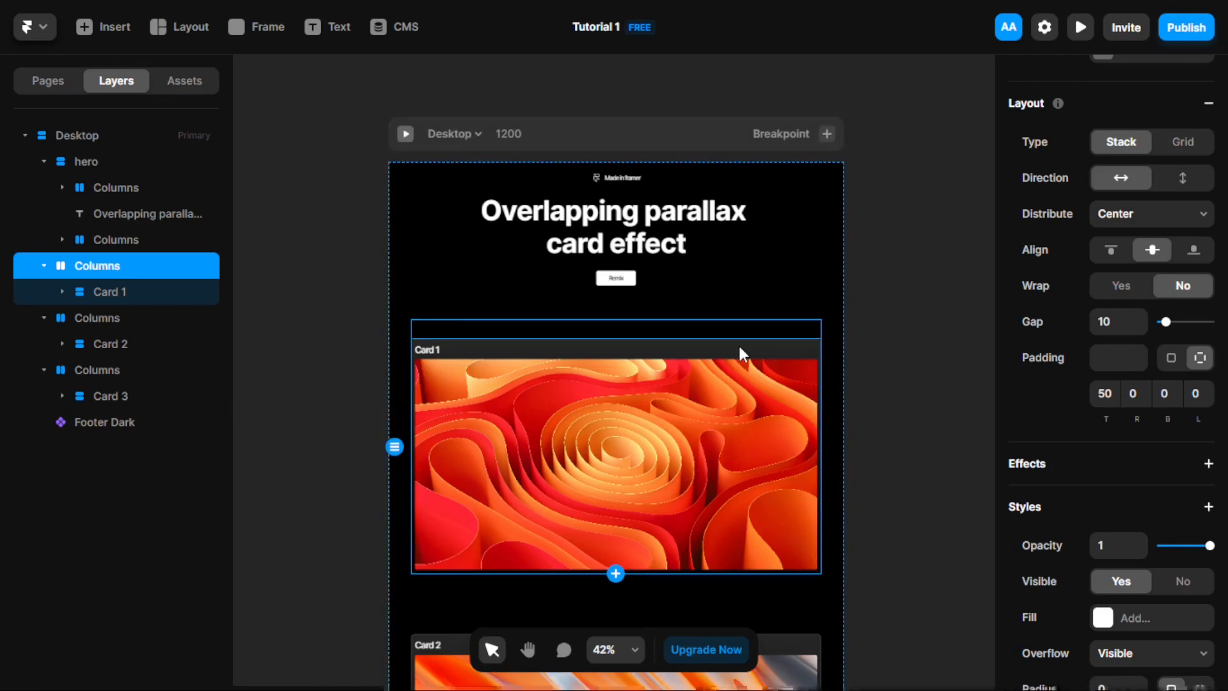
scroll(760, 380, "up", 2)
scroll(735, 394, "down", 4)
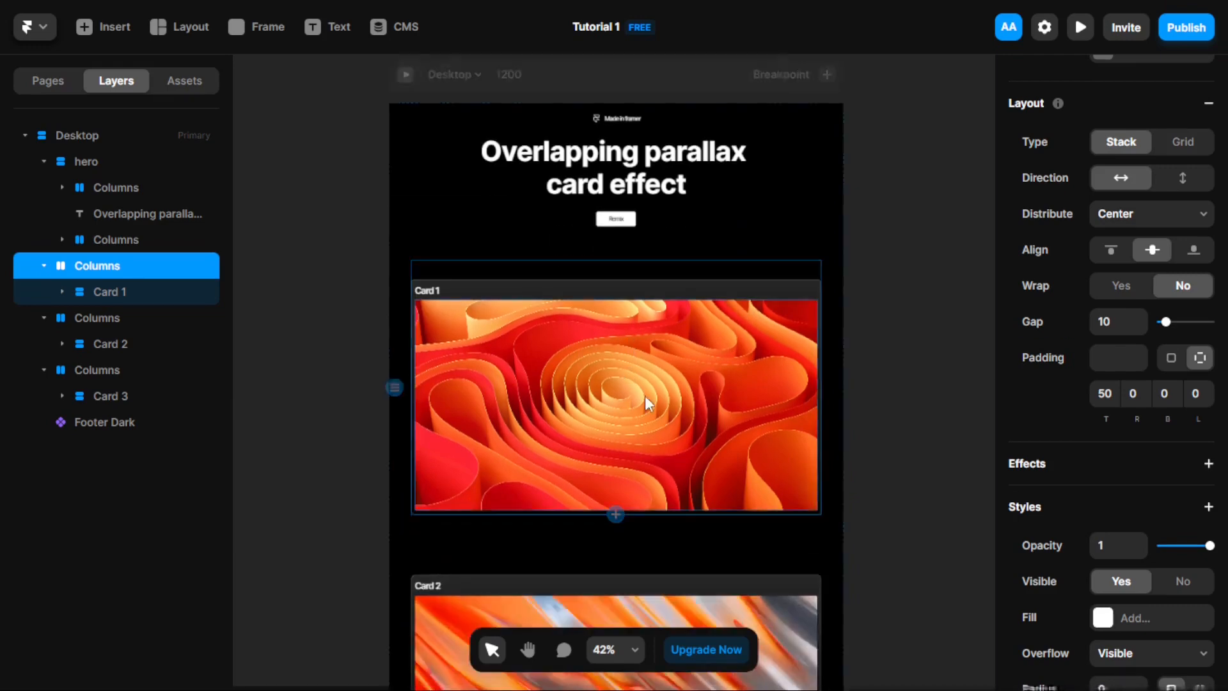
left_click(608, 555, "shift")
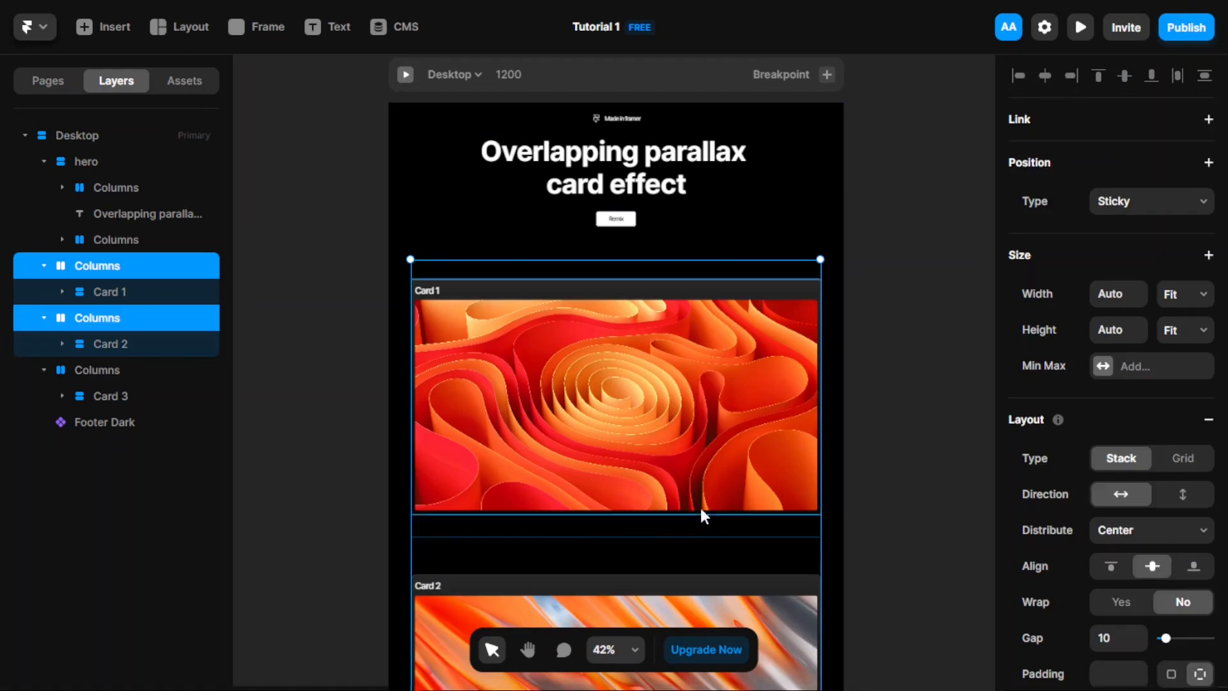
scroll(704, 508, "down", 5)
scroll(687, 532, "right", 4)
scroll(583, 511, "down", 2)
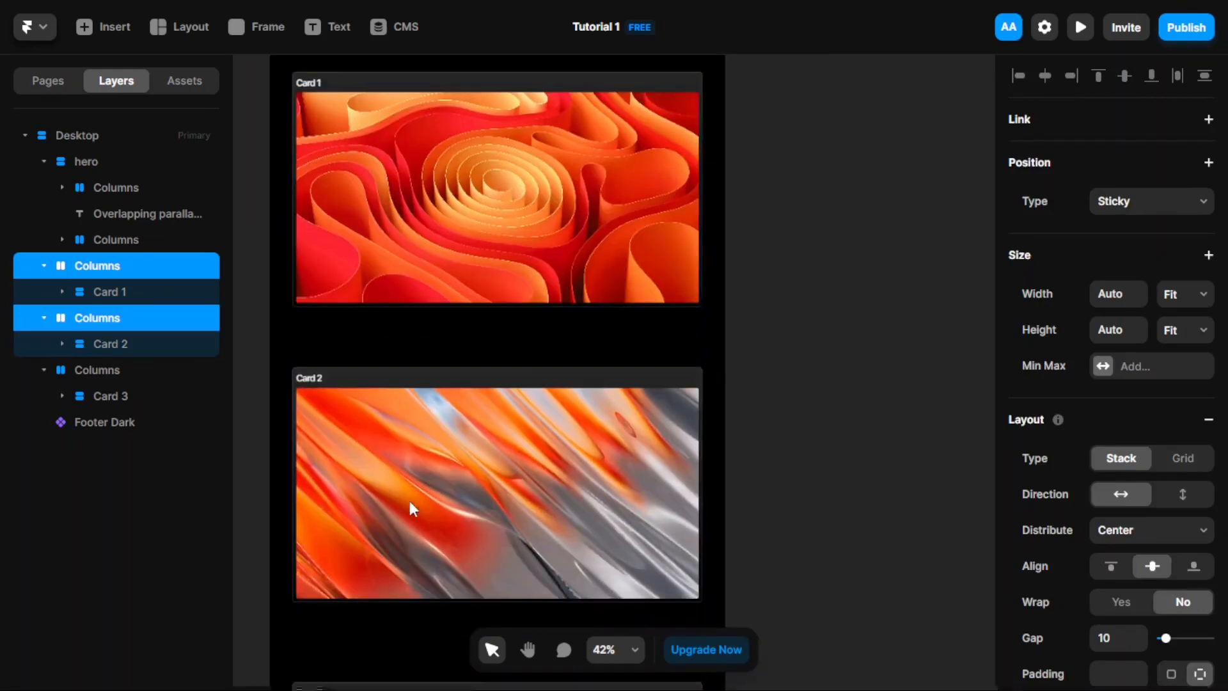
scroll(410, 501, "down", 2)
left_click(413, 554, "shift")
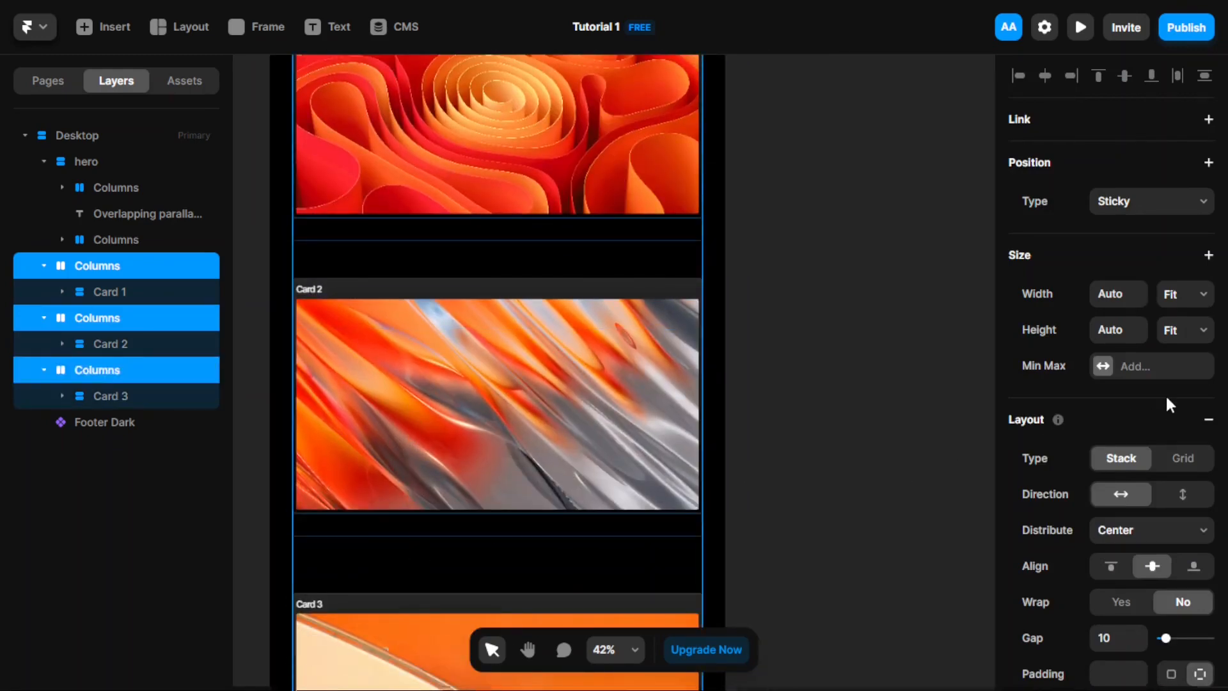
left_click(1165, 206)
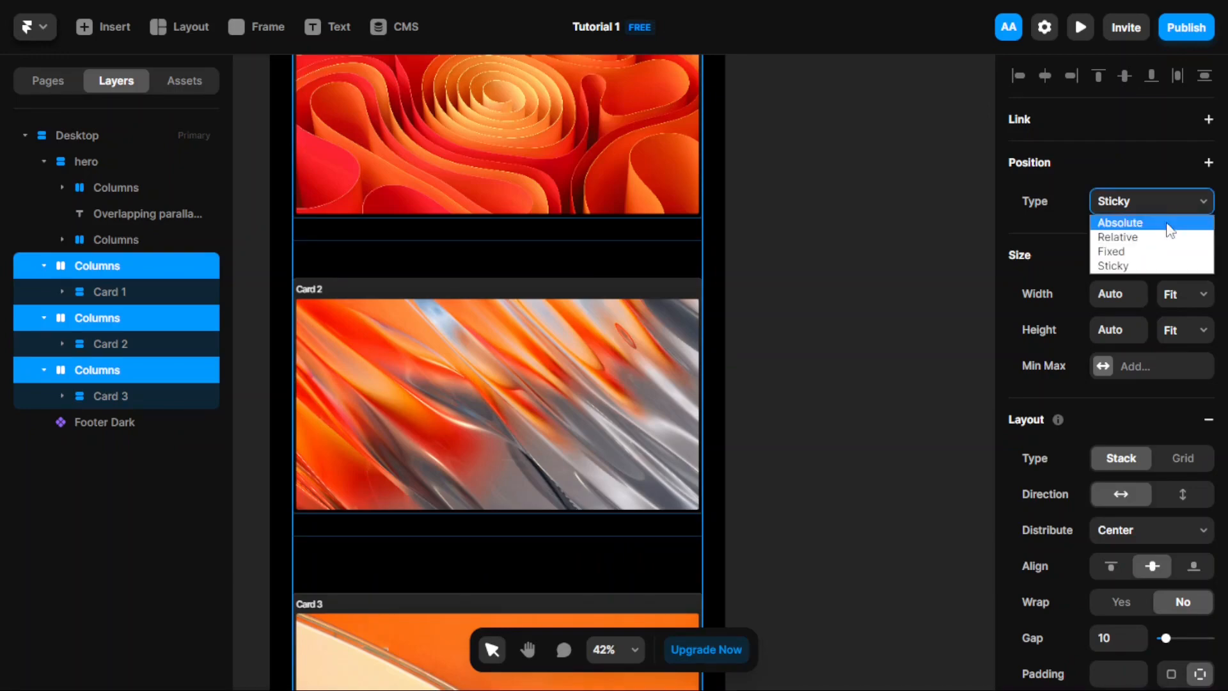
left_click(1161, 263)
Preview the desktop page again to check the sticky containers down to the footer, and close the preview.
scroll(826, 335, "up", 5)
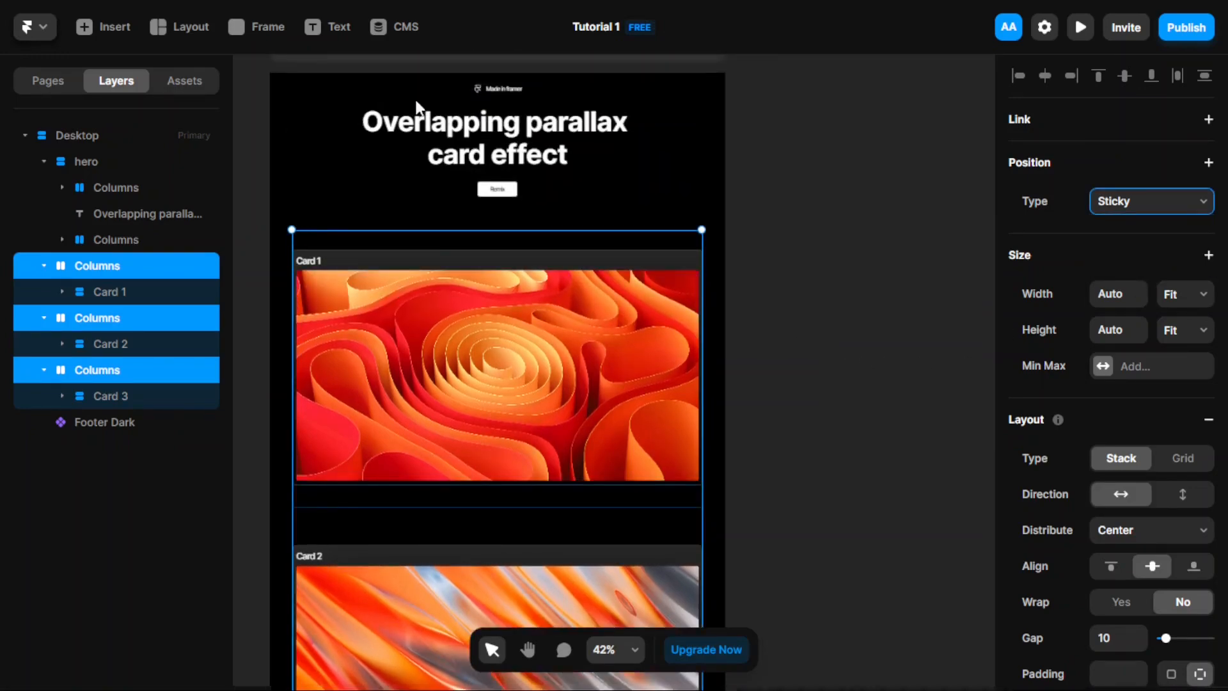
scroll(388, 224, "up", 2)
left_click(282, 133)
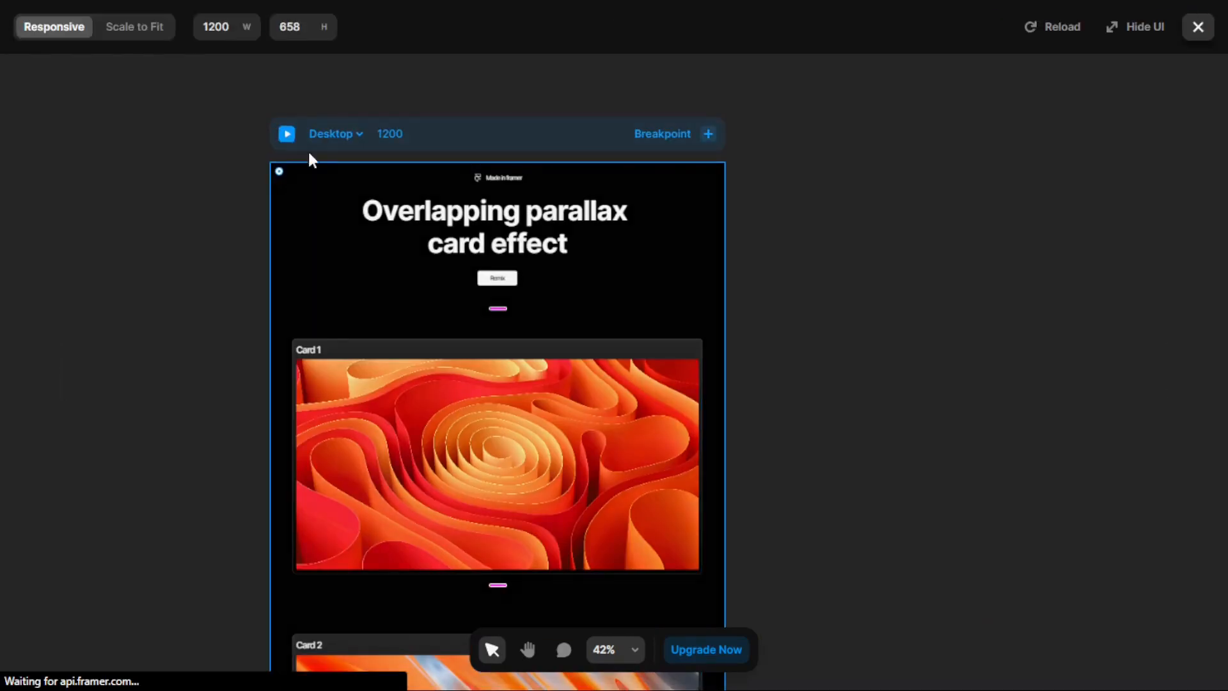
scroll(527, 208, "down", 15)
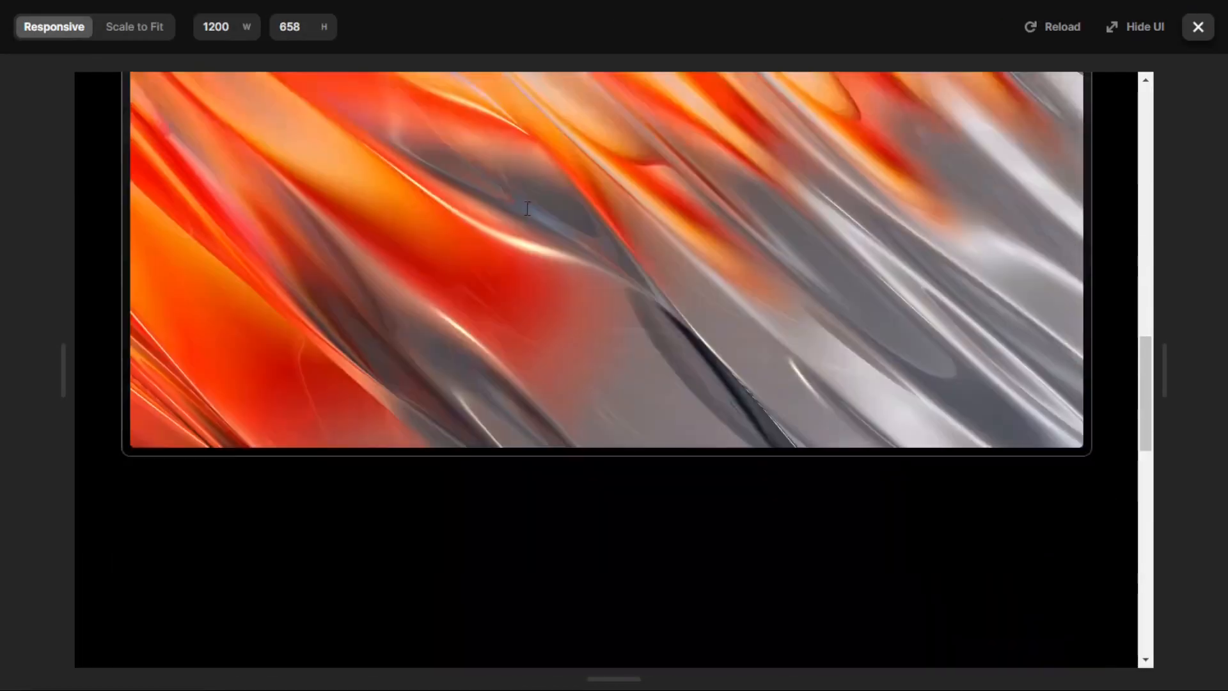
scroll(527, 208, "down", 5)
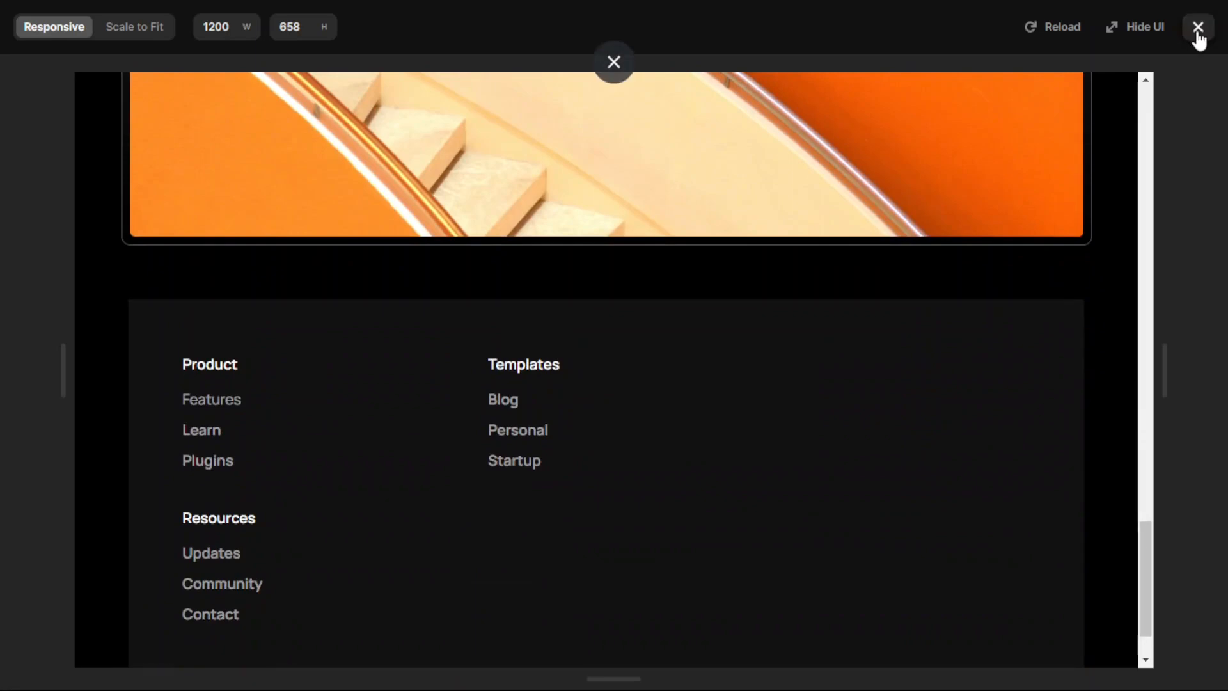
left_click(1197, 27)
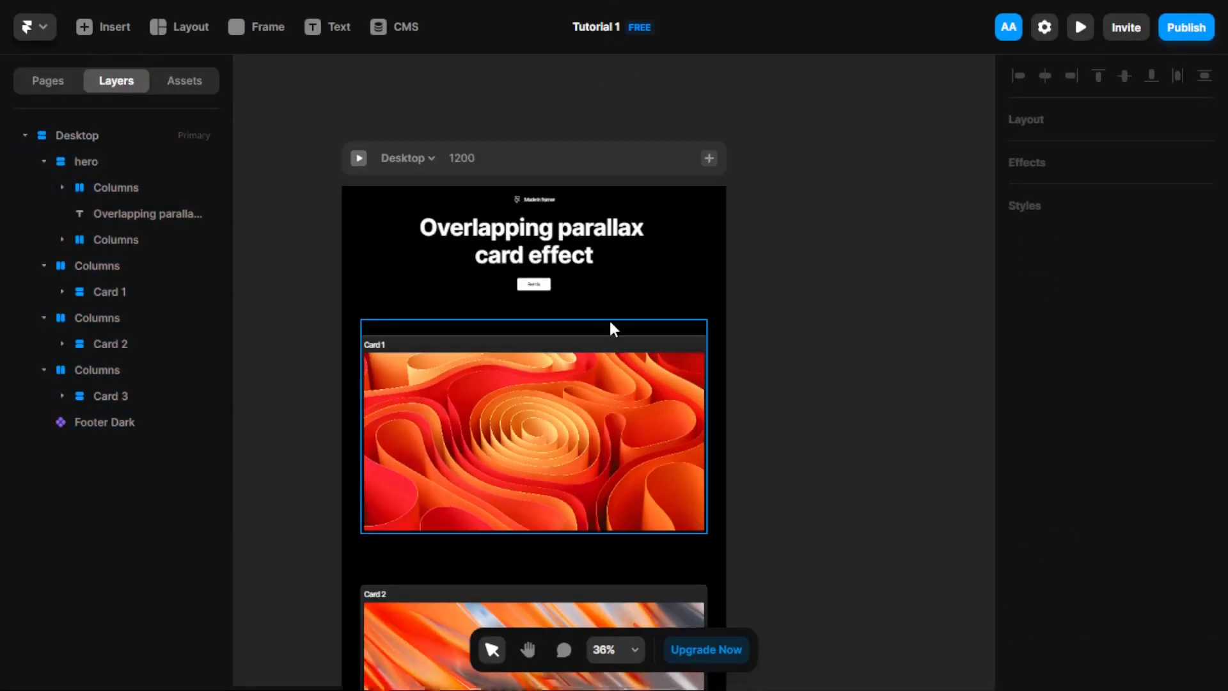
Select the containers around Cards 1, 2 and 3 together and add a Top value of 0 to their sticky position.
left_click(610, 322)
scroll(608, 332, "down", 3)
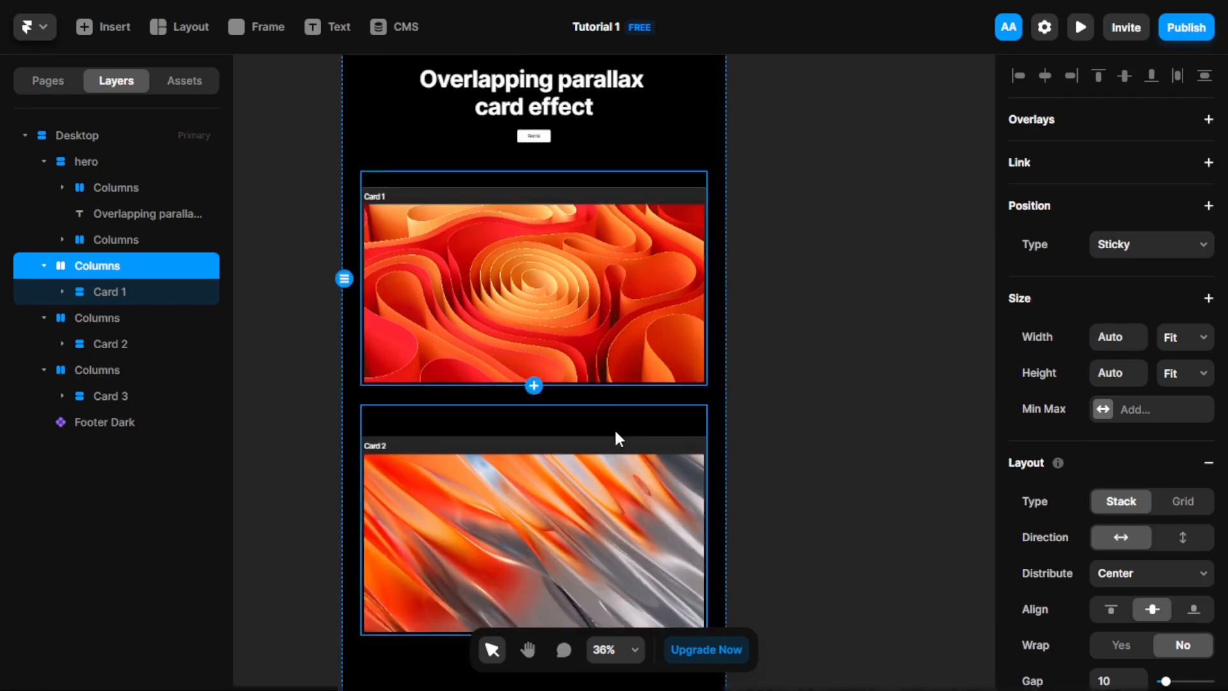
left_click(615, 432, "shift")
scroll(615, 433, "right", 3)
scroll(438, 425, "down", 3)
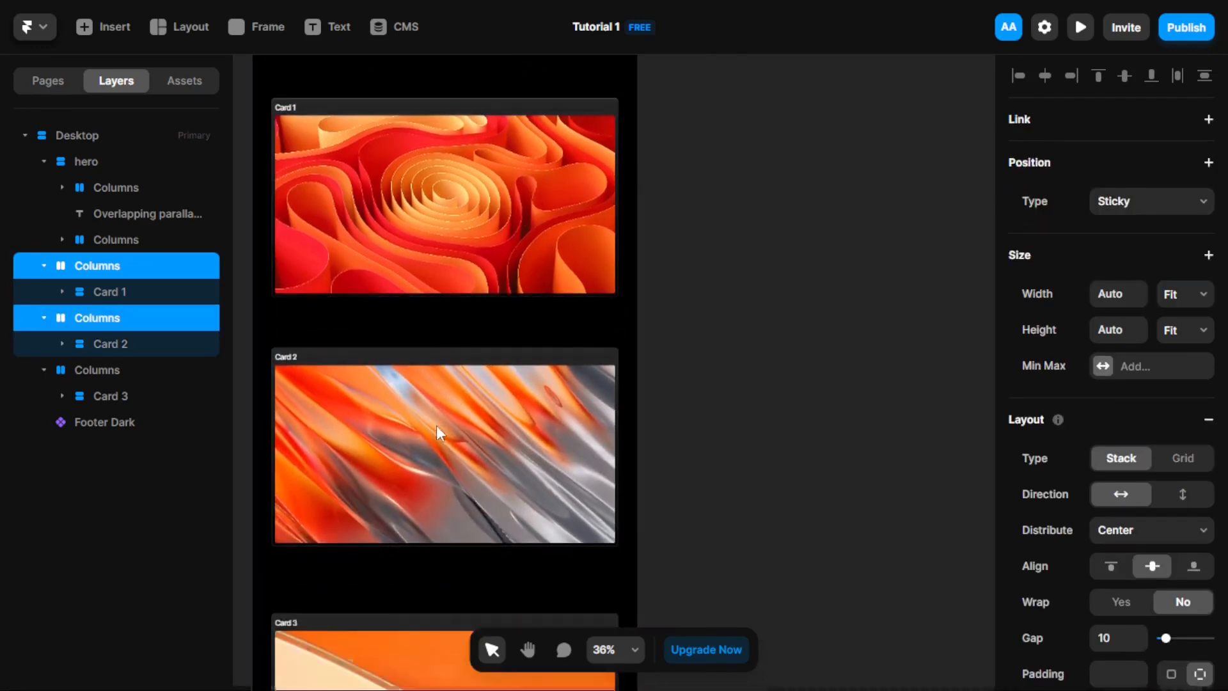
scroll(442, 447, "down", 3)
left_click(448, 471, "shift")
scroll(462, 455, "up", 5)
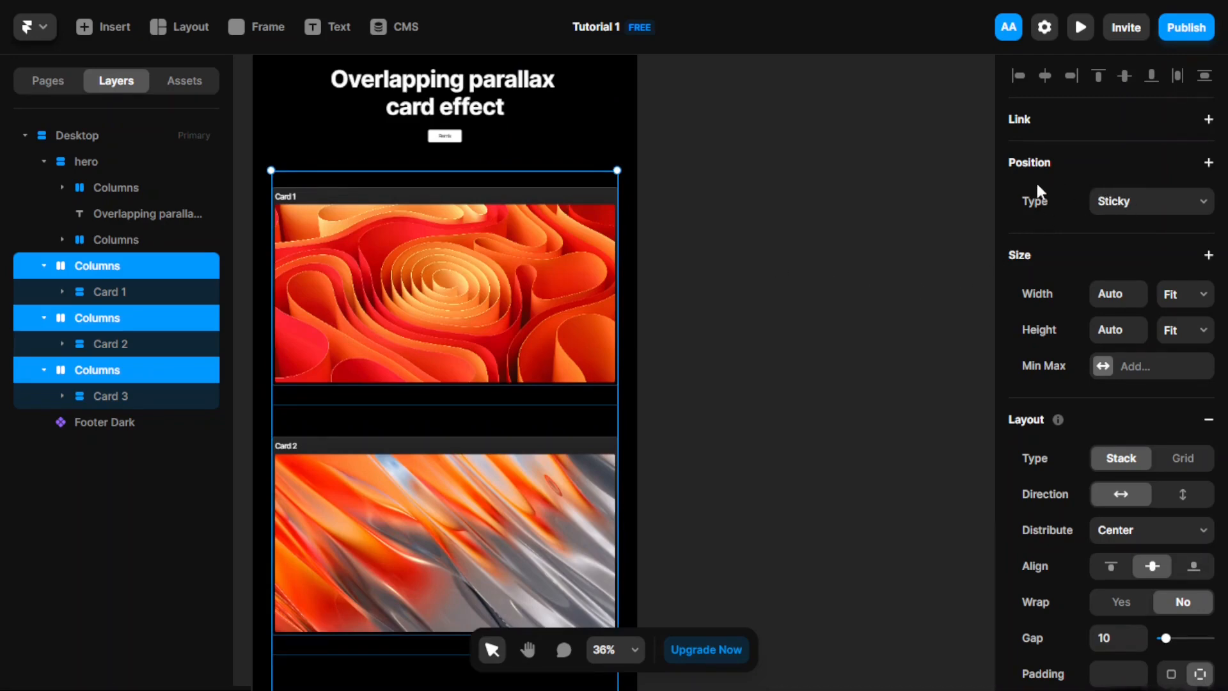
left_click(1208, 162)
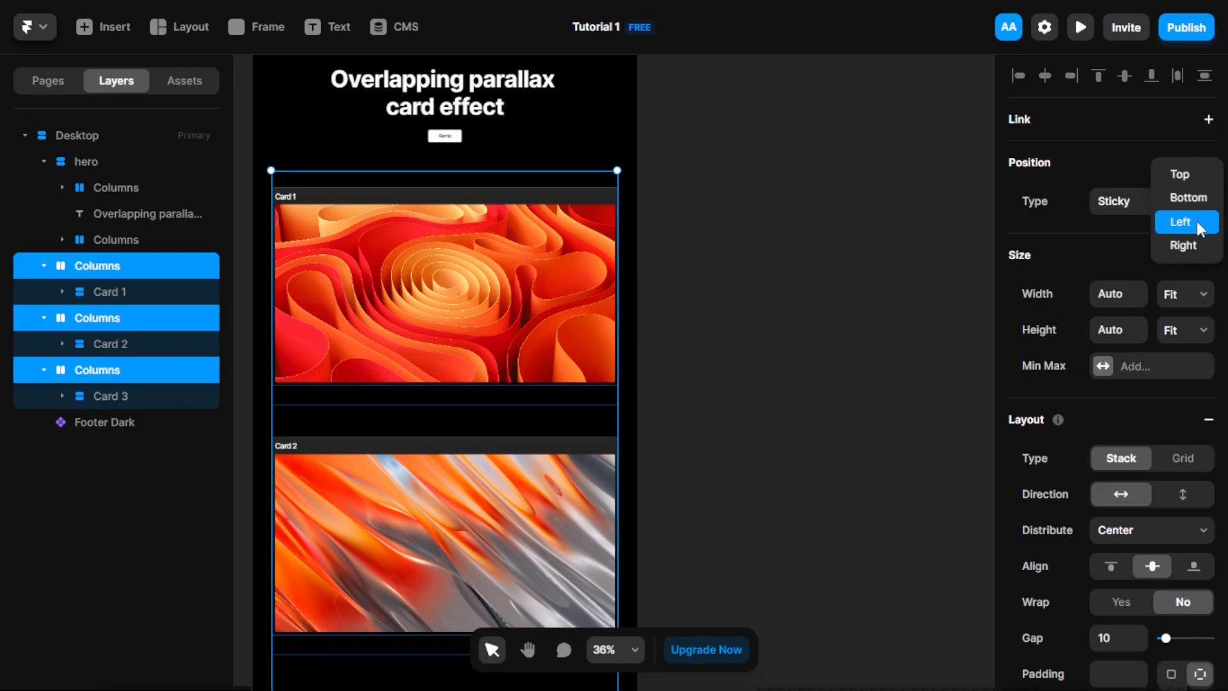
left_click(1207, 177)
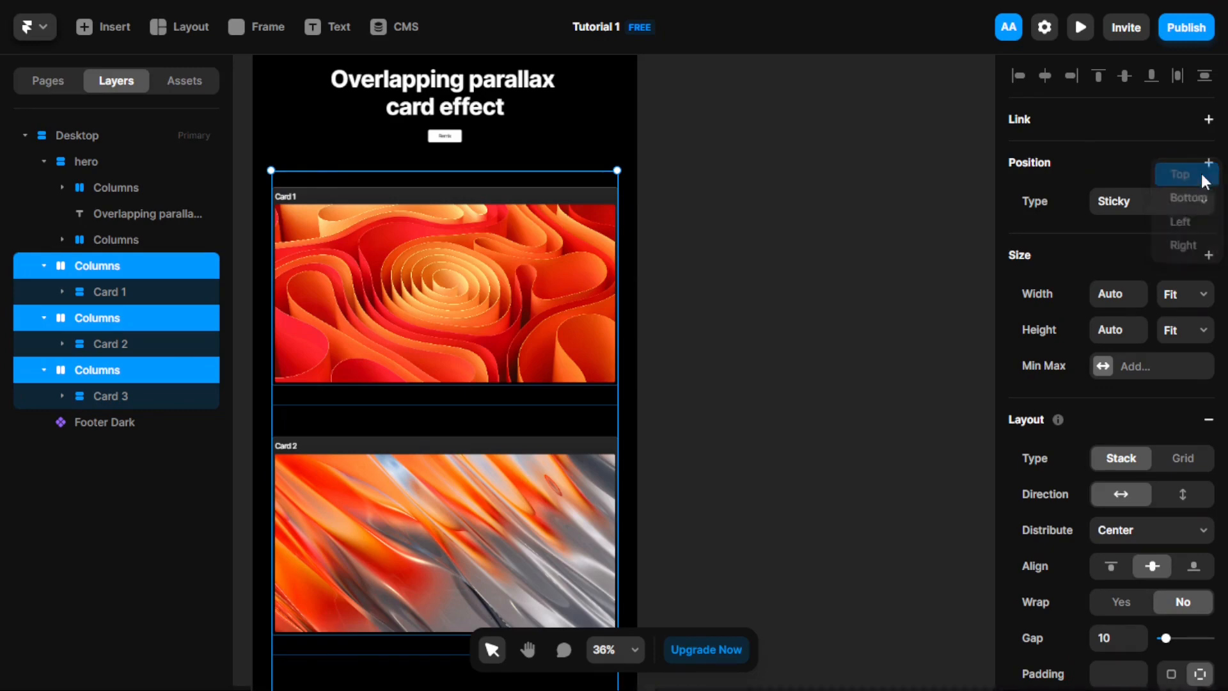
Preview the desktop page, check how the cards stack down to the footer, and close the preview.
scroll(405, 278, "up", 3)
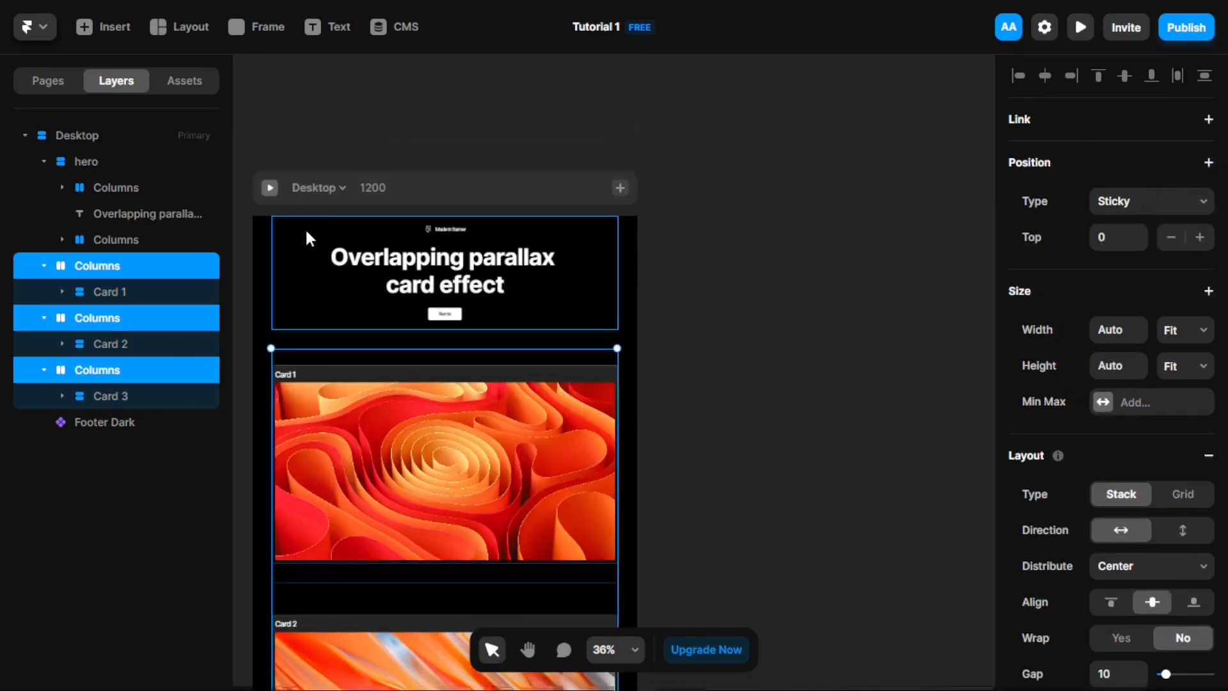
left_click(270, 191)
left_click(271, 191)
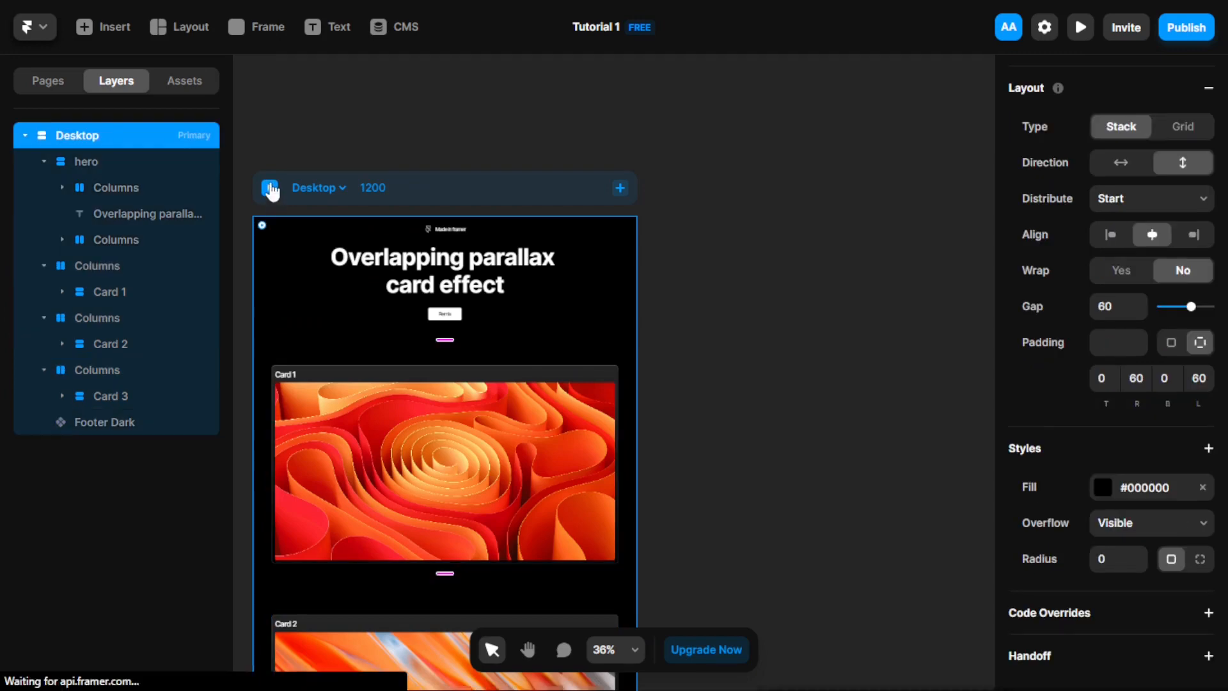
scroll(614, 371, "down", 3)
scroll(568, 260, "down", 10)
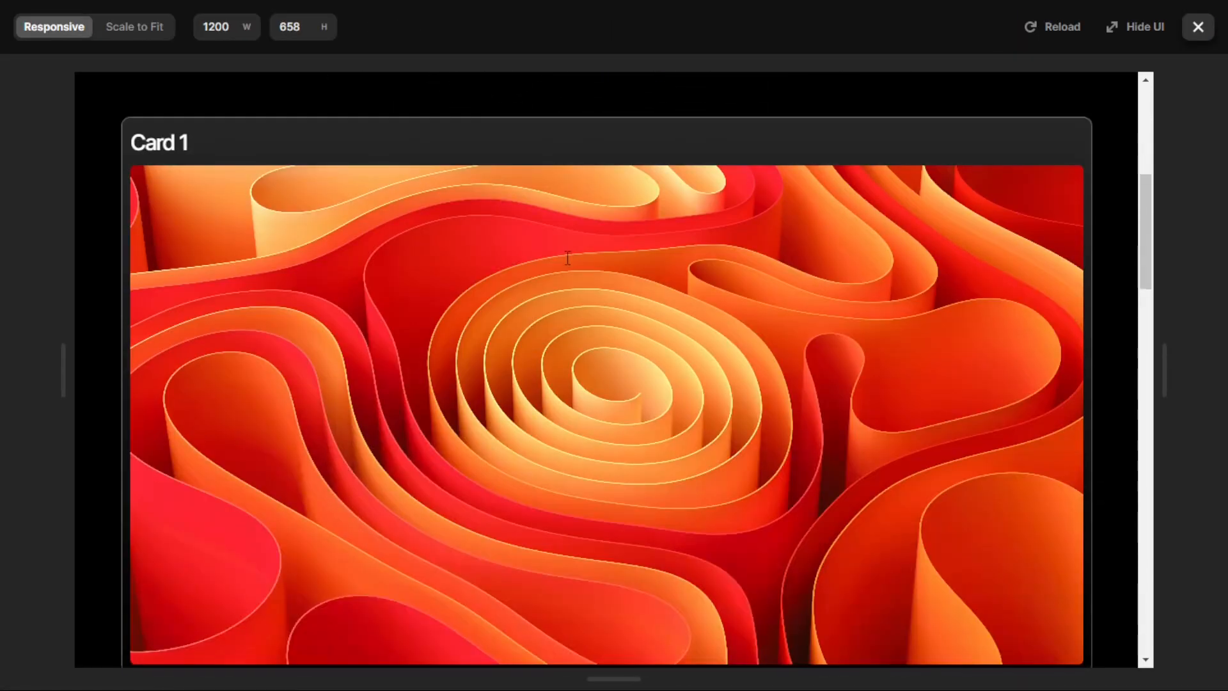
scroll(567, 258, "down", 10)
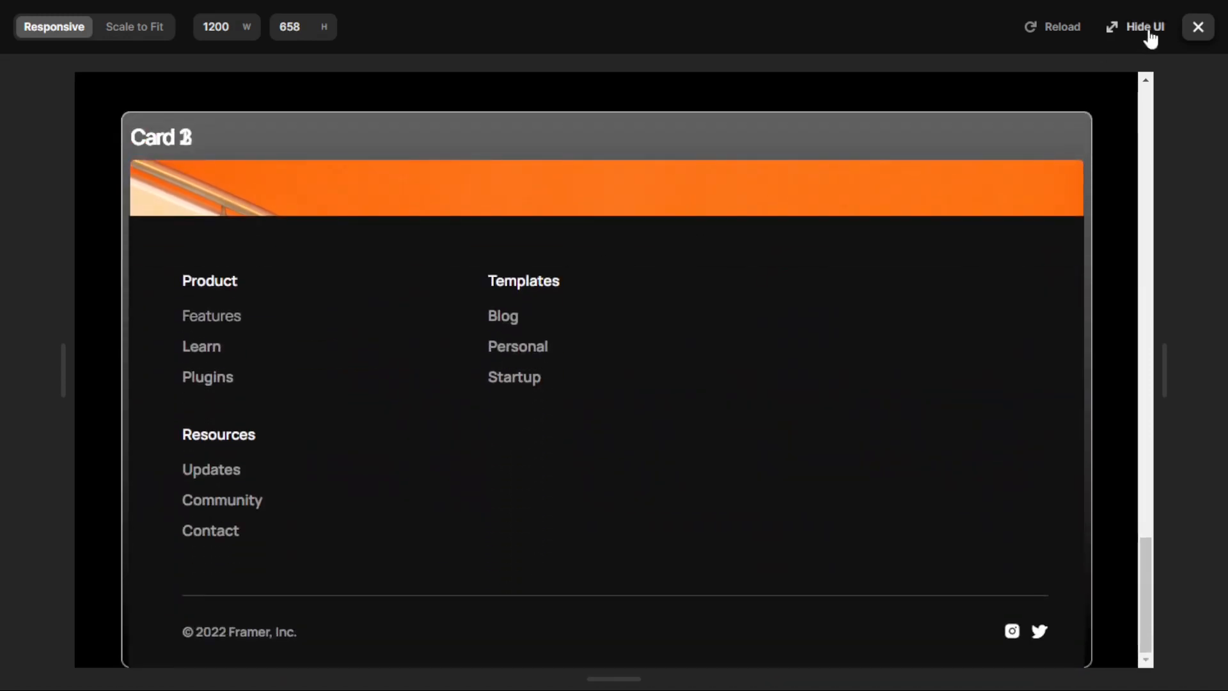
left_click(1197, 26)
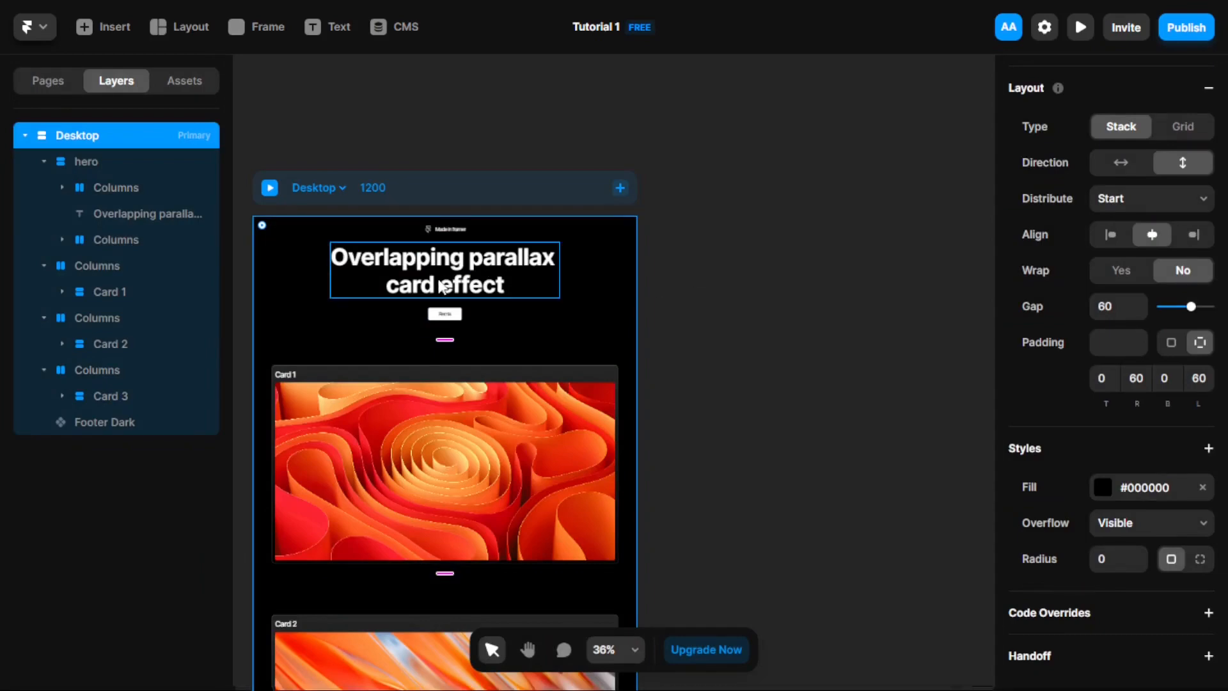
Select the containers around Cards 1, 2 and 3, wrap them in one parent frame, and set its width to Fit.
scroll(441, 285, "down", 4)
left_click(334, 249)
scroll(393, 255, "down", 4)
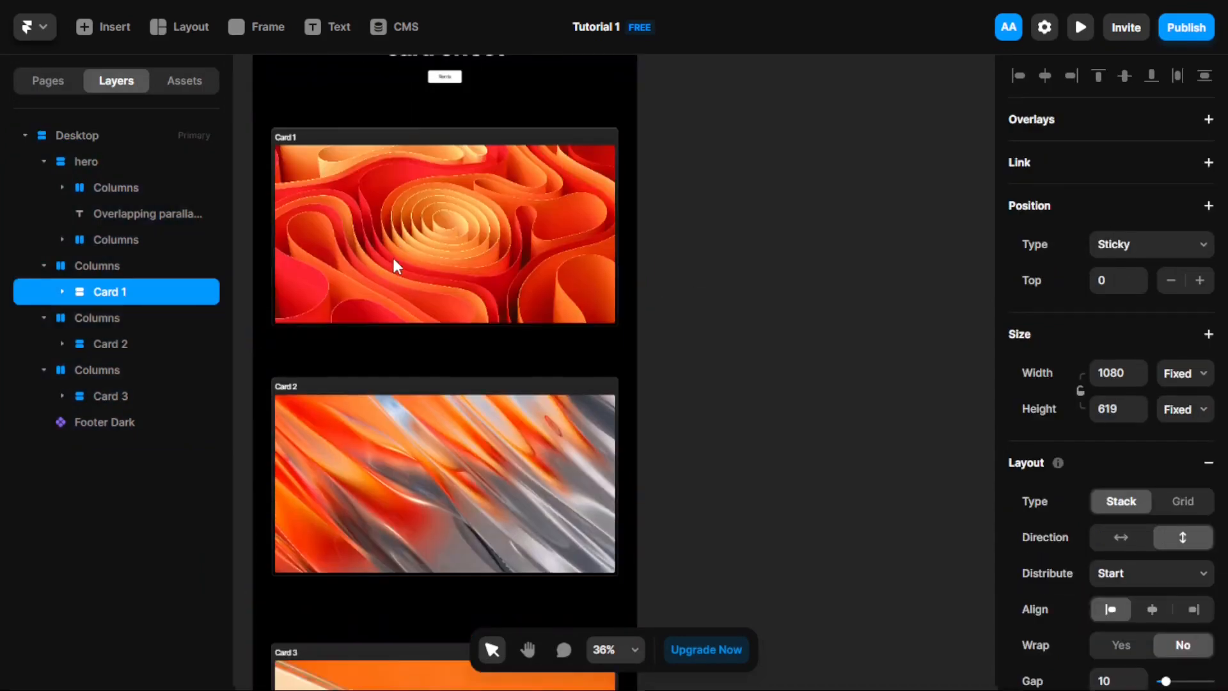
left_click(373, 115)
scroll(382, 208, "down", 2)
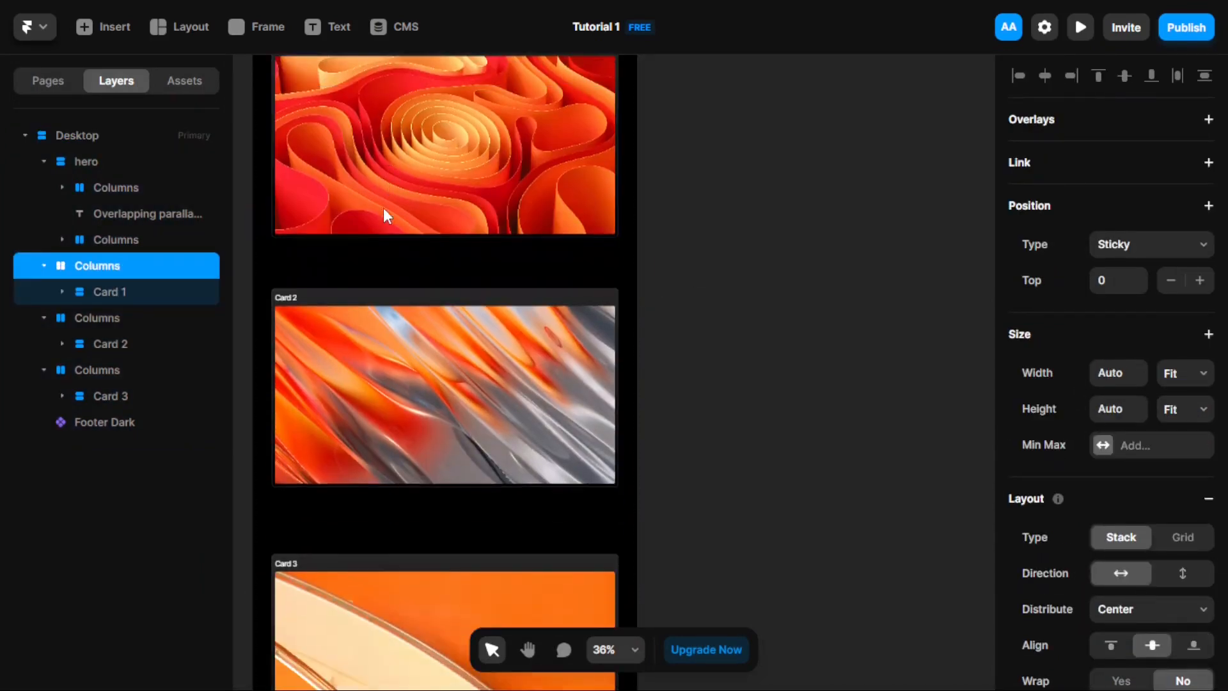
left_click(382, 267, "shift")
scroll(390, 301, "up", 3)
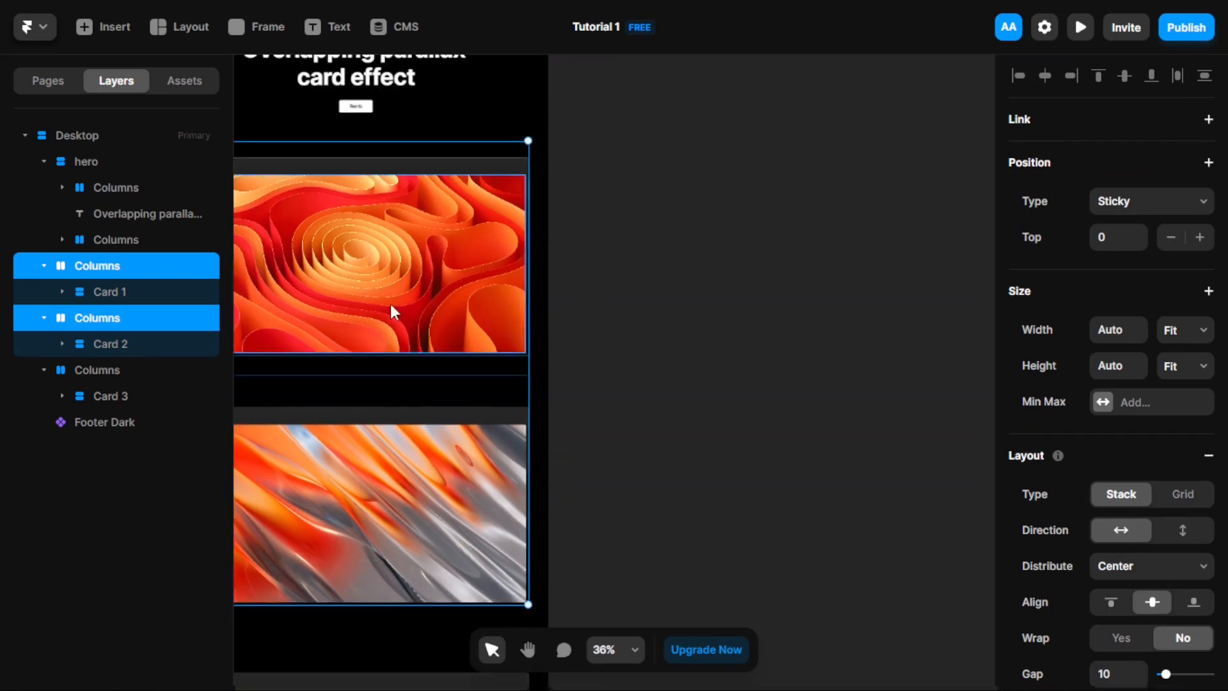
scroll(390, 312, "down", 5)
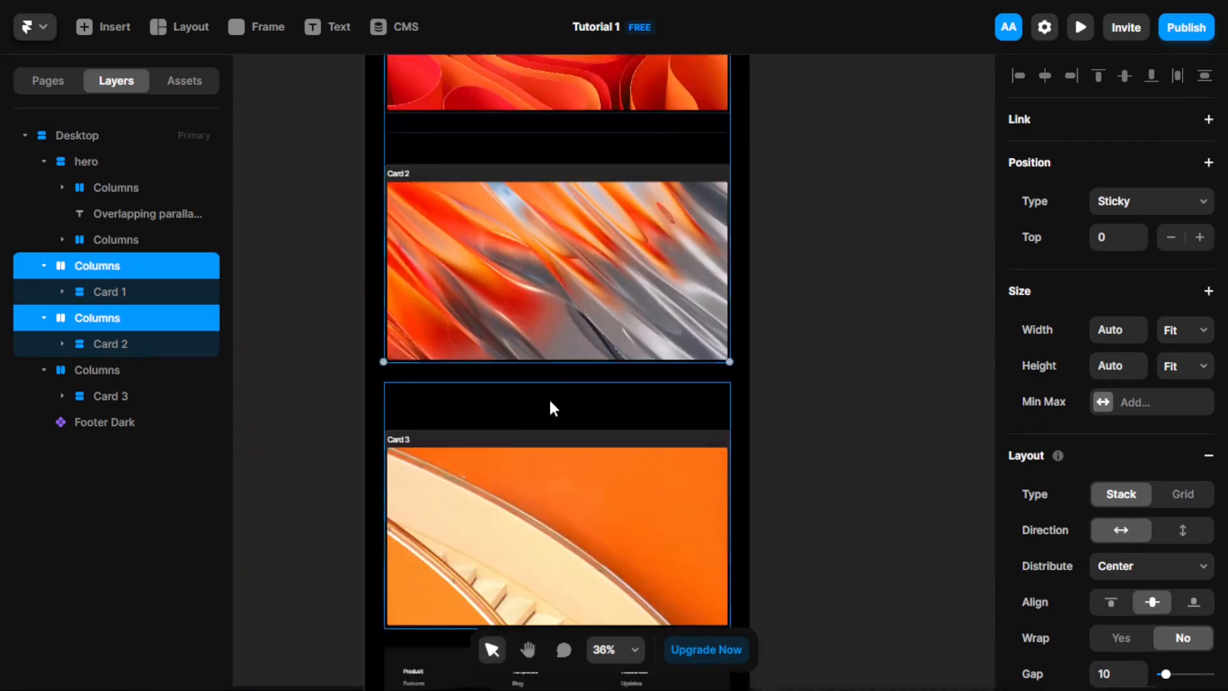
left_click(550, 401, "shift")
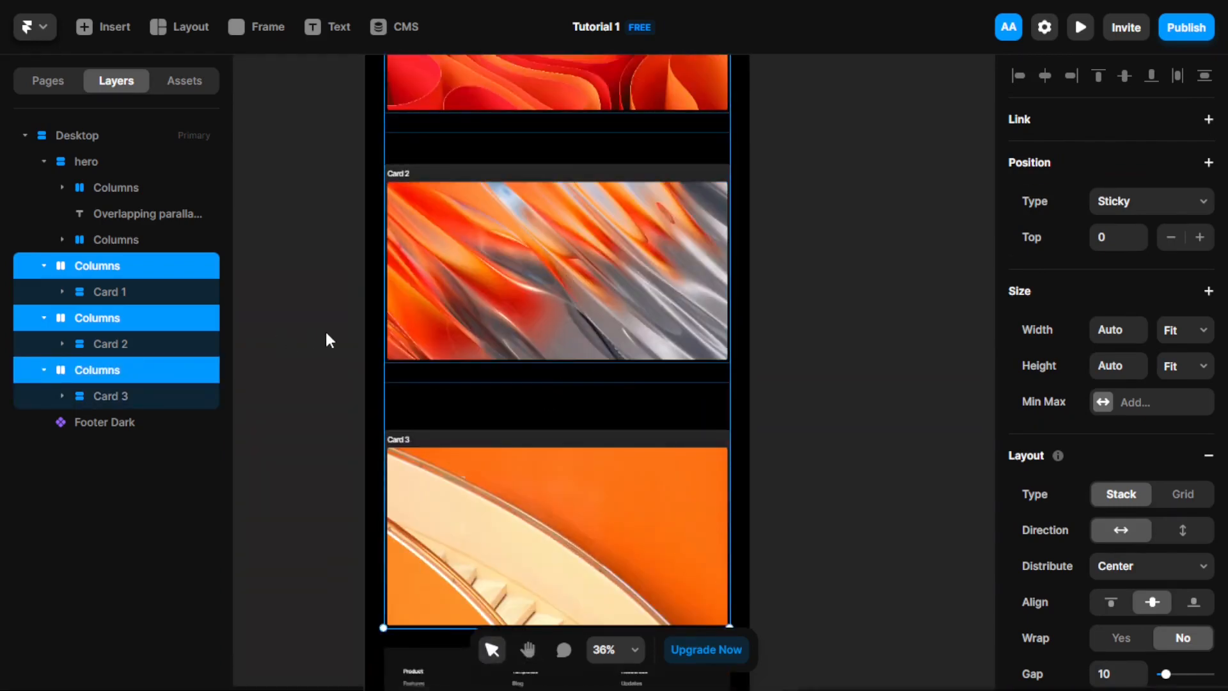
key("ctrl+alt+Return")
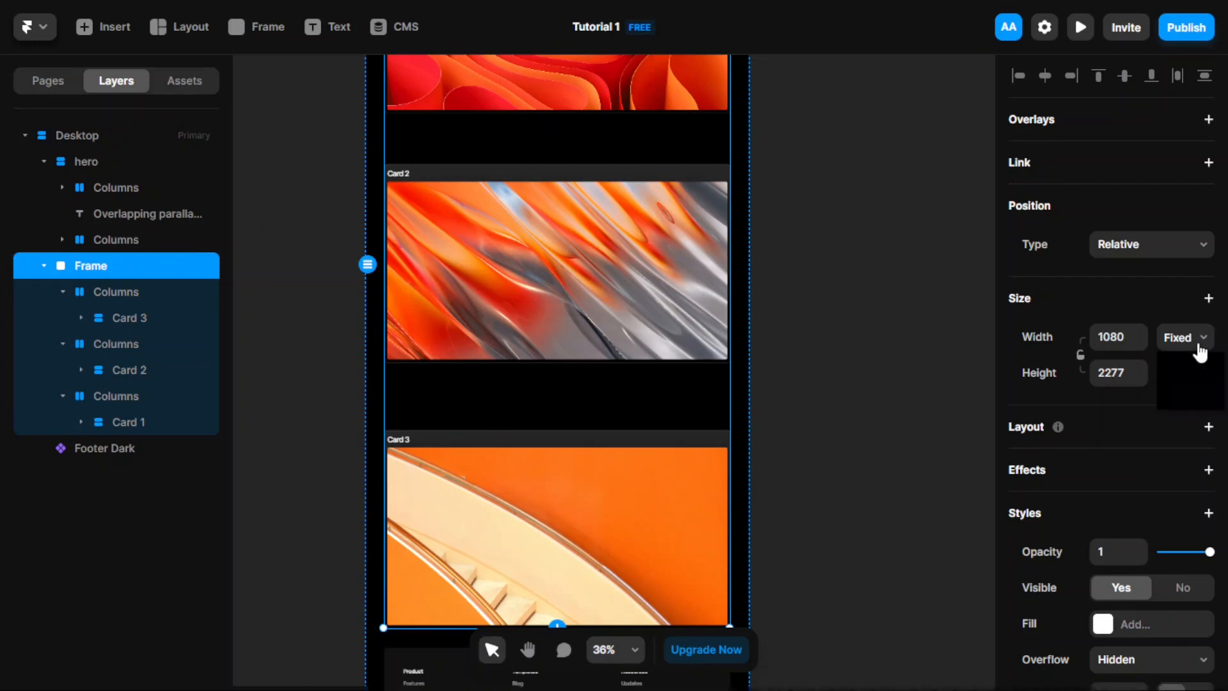
left_click(1198, 349)
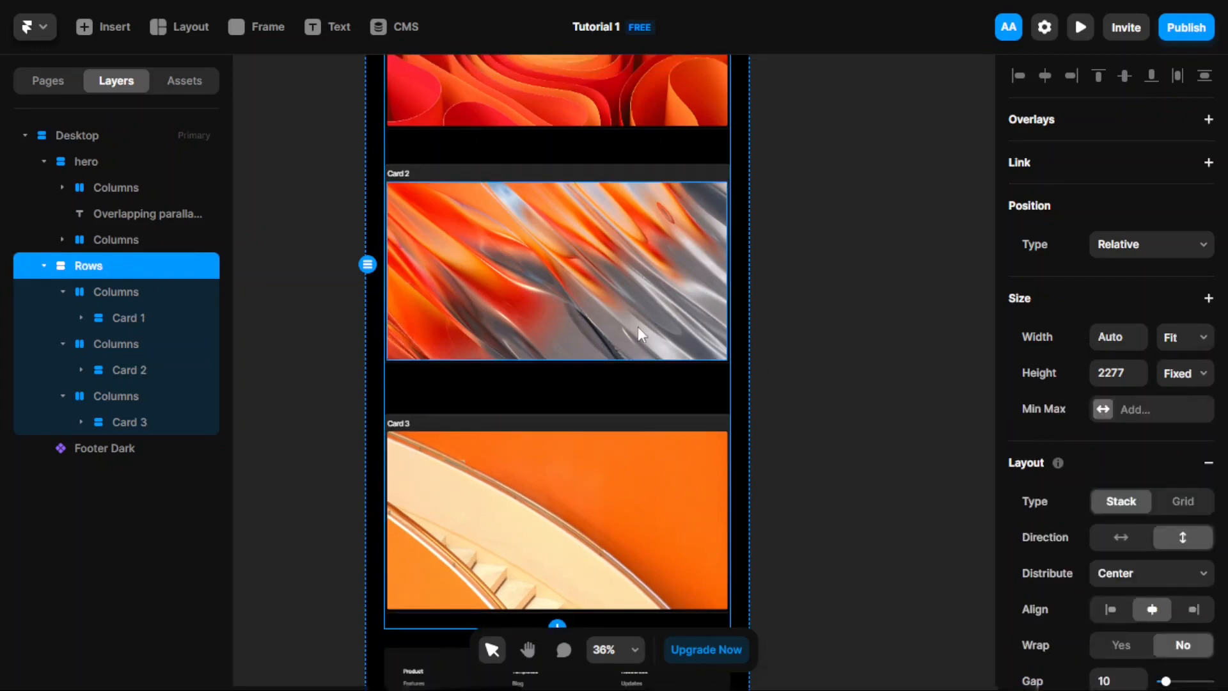
Examine the new parent container down to the footer and the Desktop breakpoint's size settings.
scroll(638, 323, "down", 5)
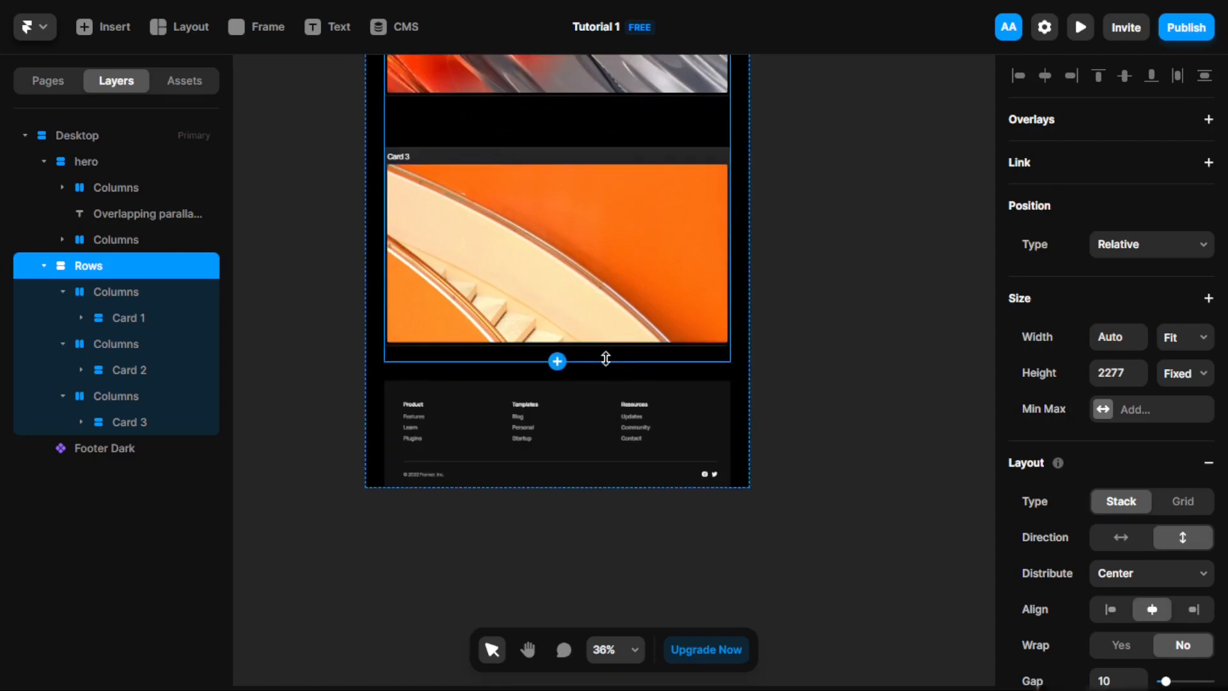
scroll(645, 363, "up", 3)
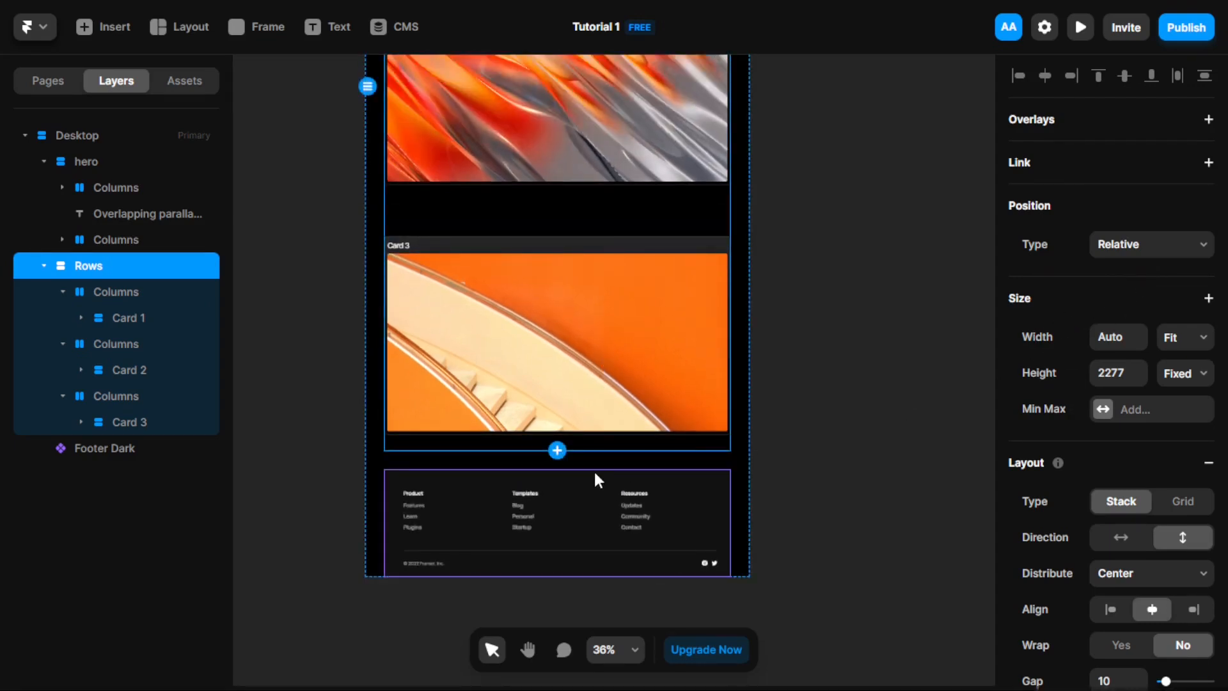
scroll(735, 403, "up", 15)
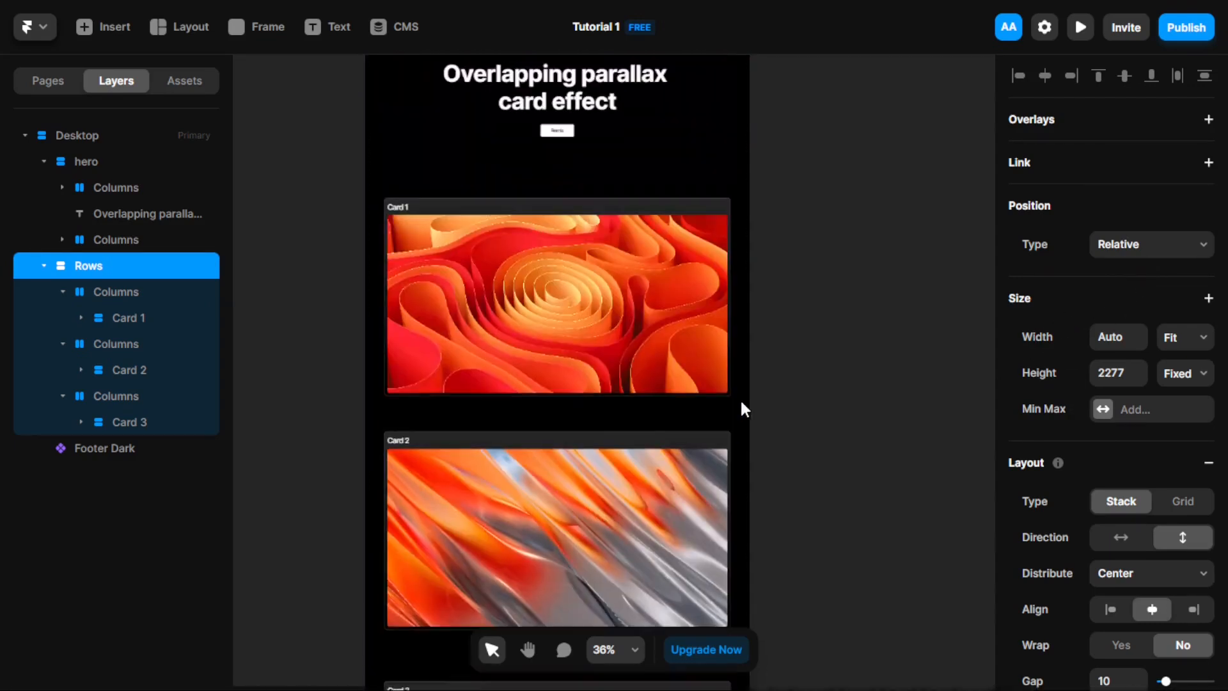
left_click(501, 133)
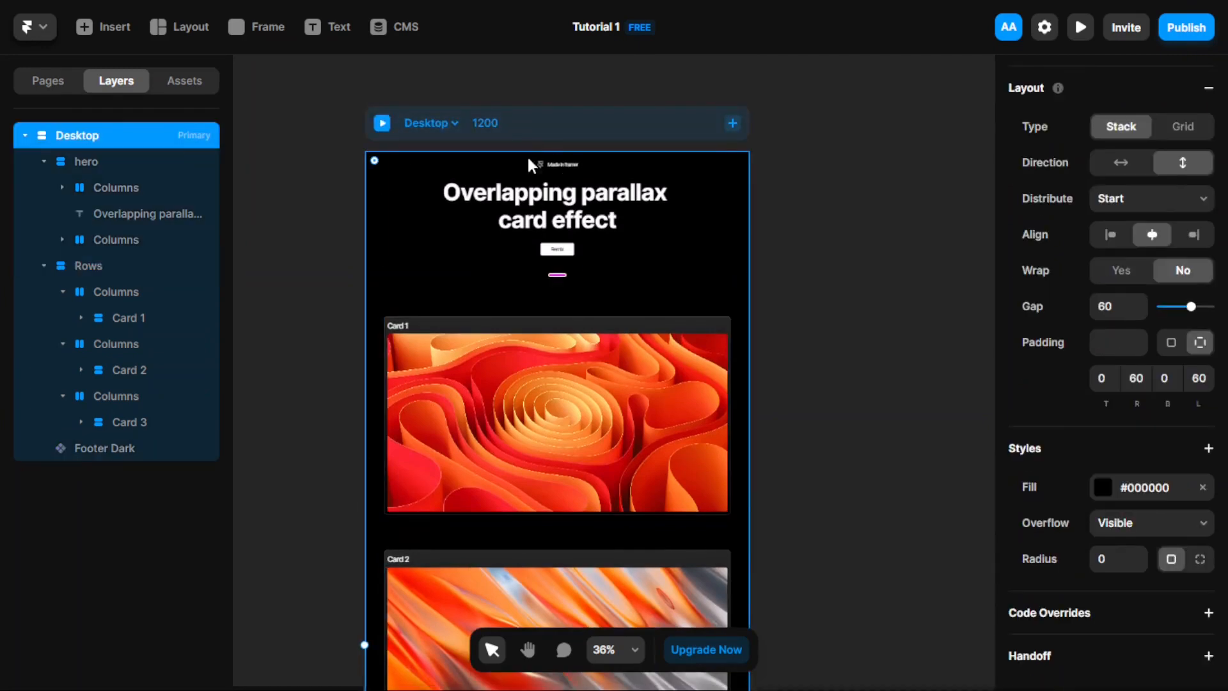
scroll(1151, 339, "up", 5)
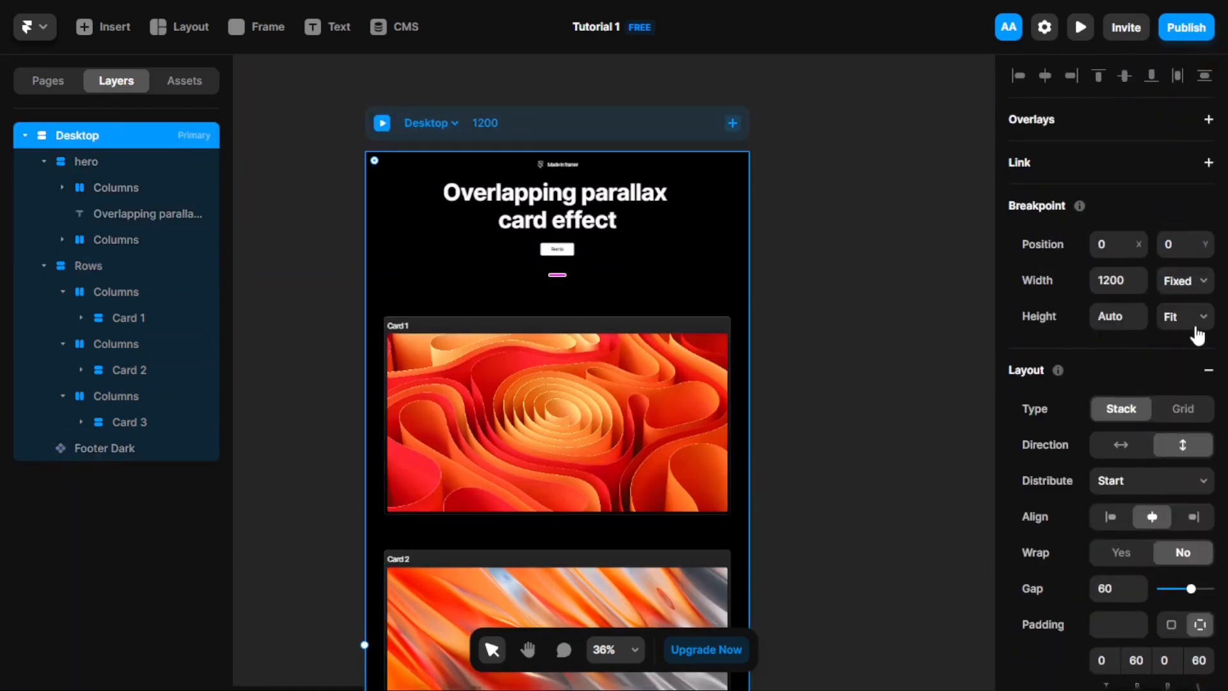
scroll(532, 348, "down", 8)
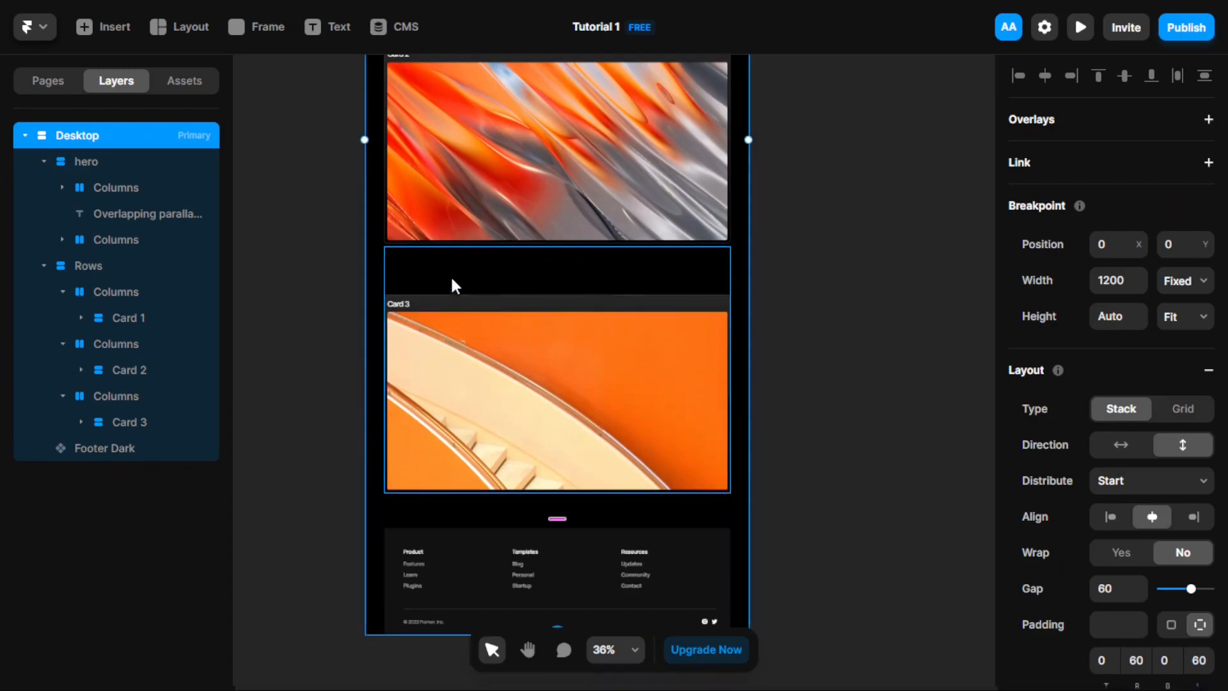
Extend the Rows container's bottom edge downward until its height is about 3544, leaving extra space before the footer.
left_click(113, 274)
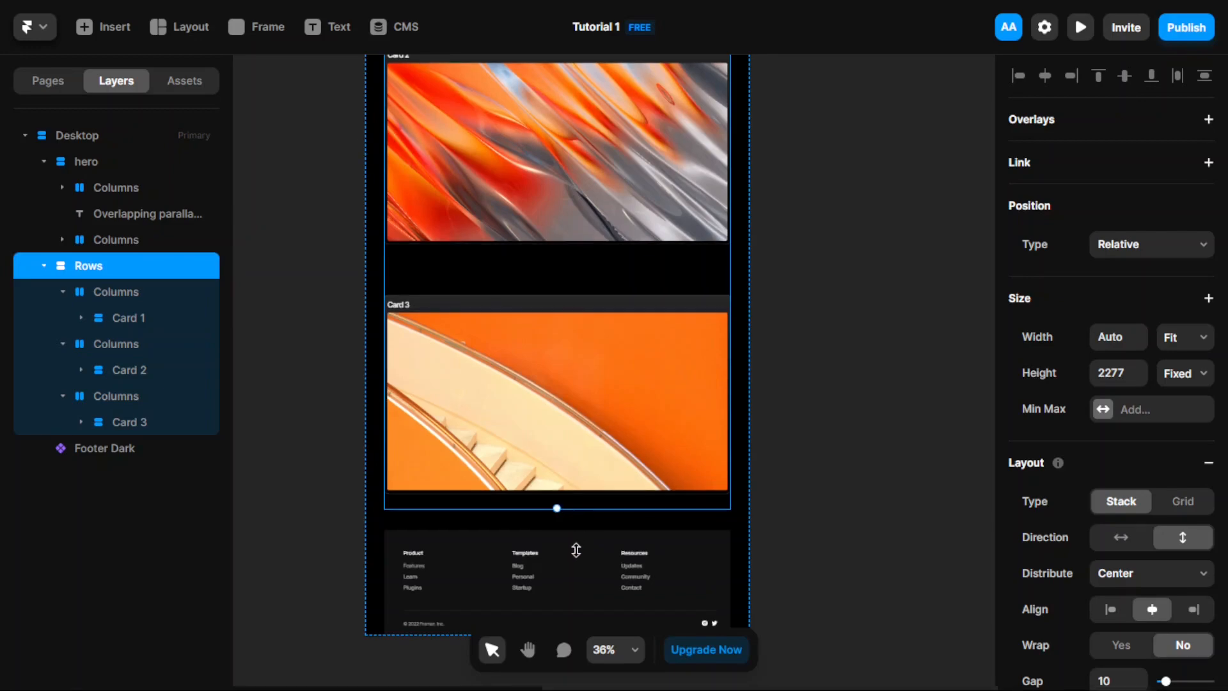
left_click_drag(561, 602, 560, 605)
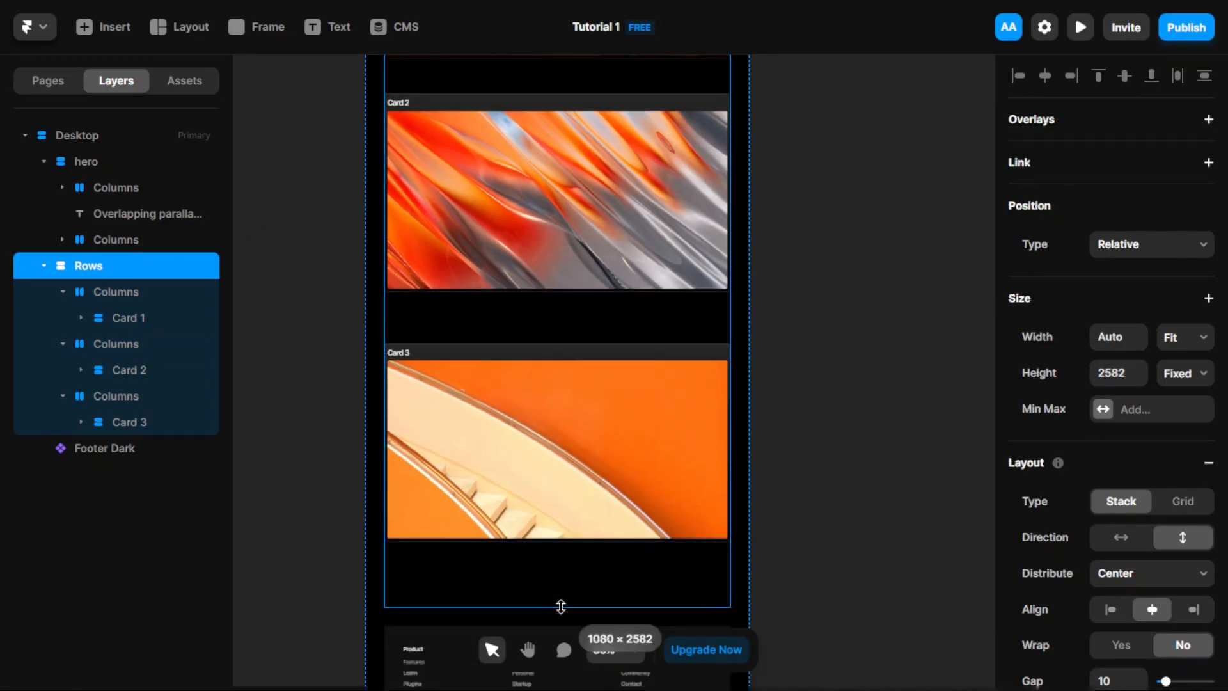
scroll(565, 549, "down", 3)
left_click_drag(615, 400, 598, 544)
scroll(603, 452, "down", 3)
left_click_drag(604, 374, 603, 528)
scroll(616, 458, "down", 3)
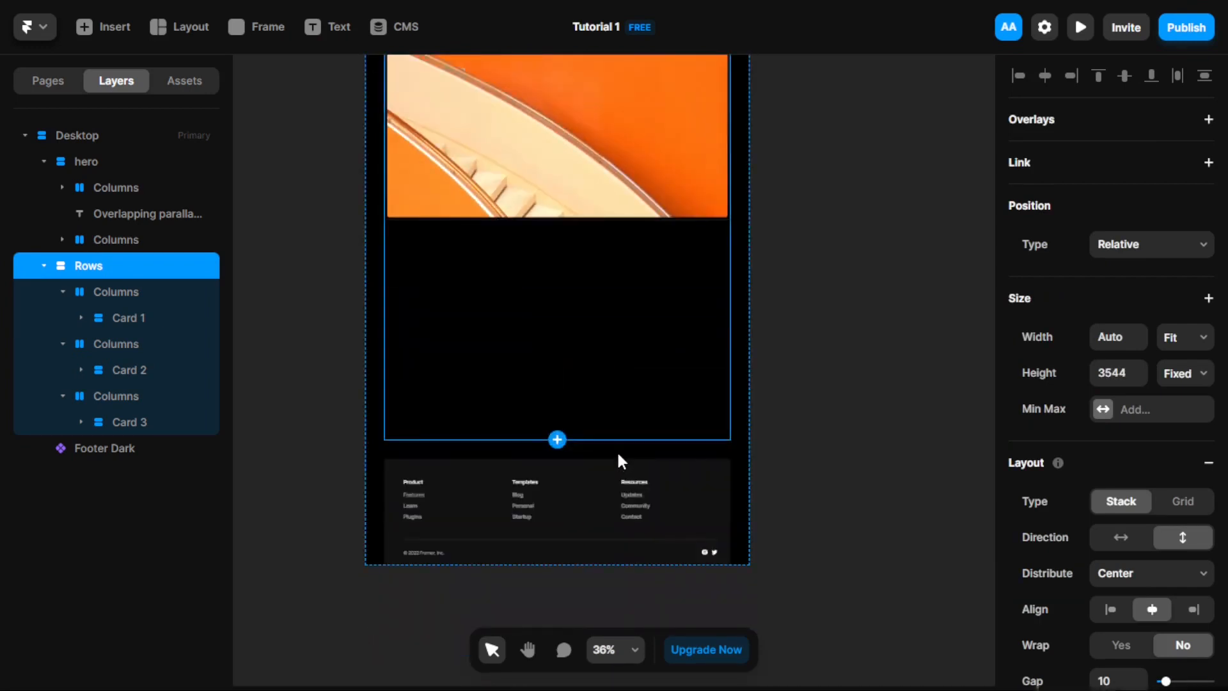
Set the Rows container's distribution to Start so the cards align to its top.
scroll(617, 450, "up", 5)
scroll(620, 451, "up", 7)
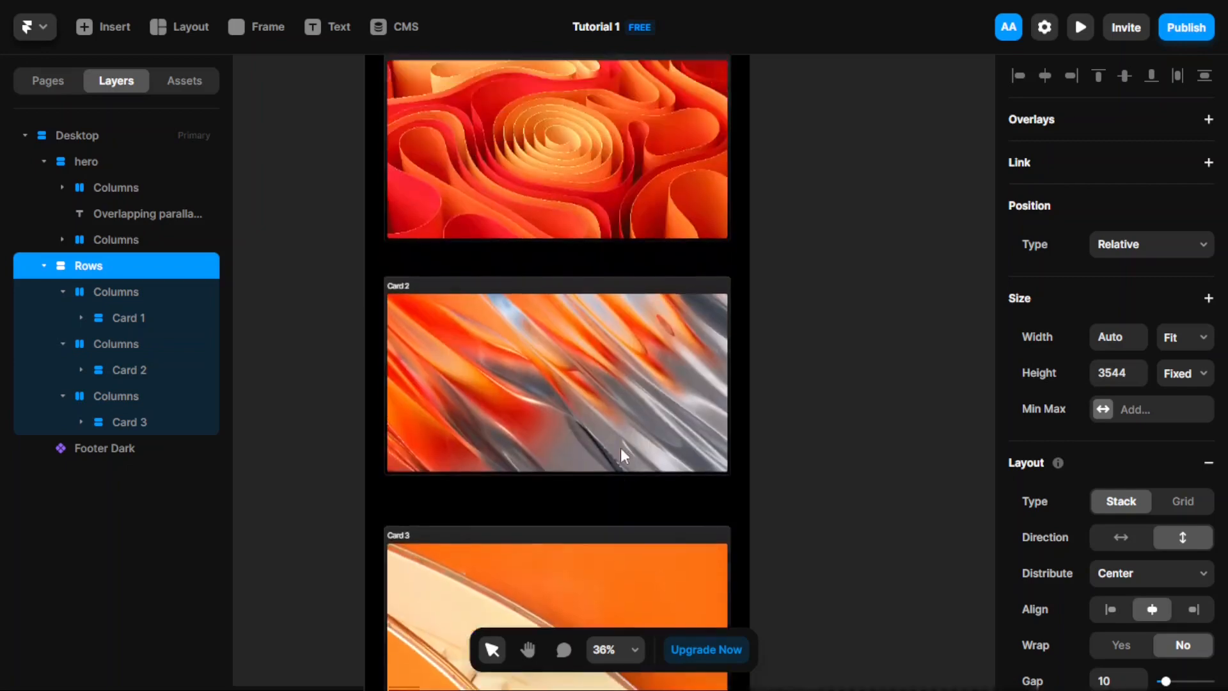
scroll(608, 256, "up", 3)
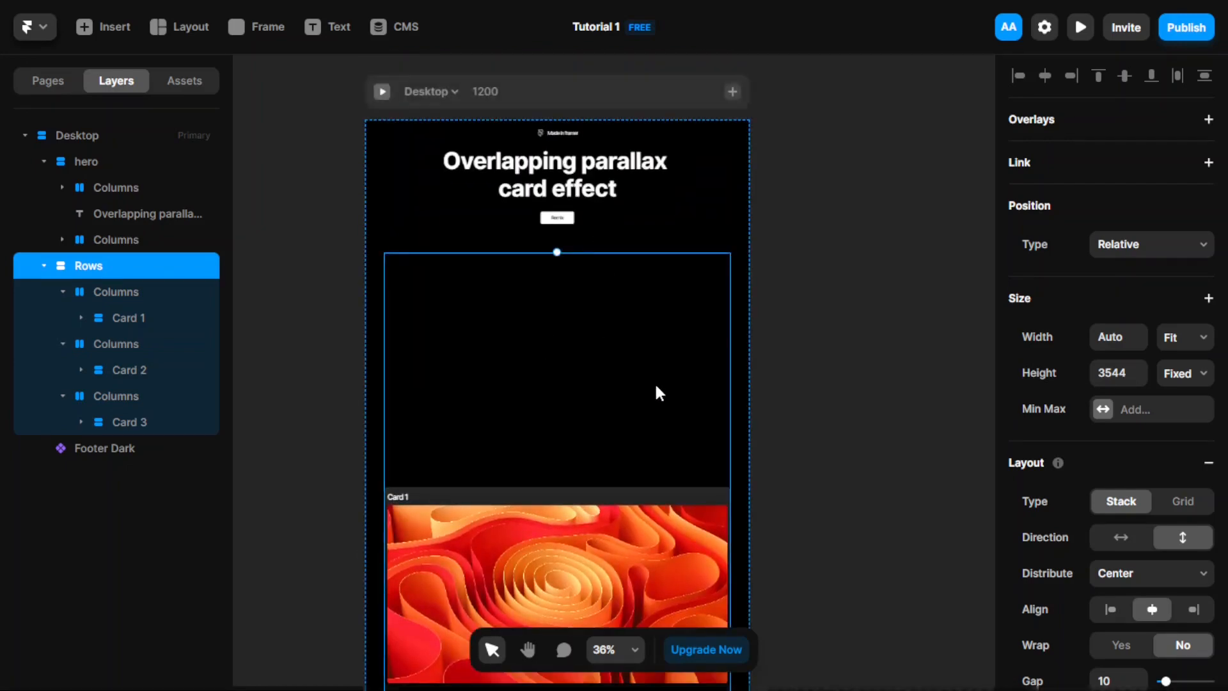
left_click(1195, 584)
left_click(1183, 592)
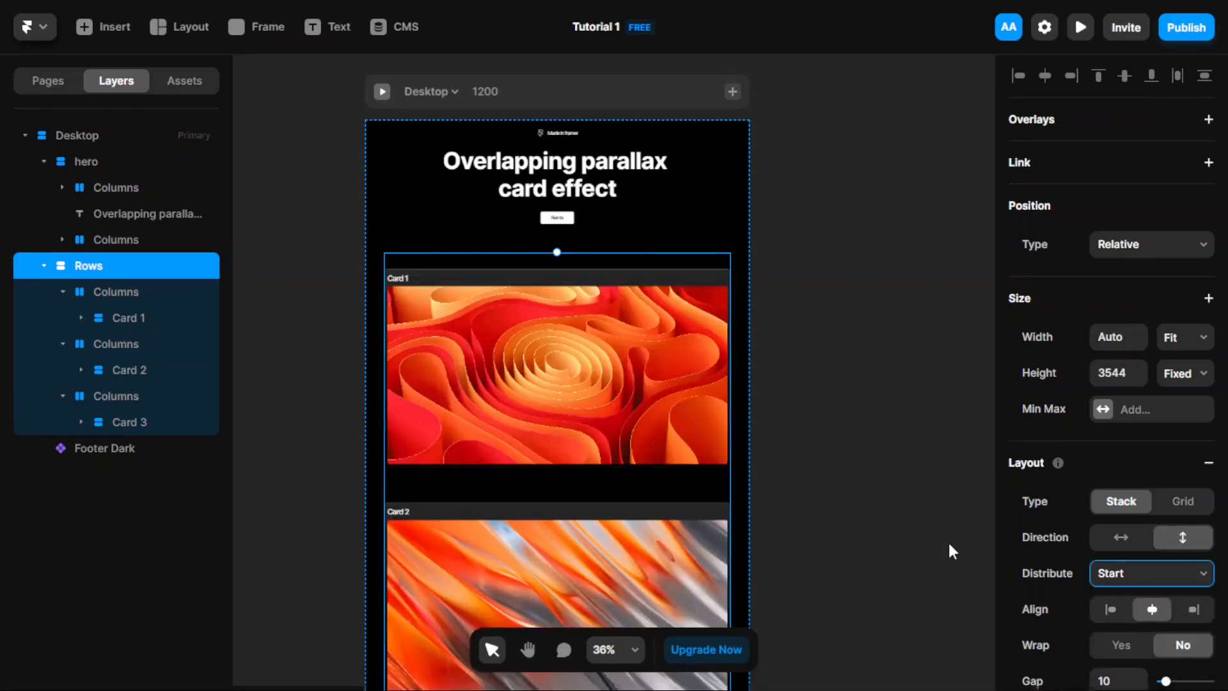
Check the card layout down to the footer, then preview the Desktop page and scroll through the cards to test their sticking.
scroll(604, 393, "down", 2)
scroll(605, 383, "down", 7)
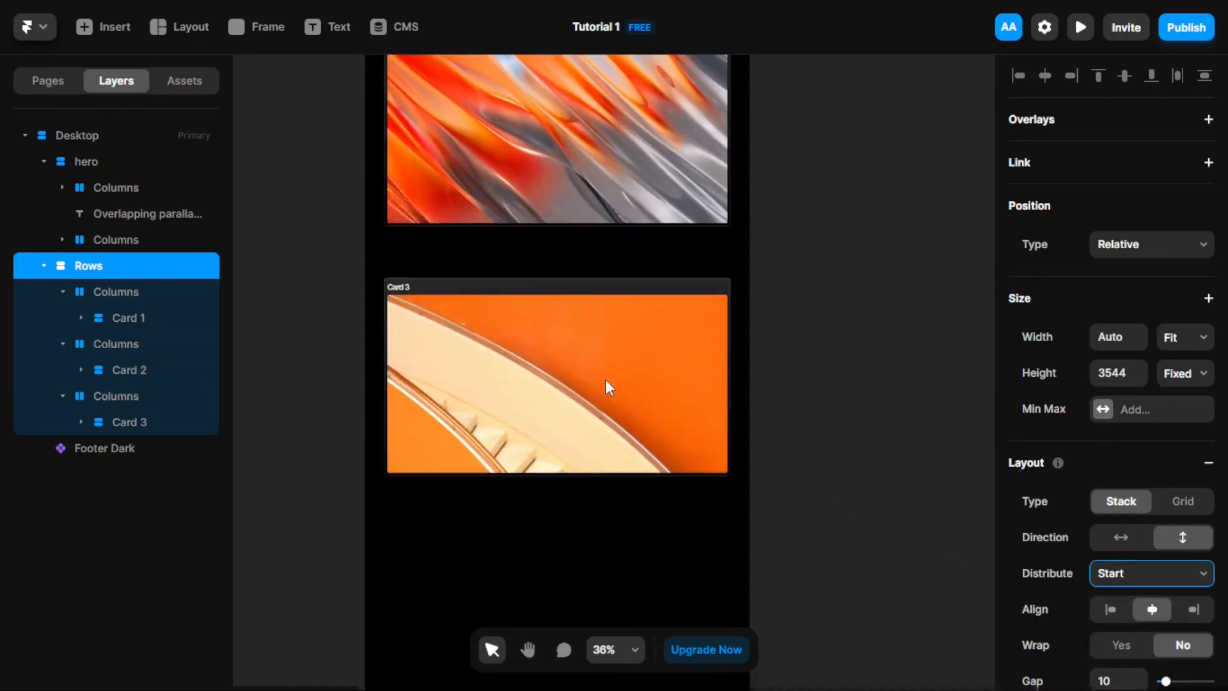
scroll(611, 374, "down", 3)
scroll(624, 425, "up", 4)
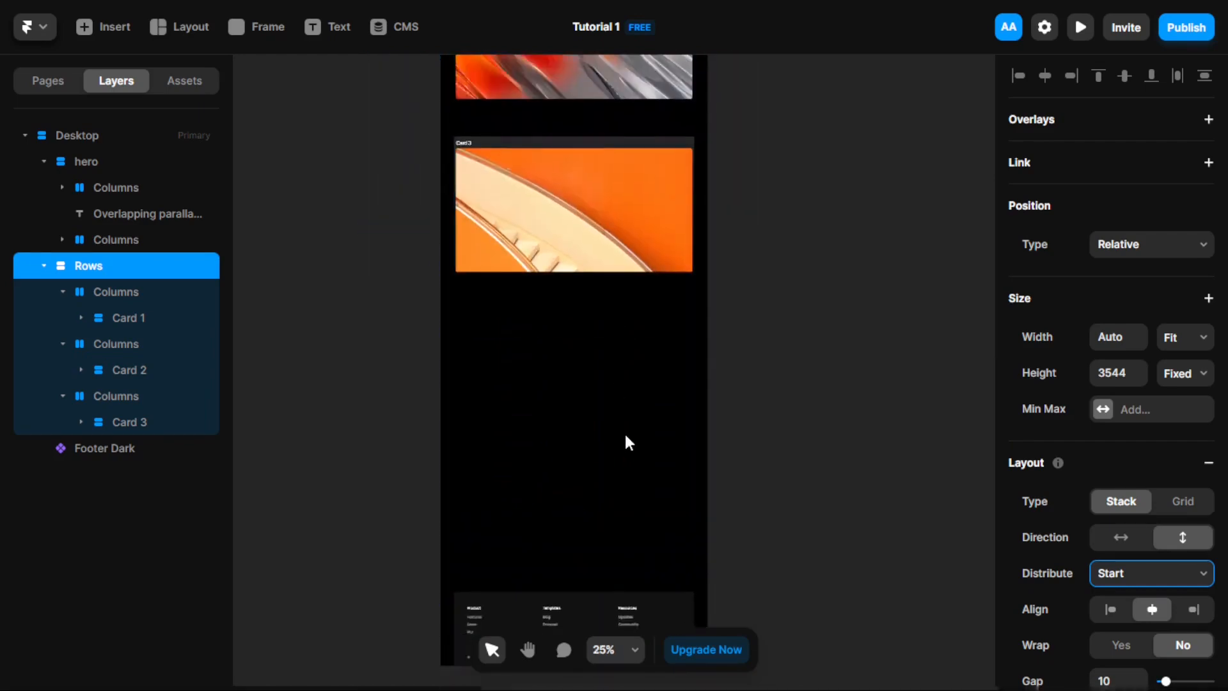
scroll(627, 429, "up", 5)
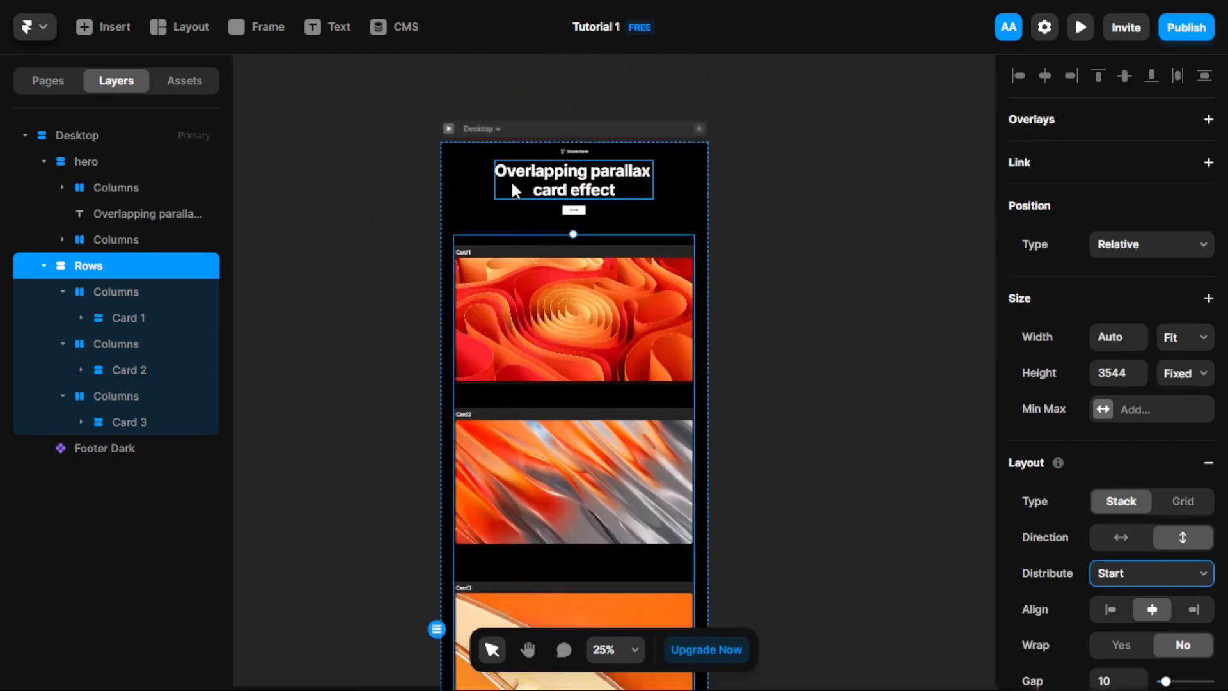
left_click(449, 130)
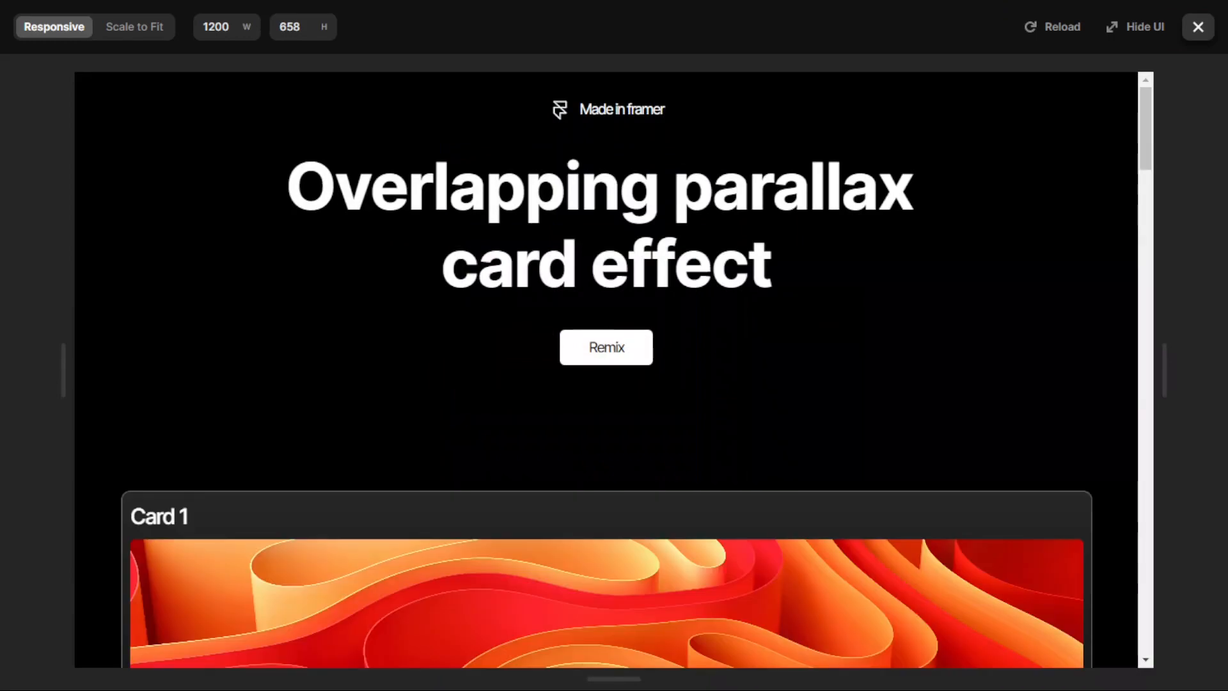
scroll(770, 296, "down", 10)
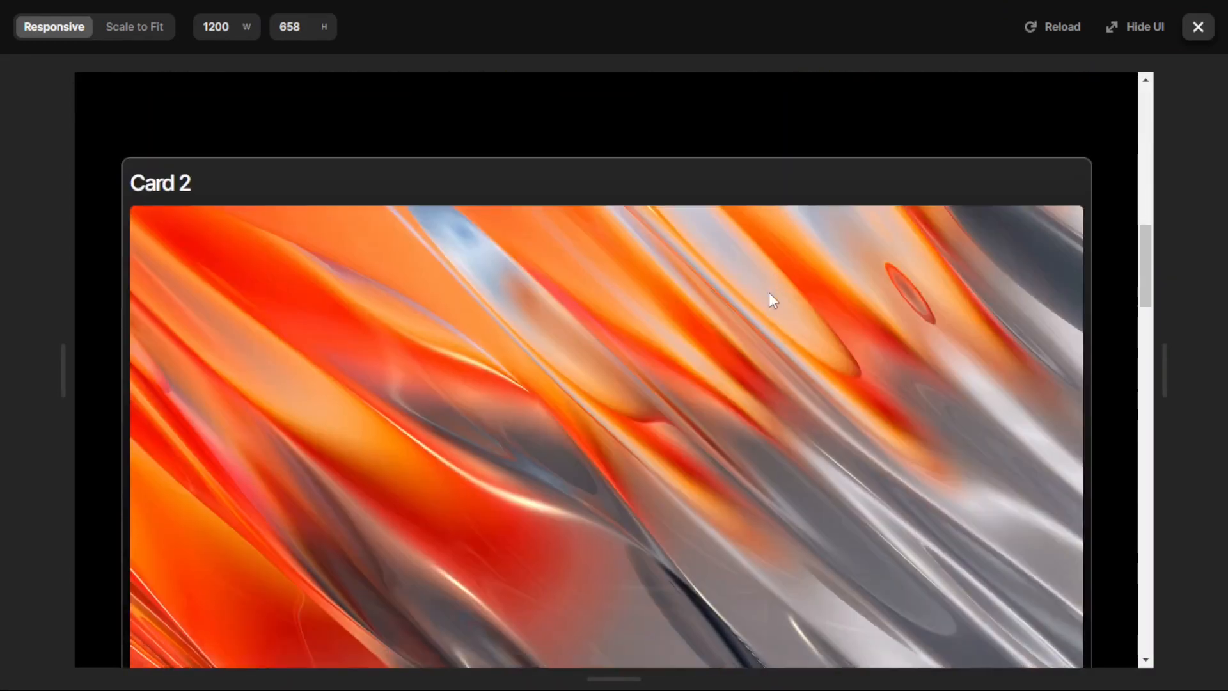
scroll(770, 296, "down", 5)
scroll(896, 230, "up", 4)
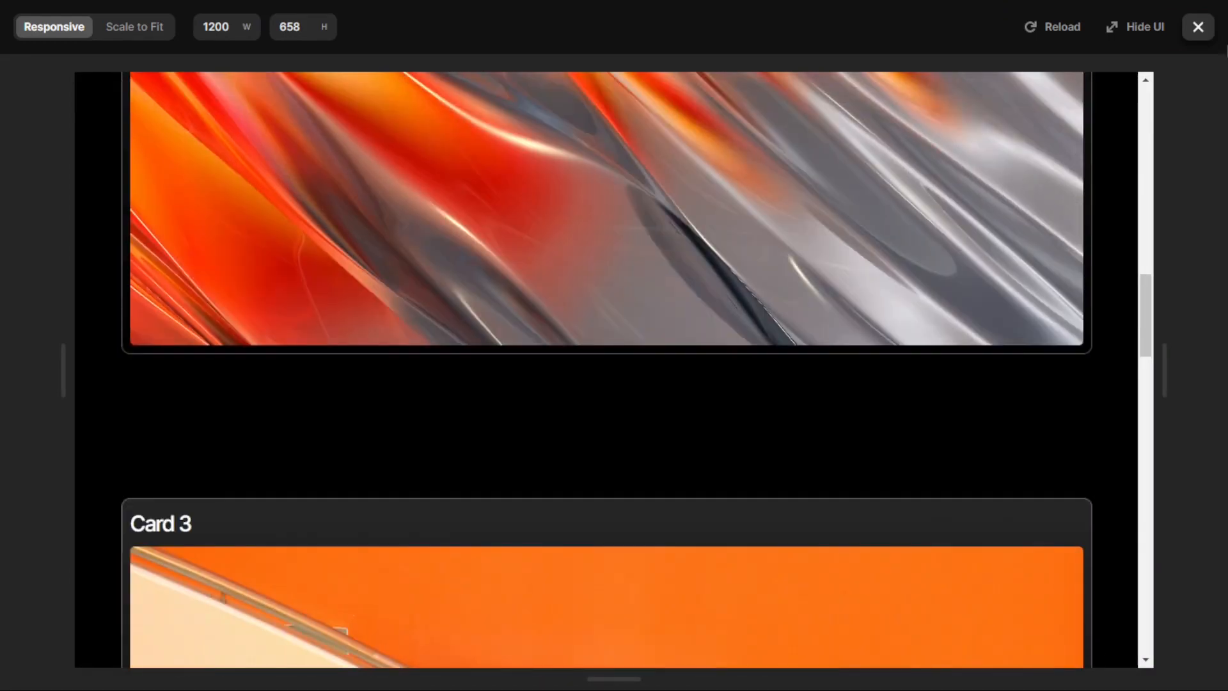
left_click(1197, 26)
Set the Rows container's overflow to Visible.
scroll(831, 269, "down", 4)
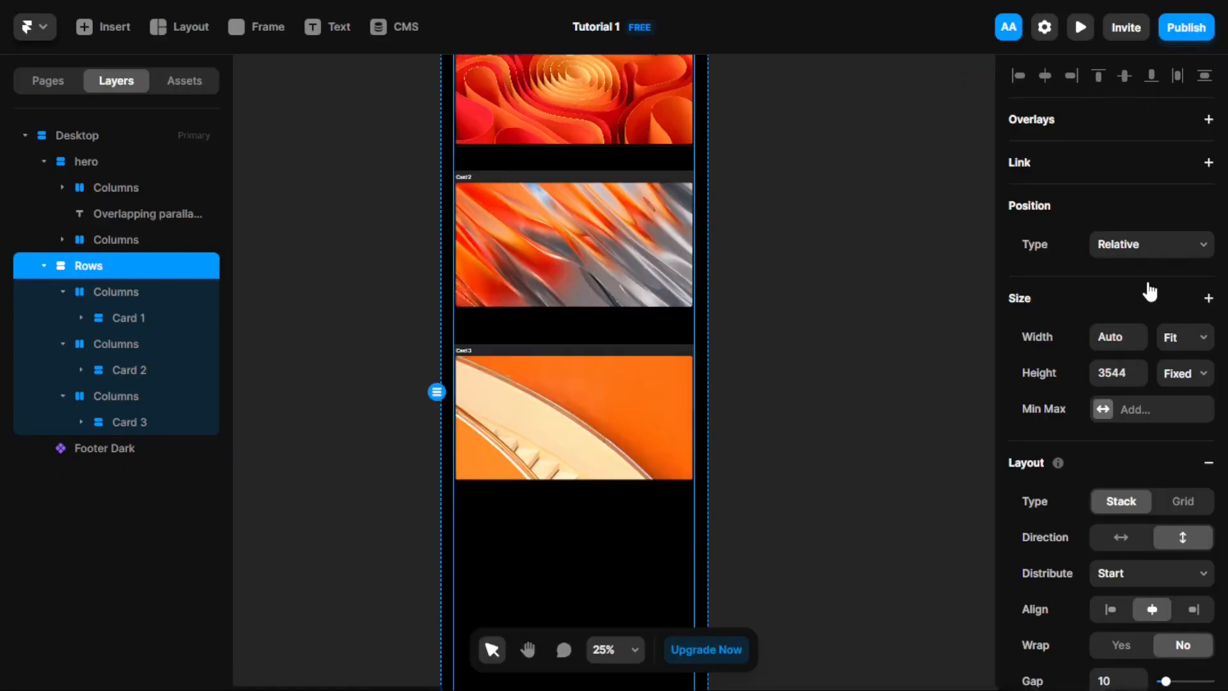
scroll(1139, 315, "down", 8)
scroll(1139, 315, "down", 1)
left_click(1152, 334)
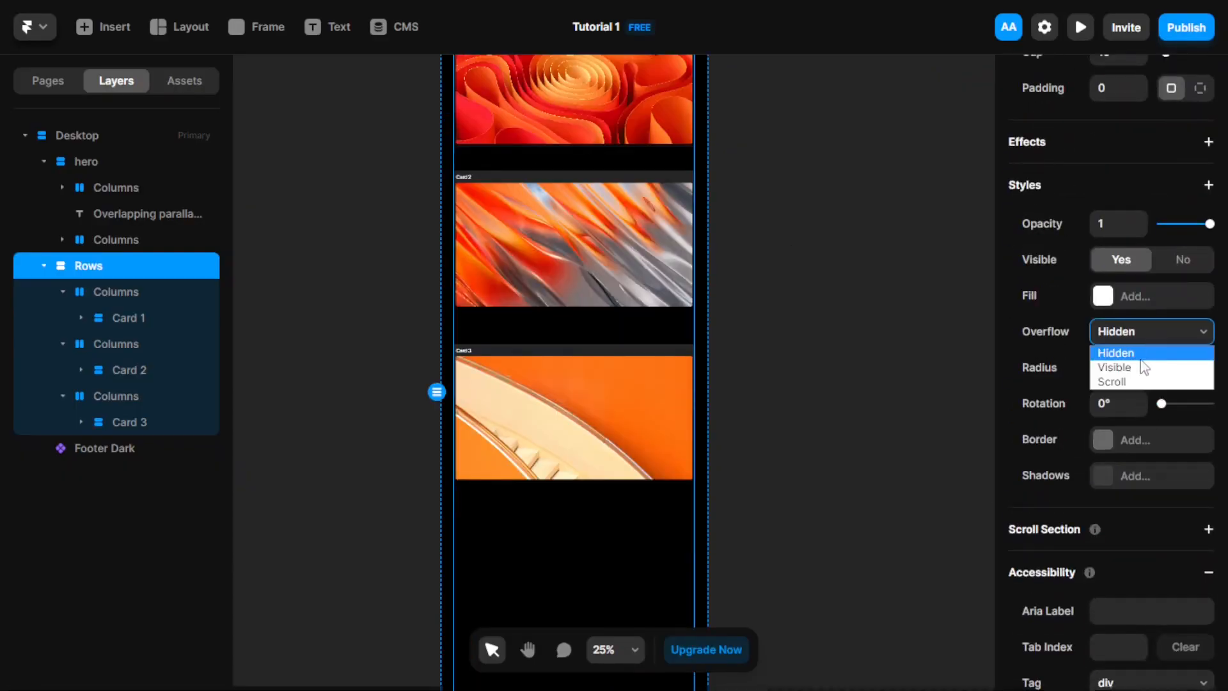
left_click(1139, 367)
Preview the Desktop page again and scroll past all the cards to test the effect with visible overflow.
scroll(659, 268, "up", 6)
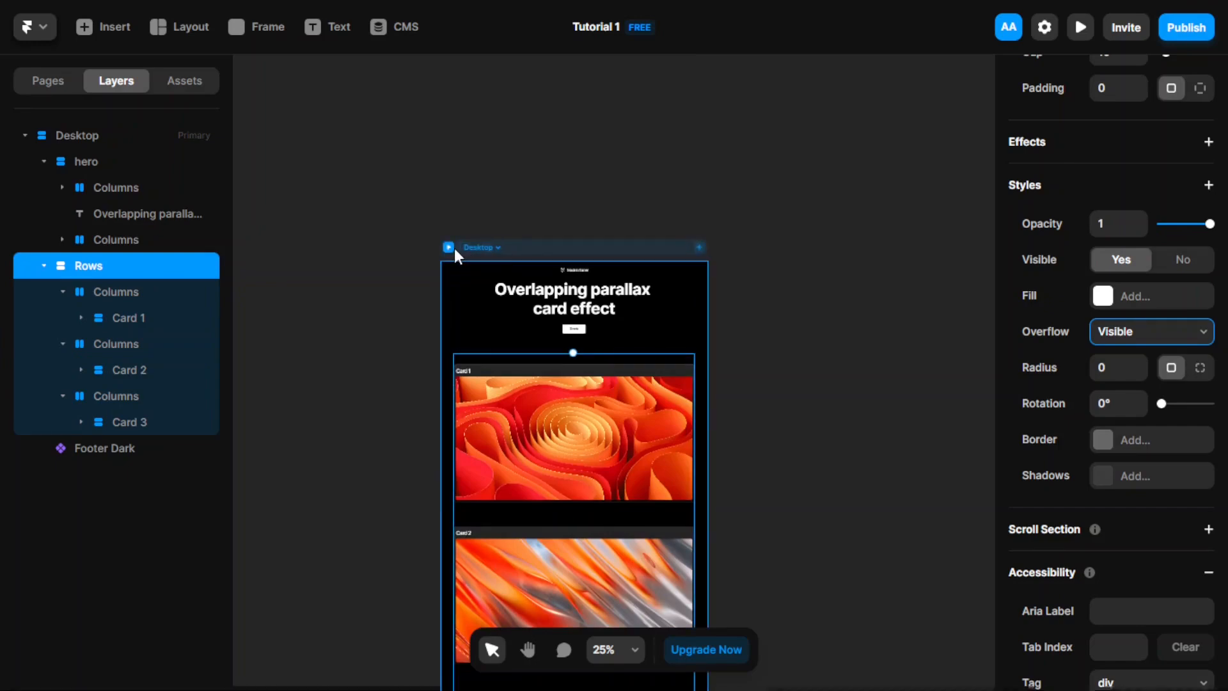
left_click(448, 247)
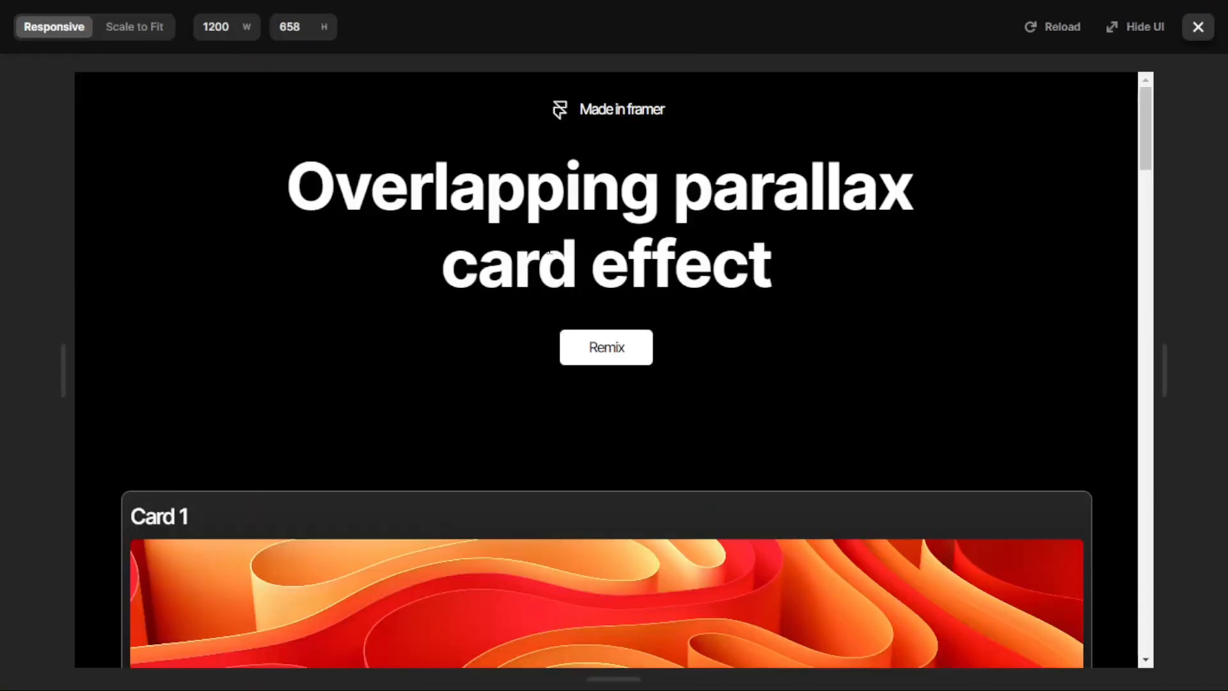
scroll(549, 252, "down", 6)
scroll(549, 247, "down", 20)
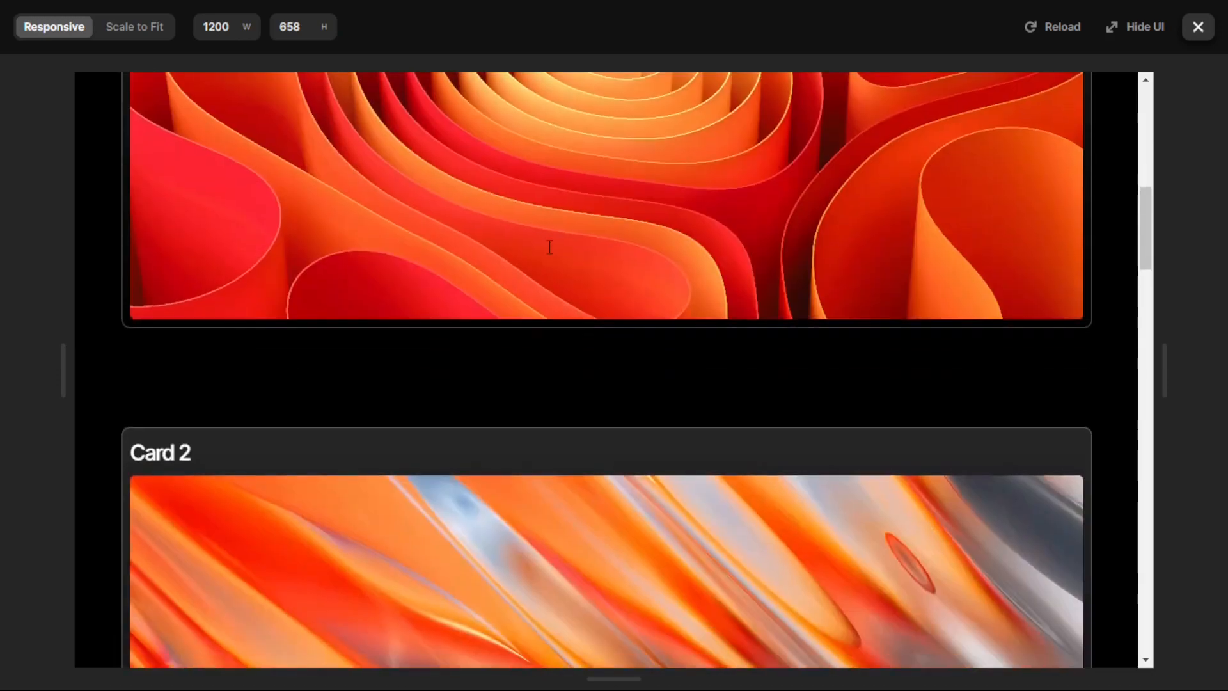
scroll(613, 370, "down", 10)
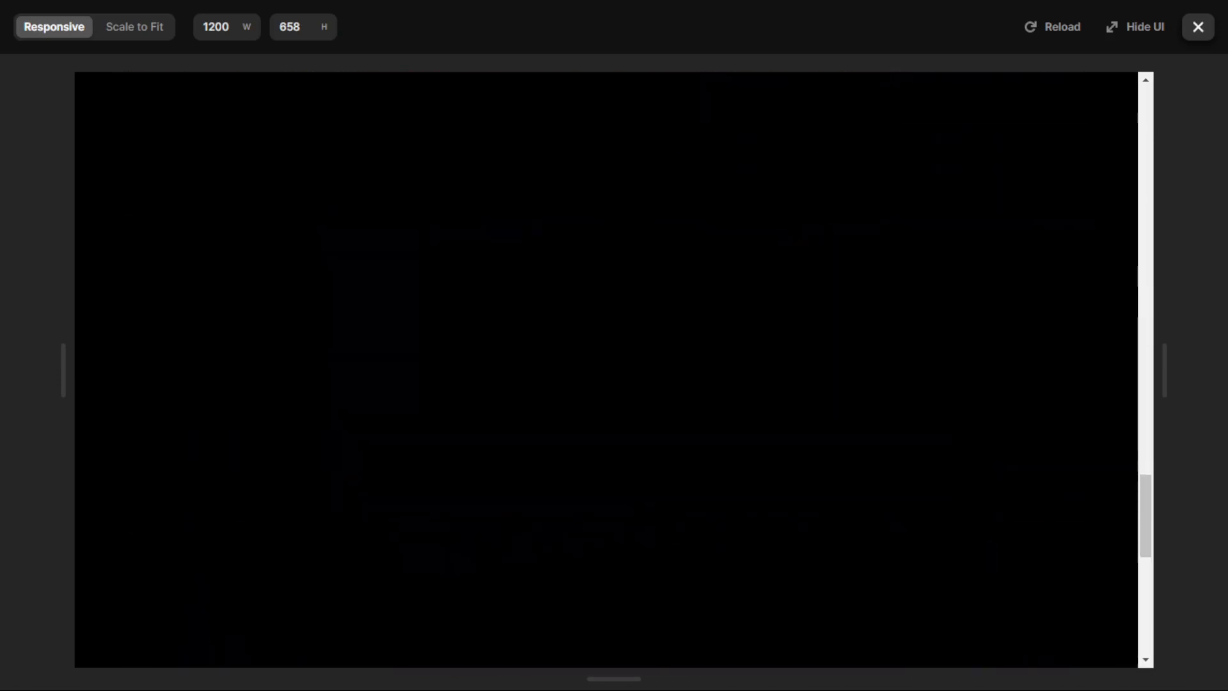
left_click(1197, 31)
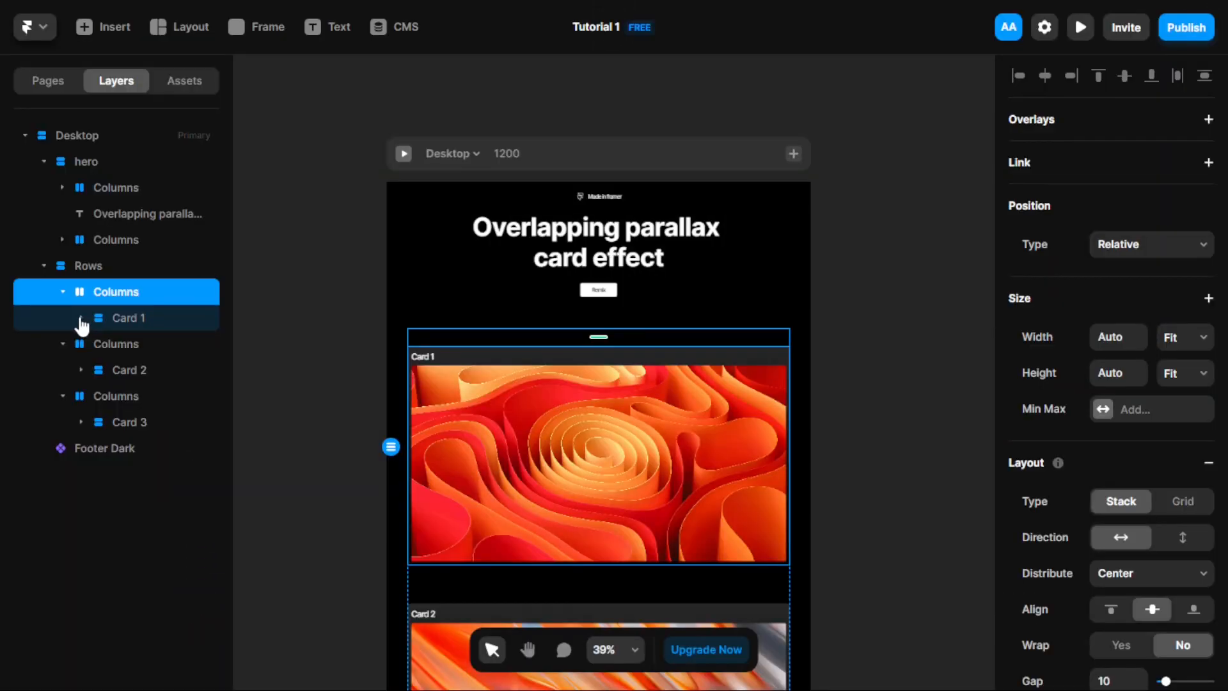
Collapse the three Columns containers inside Rows in the layer tree.
left_click(81, 317)
left_click(81, 318)
left_click(62, 293)
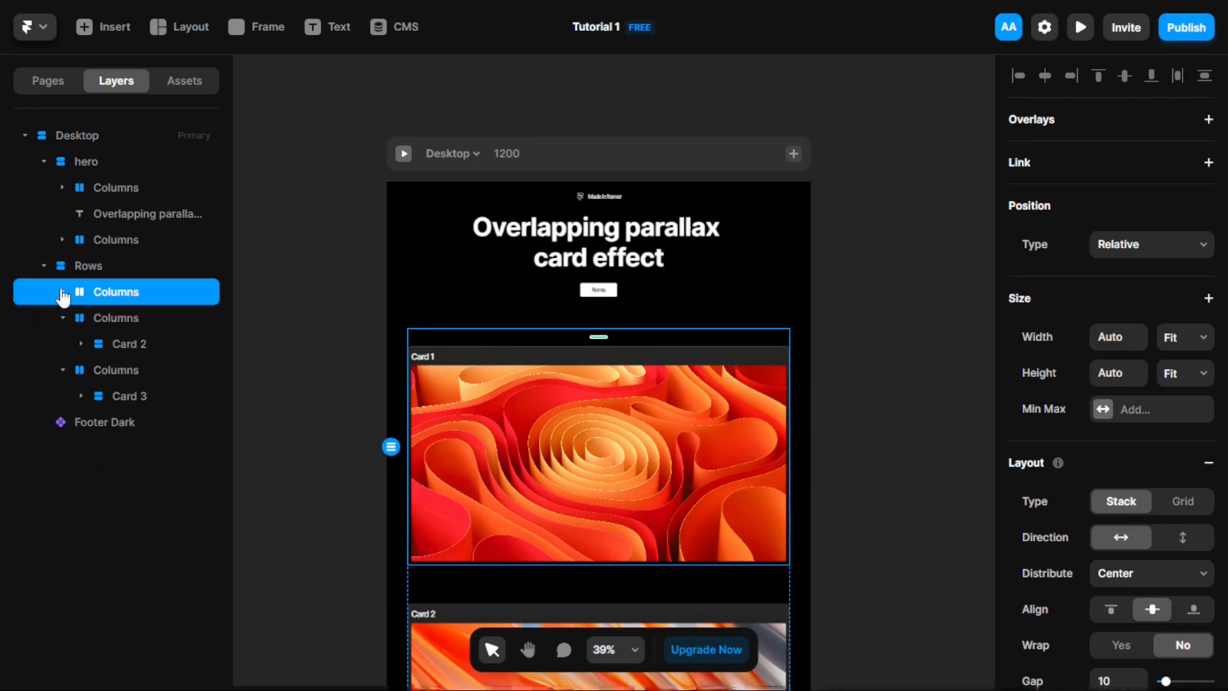
left_click(63, 318)
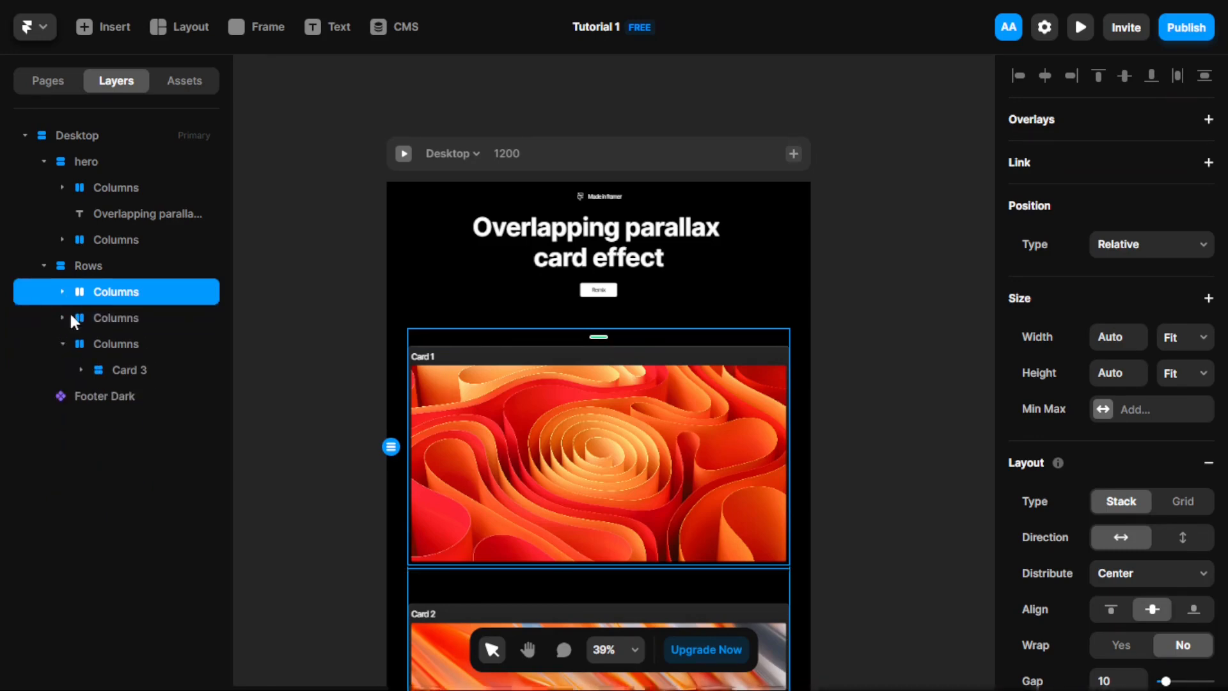
left_click(64, 345)
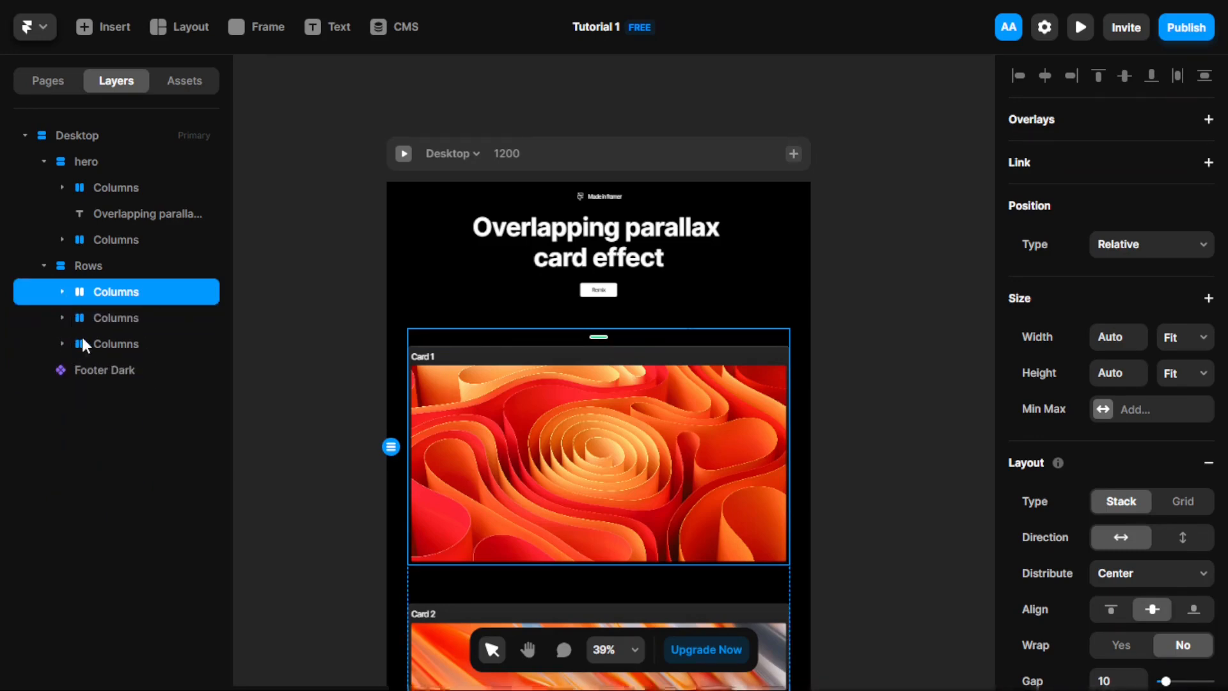
Select all three Columns containers inside Rows and set their position type to Sticky.
left_click(83, 339)
left_click(92, 318, "shift")
left_click(112, 291, "shift")
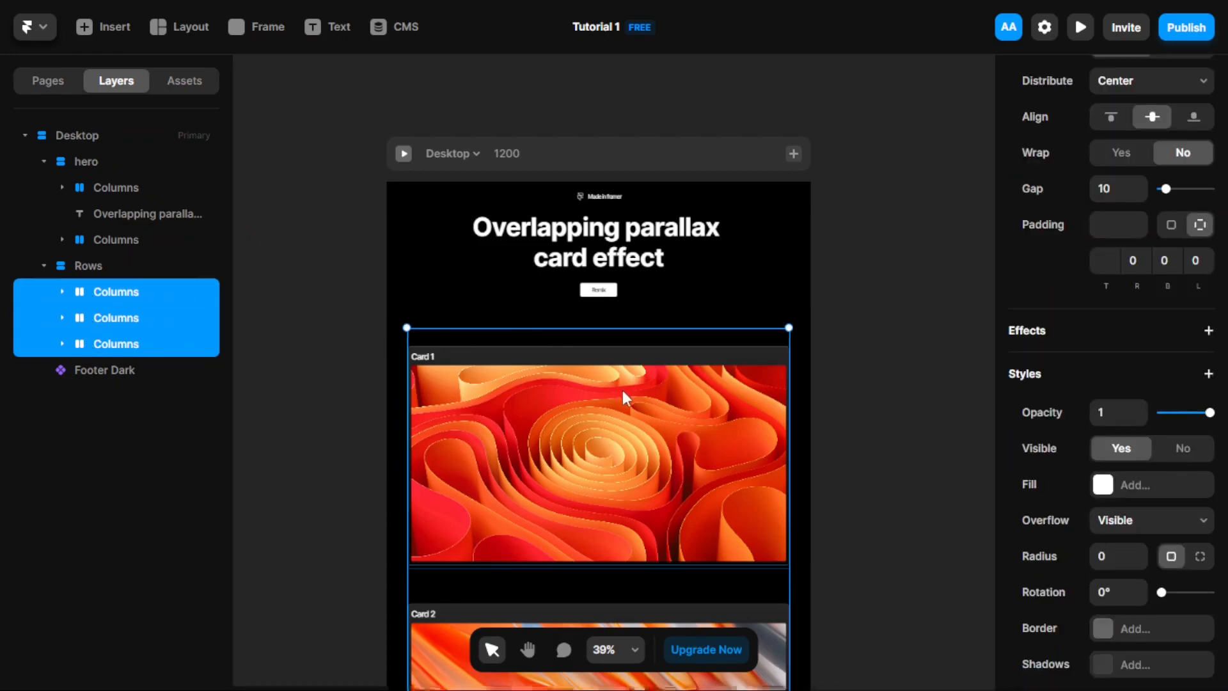
scroll(597, 388, "up", 2)
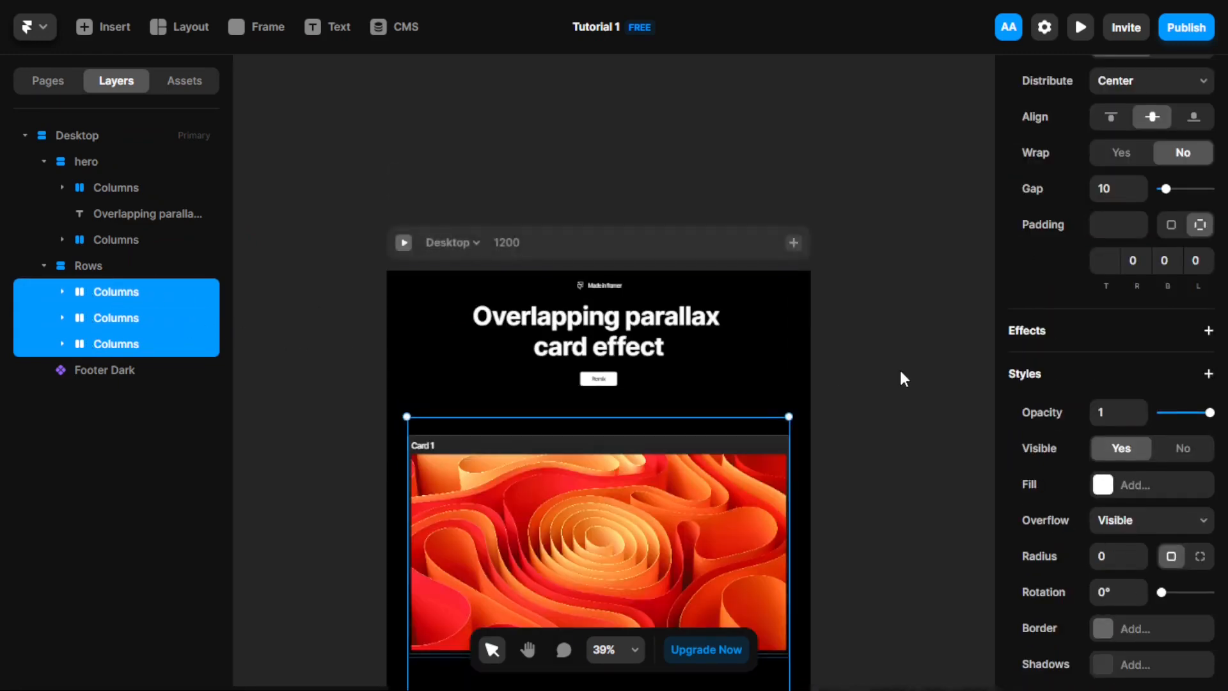
scroll(908, 370, "up", 3)
scroll(1032, 357, "up", 6)
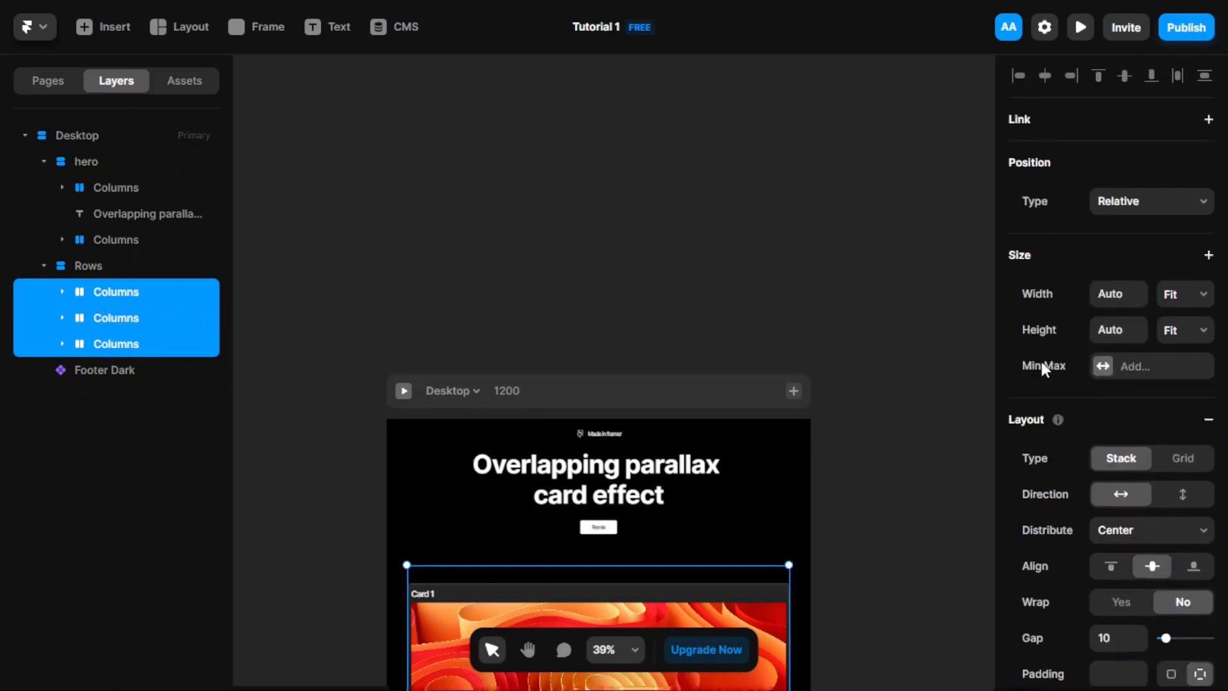
left_click(1166, 219)
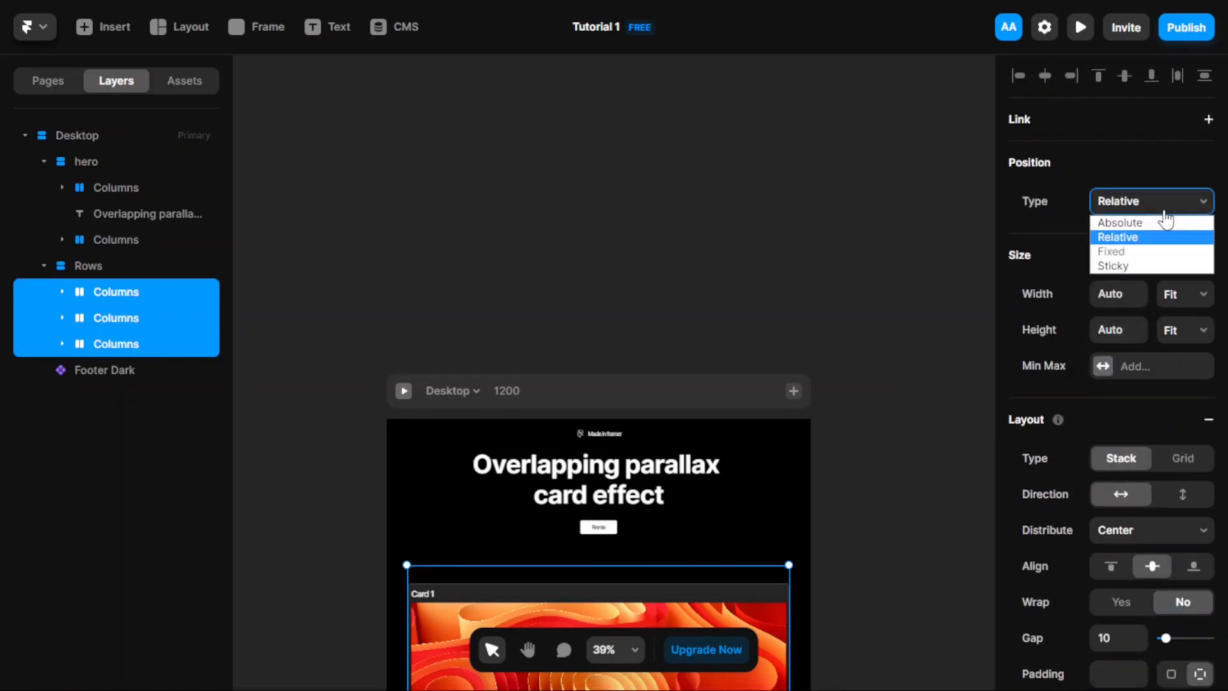
left_click(1180, 266)
Preview the Desktop page and scroll to the footer and back to check how the sticky cards overlap.
scroll(807, 400, "down", 3)
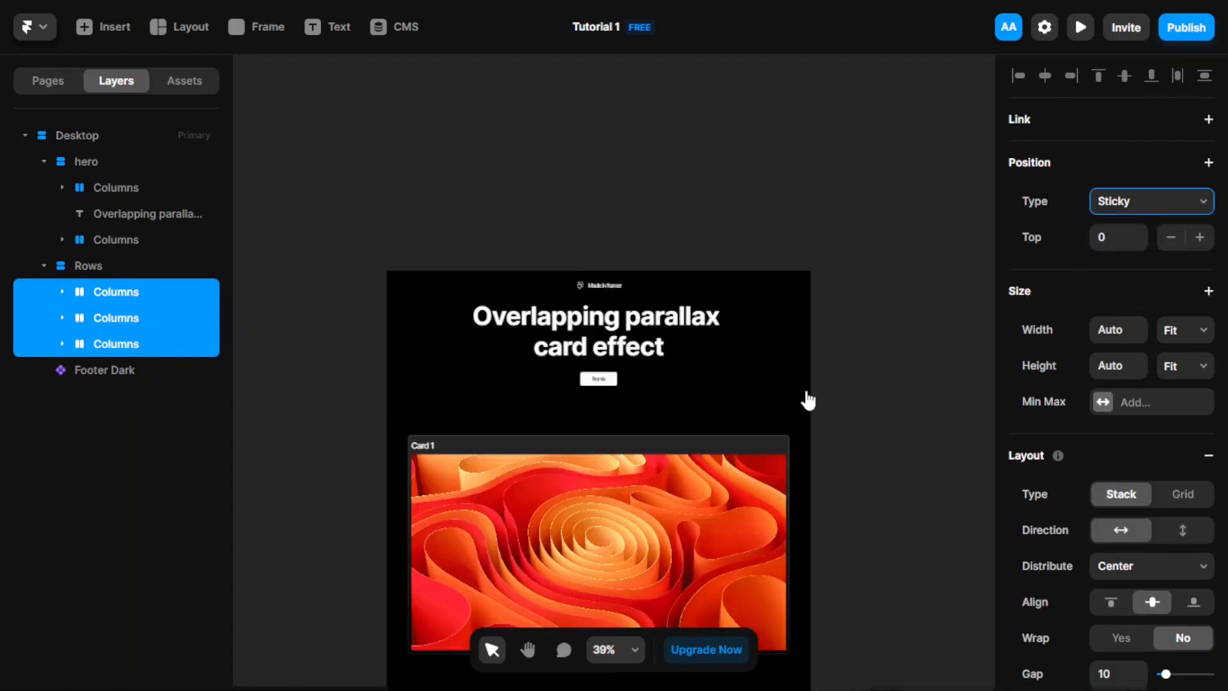
scroll(682, 364, "down", 3)
scroll(678, 359, "down", 3)
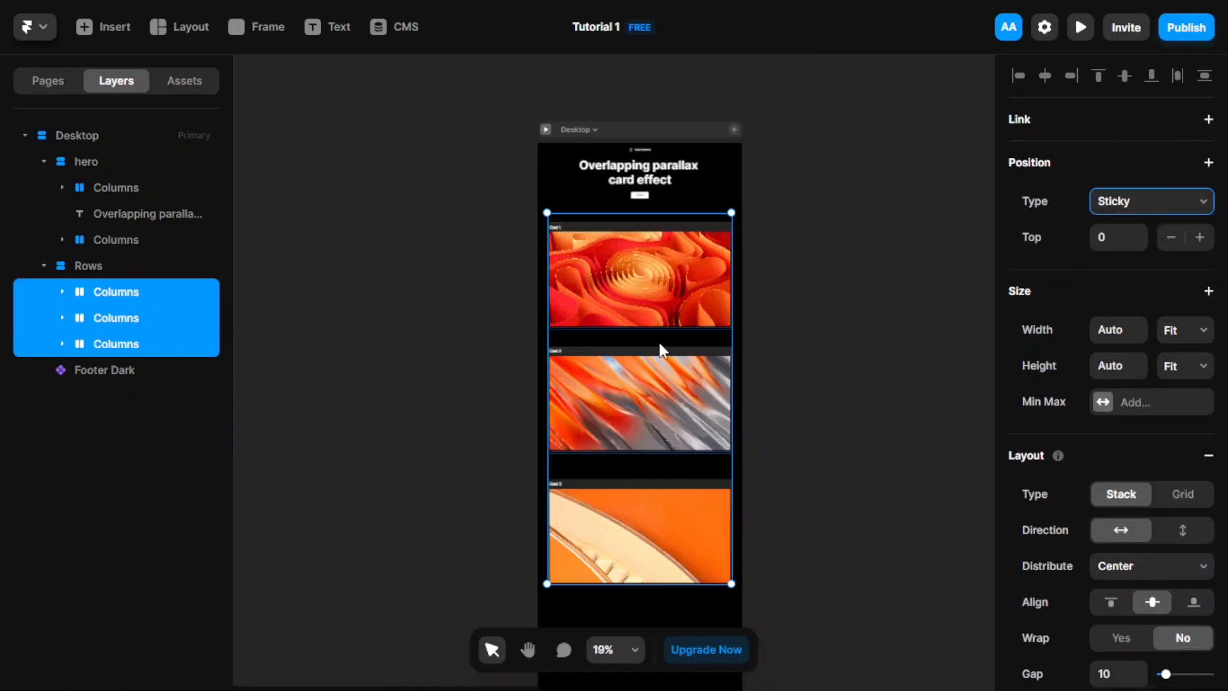
scroll(659, 343, "up", 1)
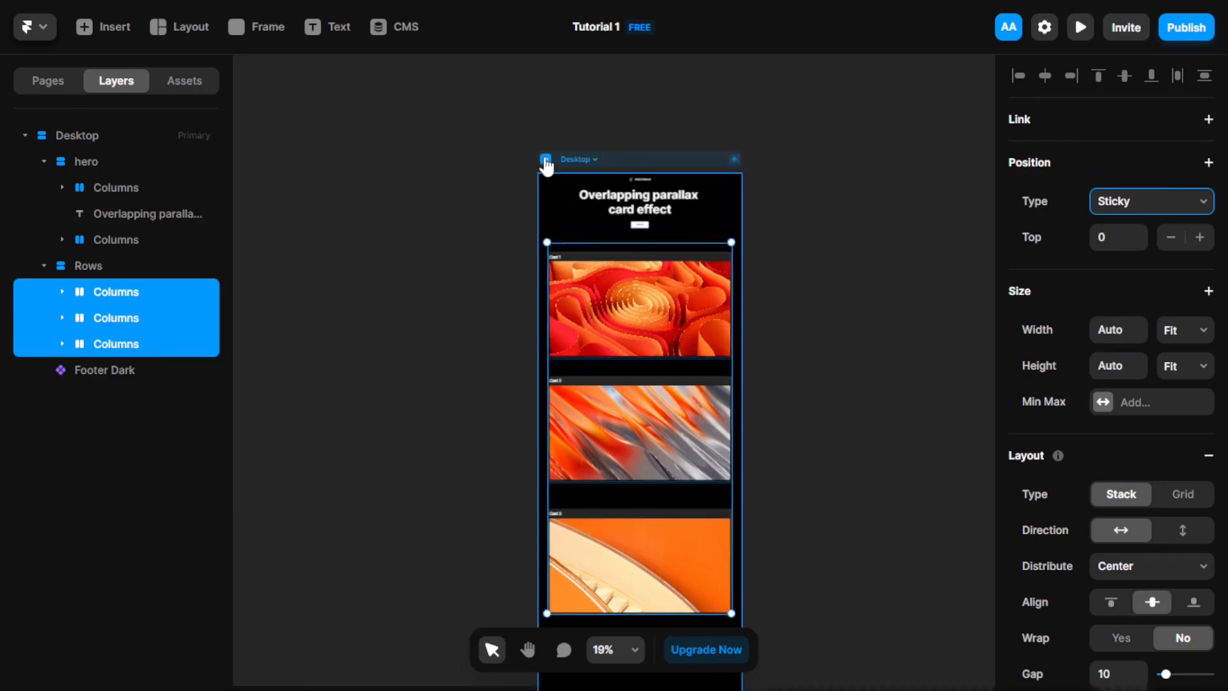
left_click(545, 159)
scroll(694, 307, "down", 8)
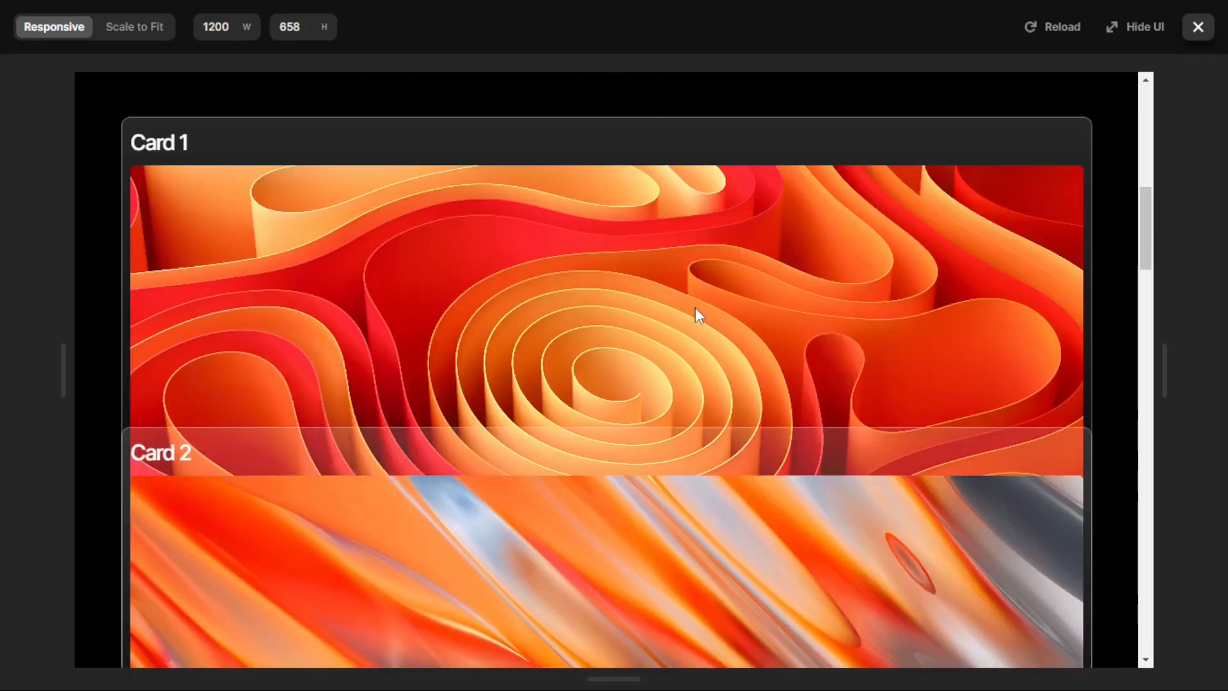
scroll(696, 308, "down", 10)
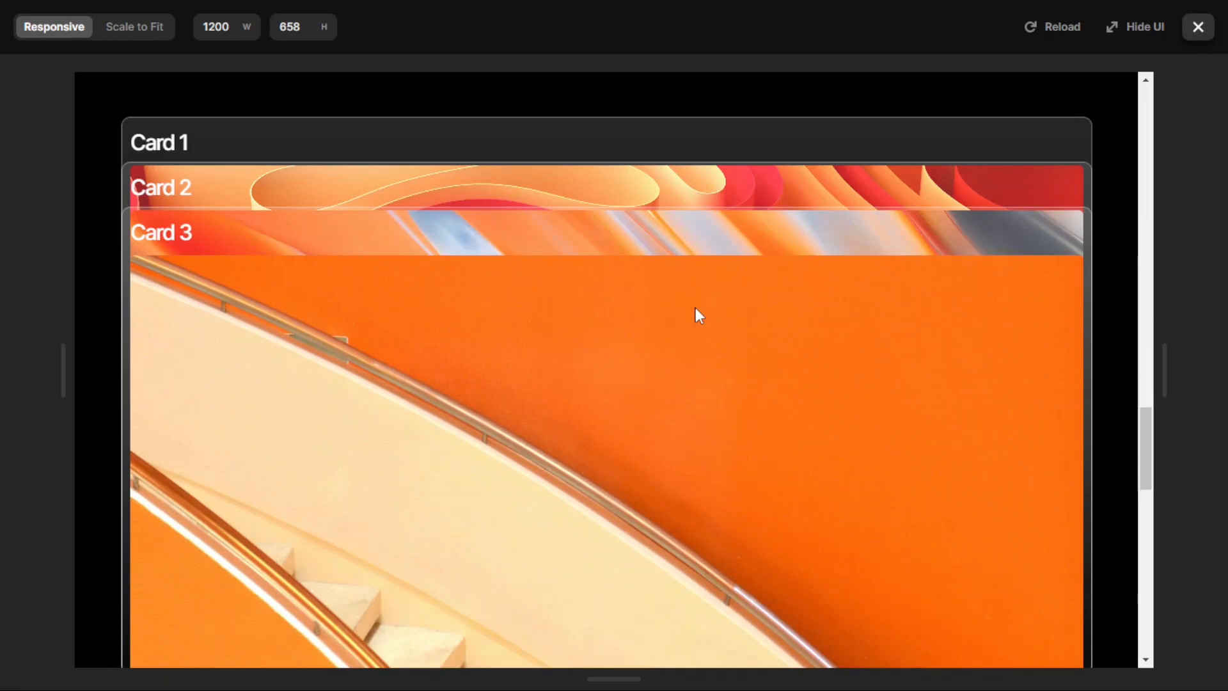
scroll(695, 308, "down", 10)
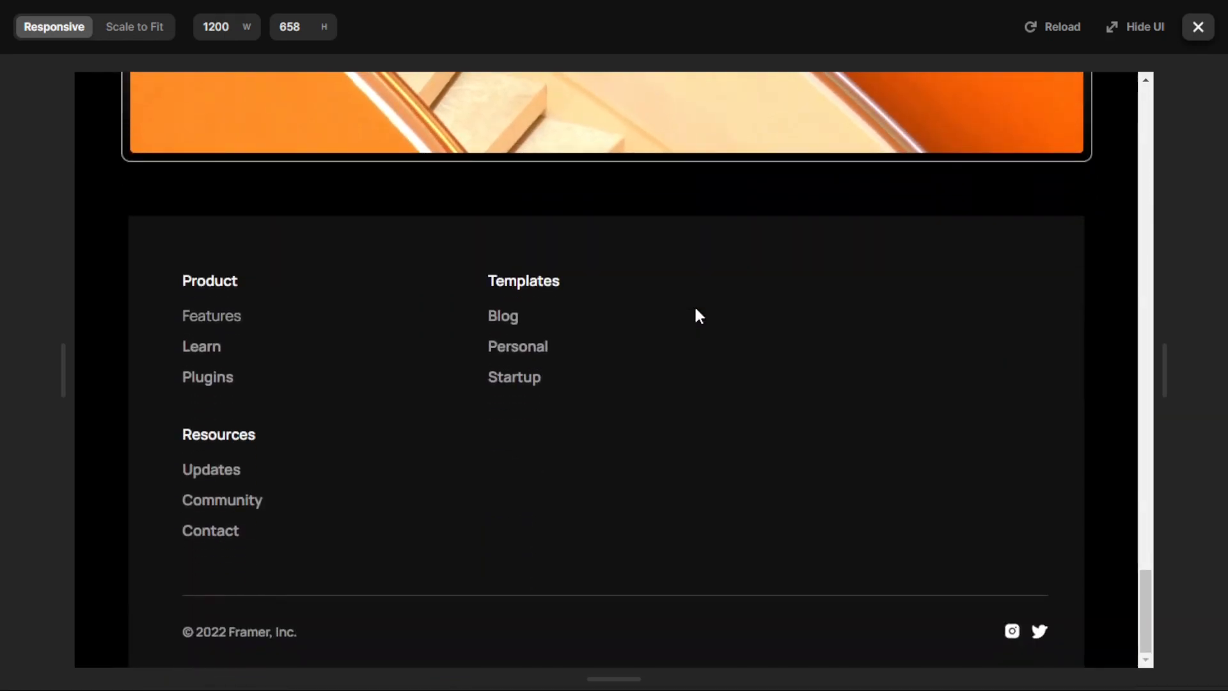
scroll(697, 313, "up", 10)
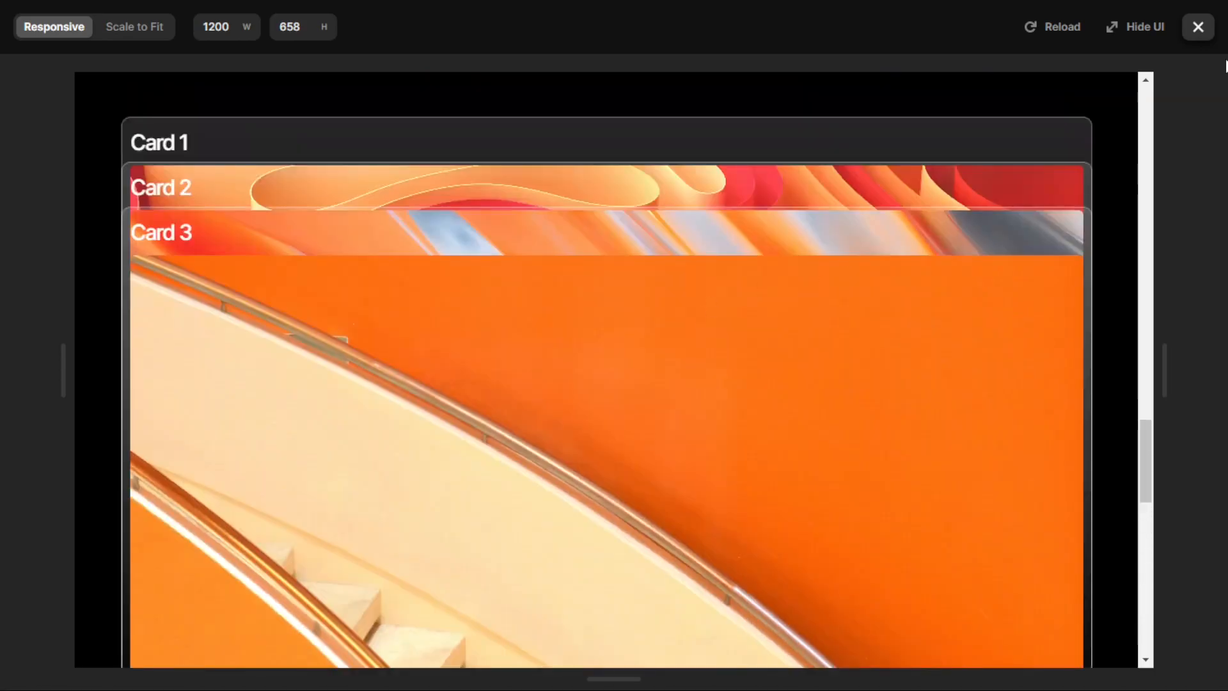
left_click(1198, 27)
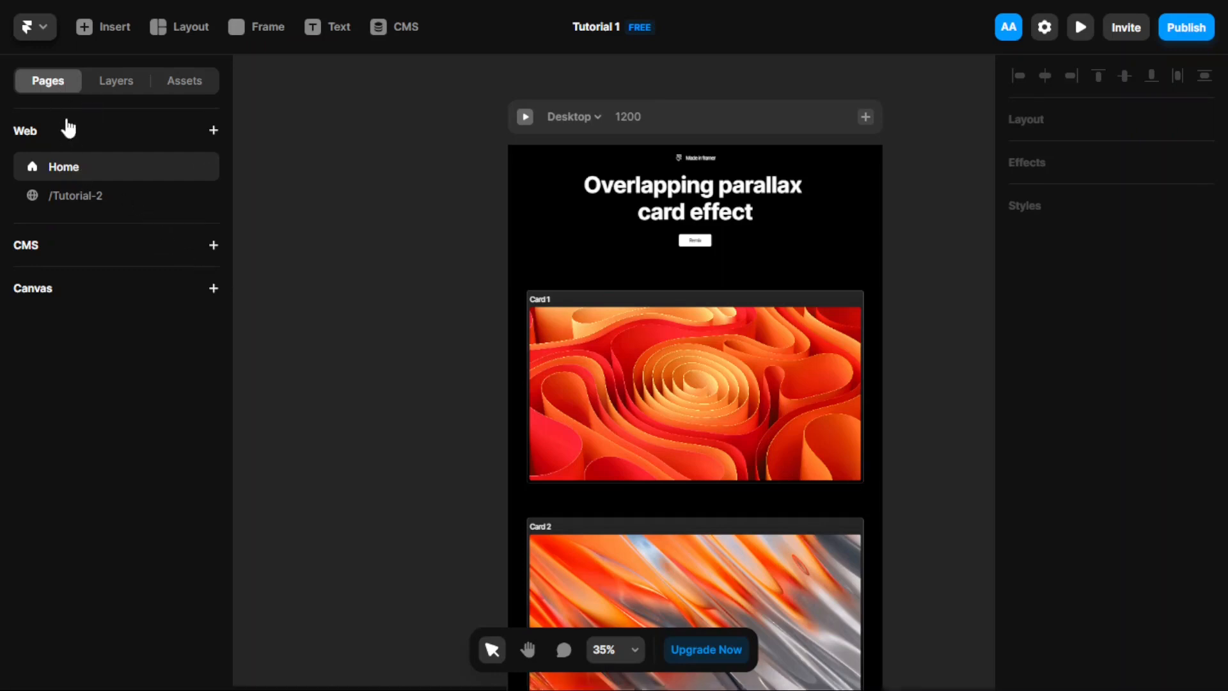
Open the /Tutorial-2 page, examine its Sticky Scroll layout down to the contact form and footer, and select the Section holding the tweets.
left_click(80, 196)
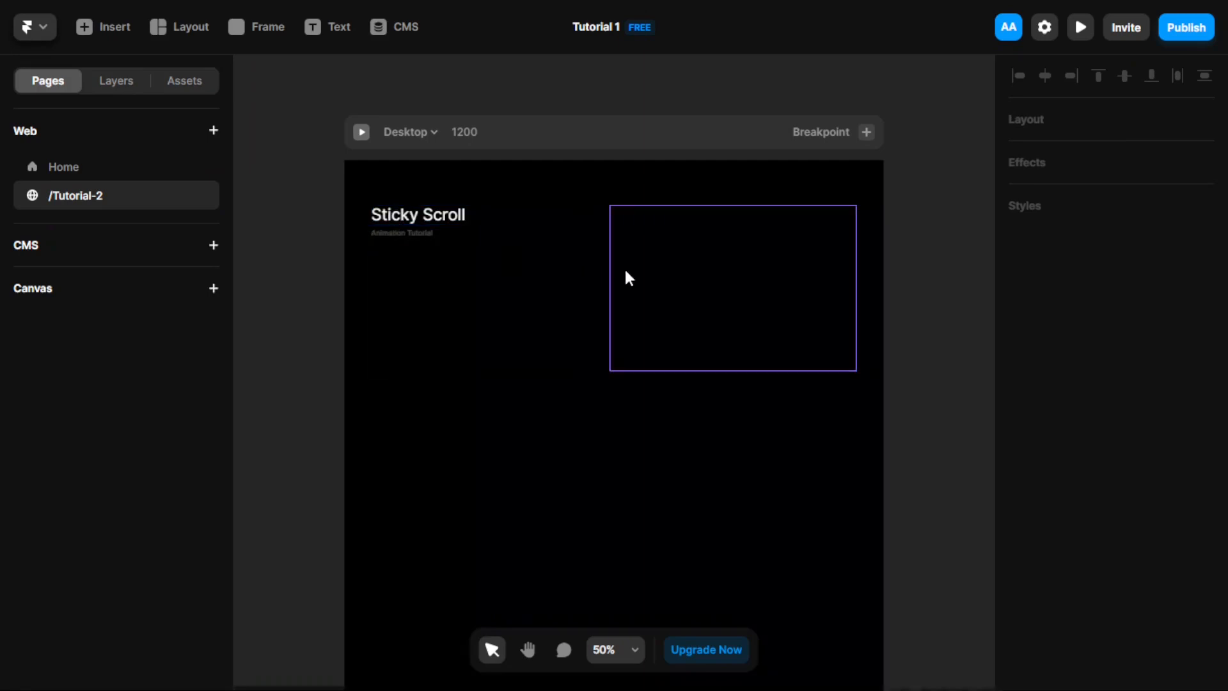
scroll(850, 227, "down", 1)
scroll(731, 220, "down", 1)
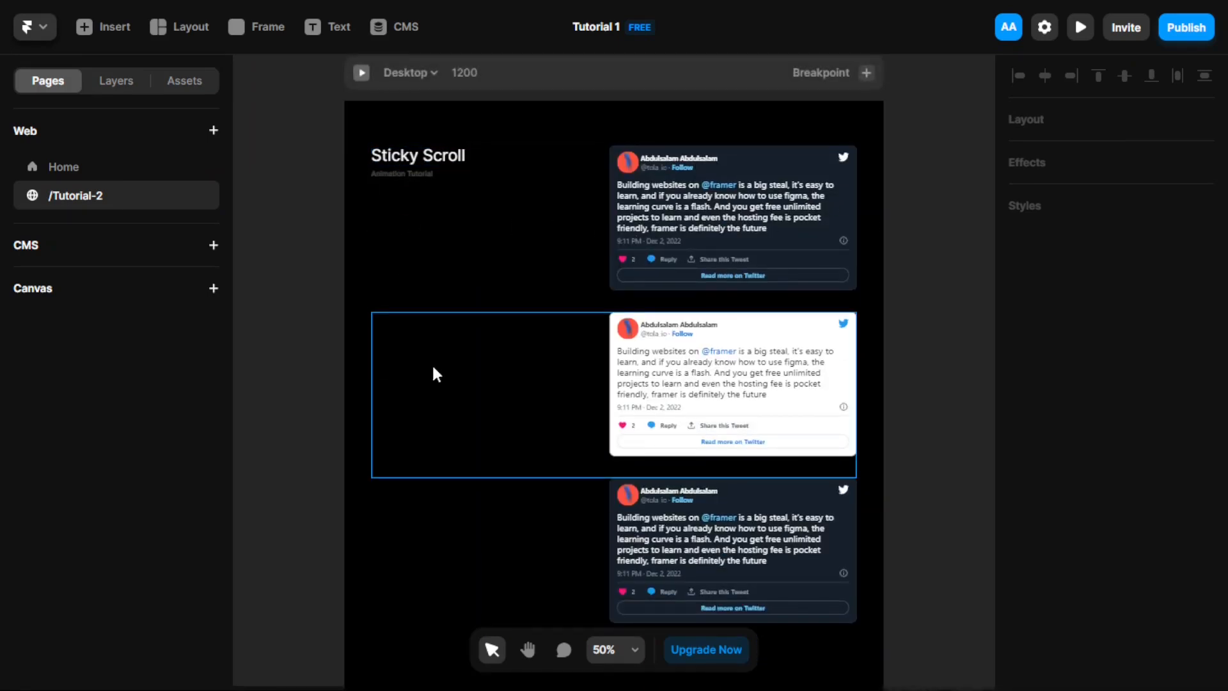
scroll(498, 397, "down", 3)
scroll(560, 448, "down", 6)
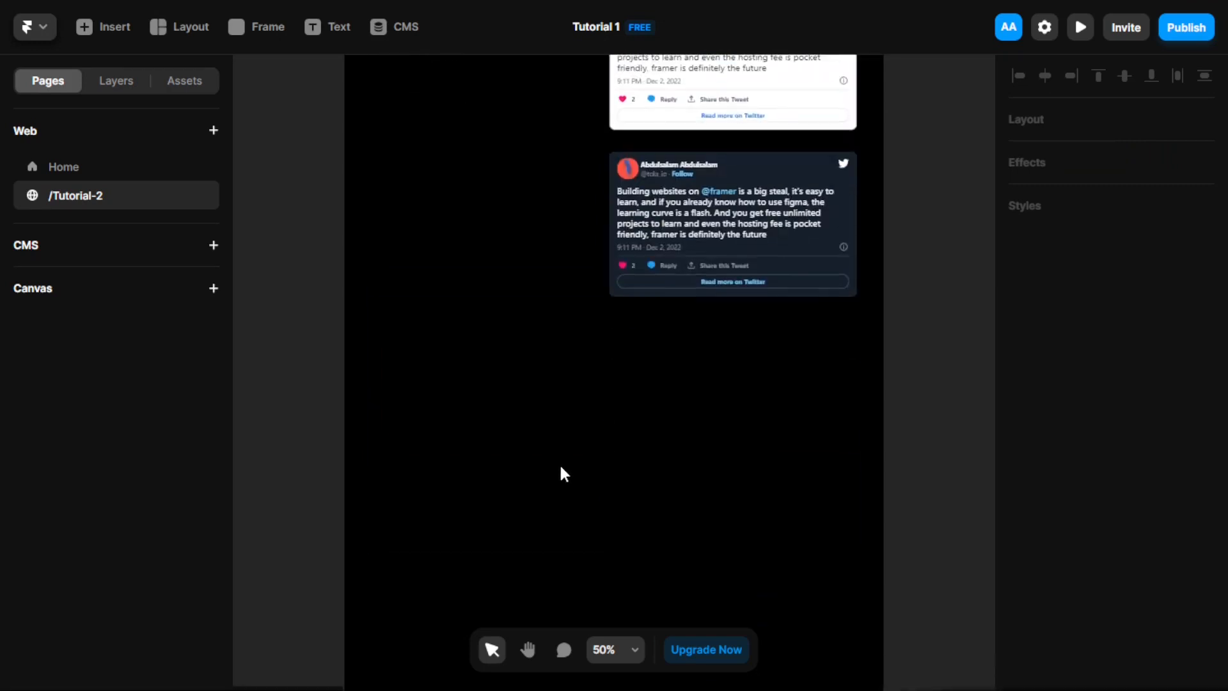
scroll(578, 457, "down", 3)
scroll(578, 457, "down", 6)
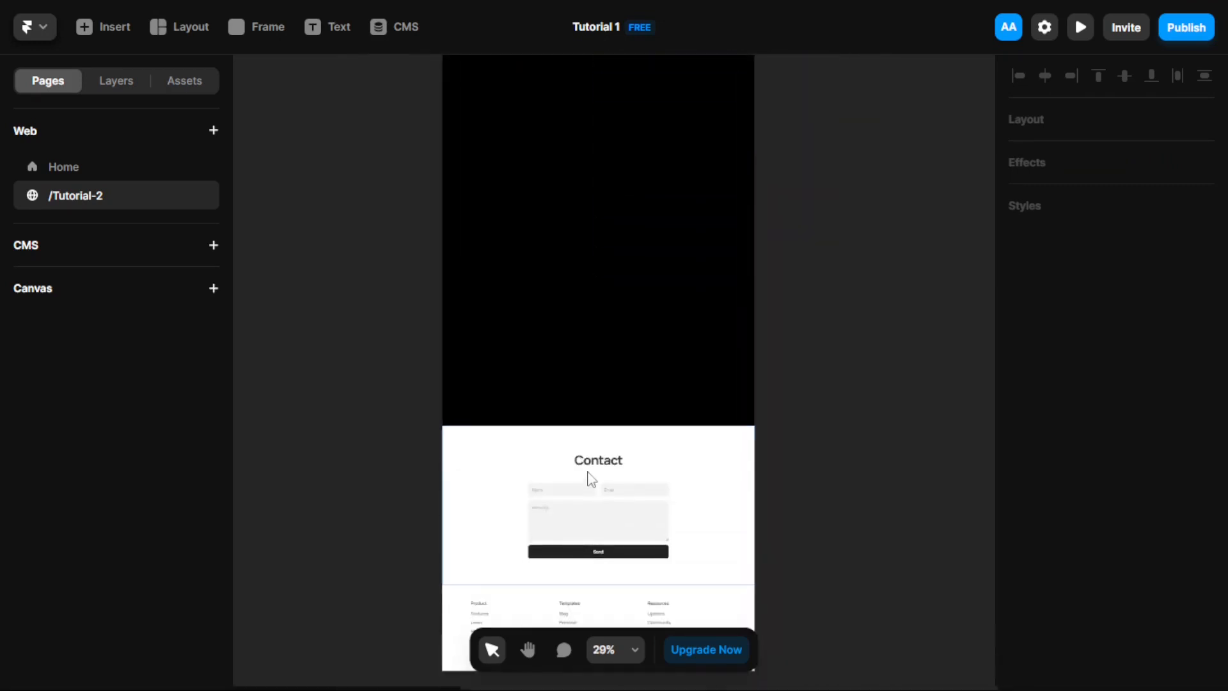
scroll(543, 550, "down", 2)
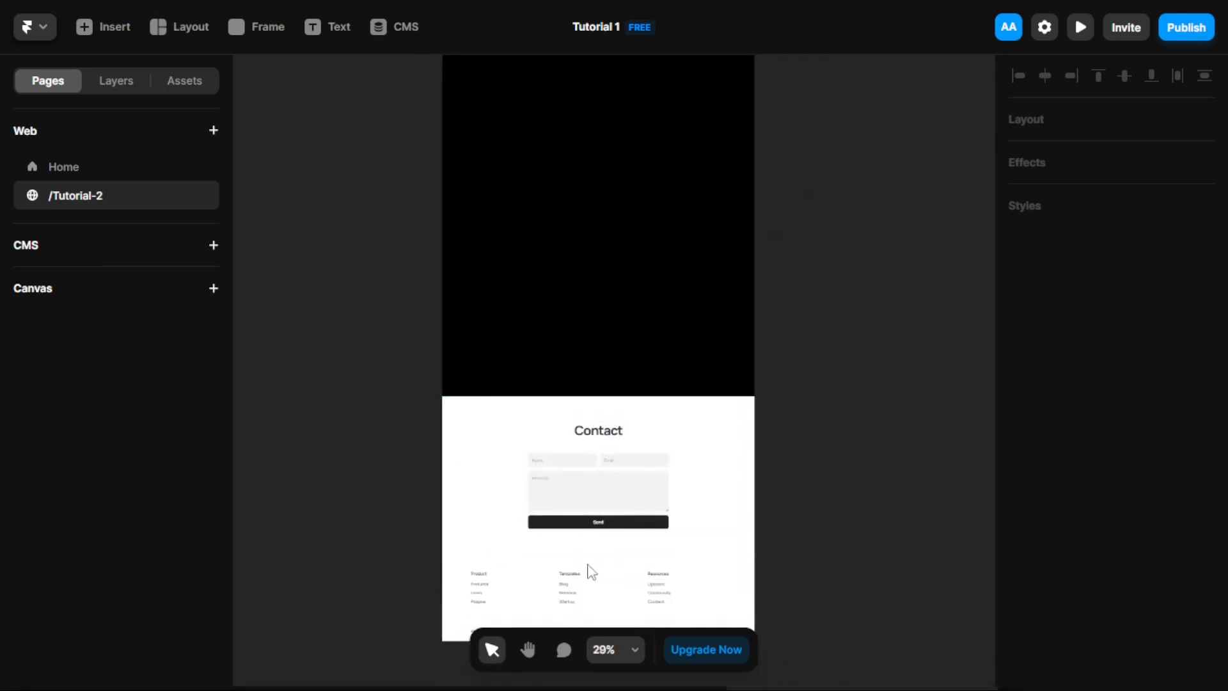
scroll(575, 563, "up", 2)
scroll(566, 342, "up", 3)
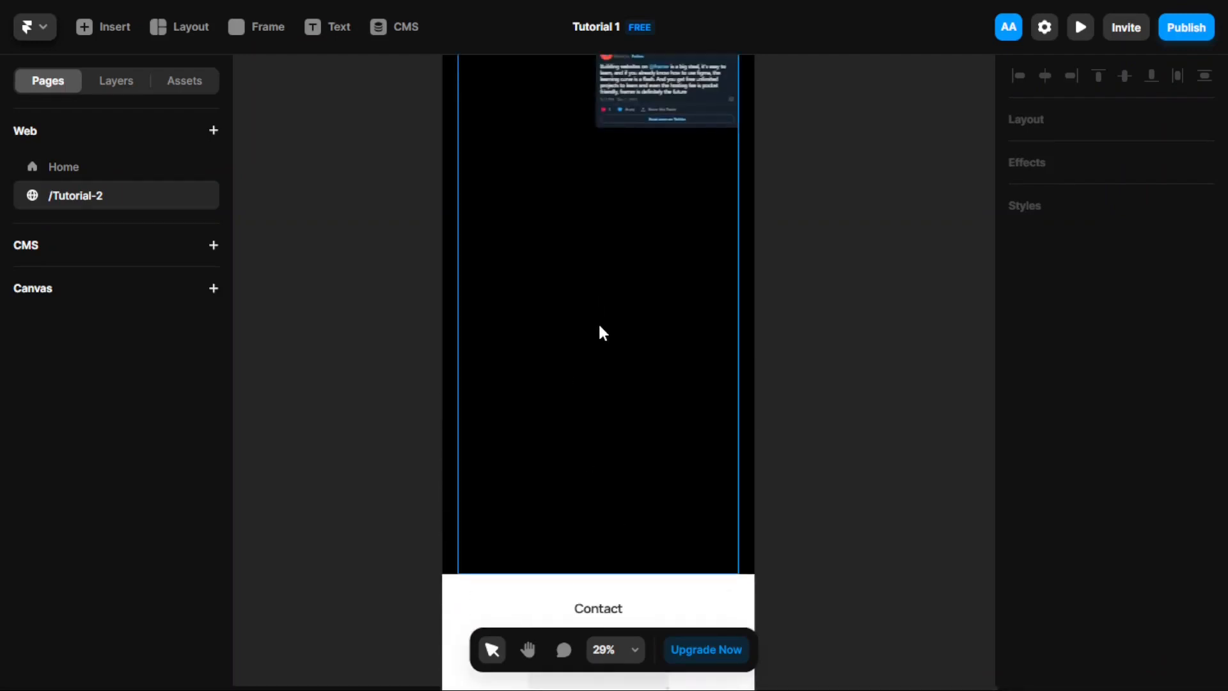
scroll(598, 330, "up", 5)
left_click(449, 238)
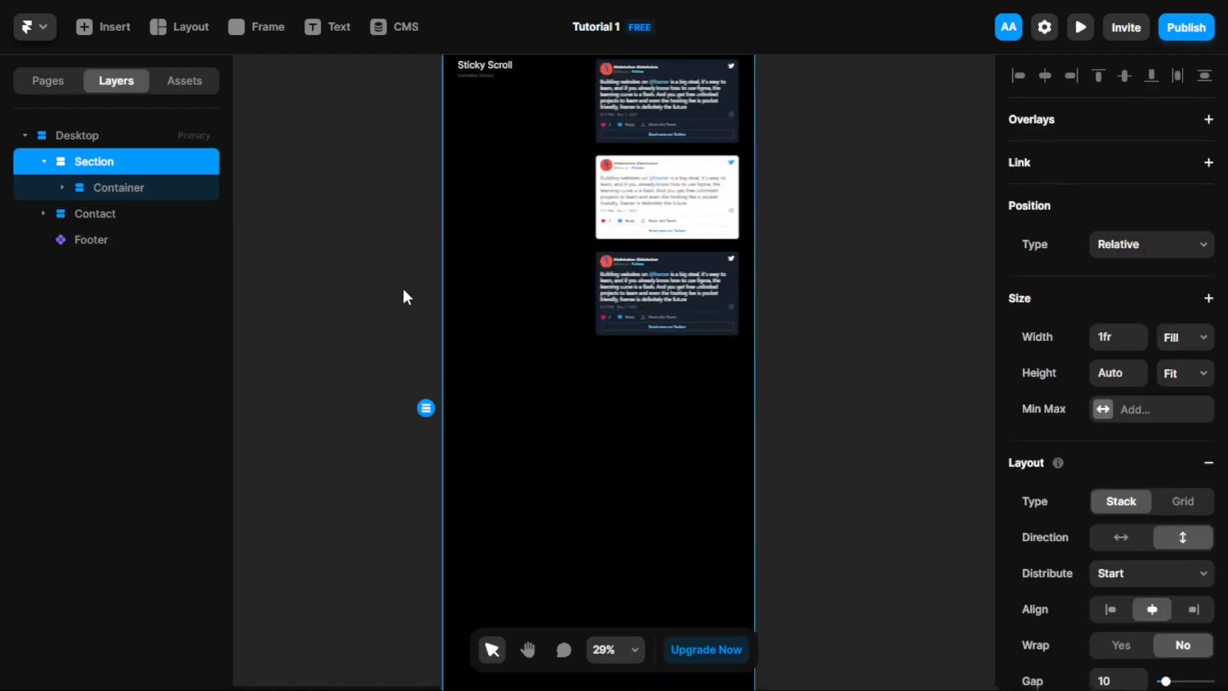
Examine how the Container in Section is built, including the Content and Card 1 layers nested in Card 1 & Content.
scroll(518, 307, "up", 4)
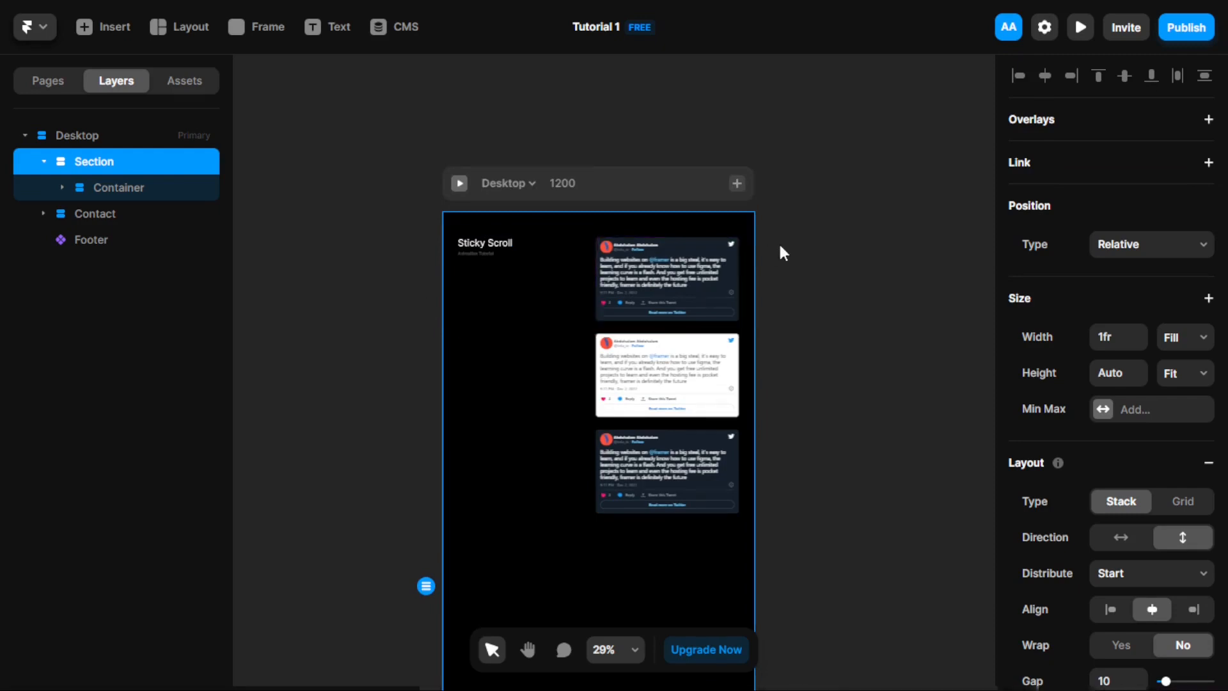
left_click(128, 185)
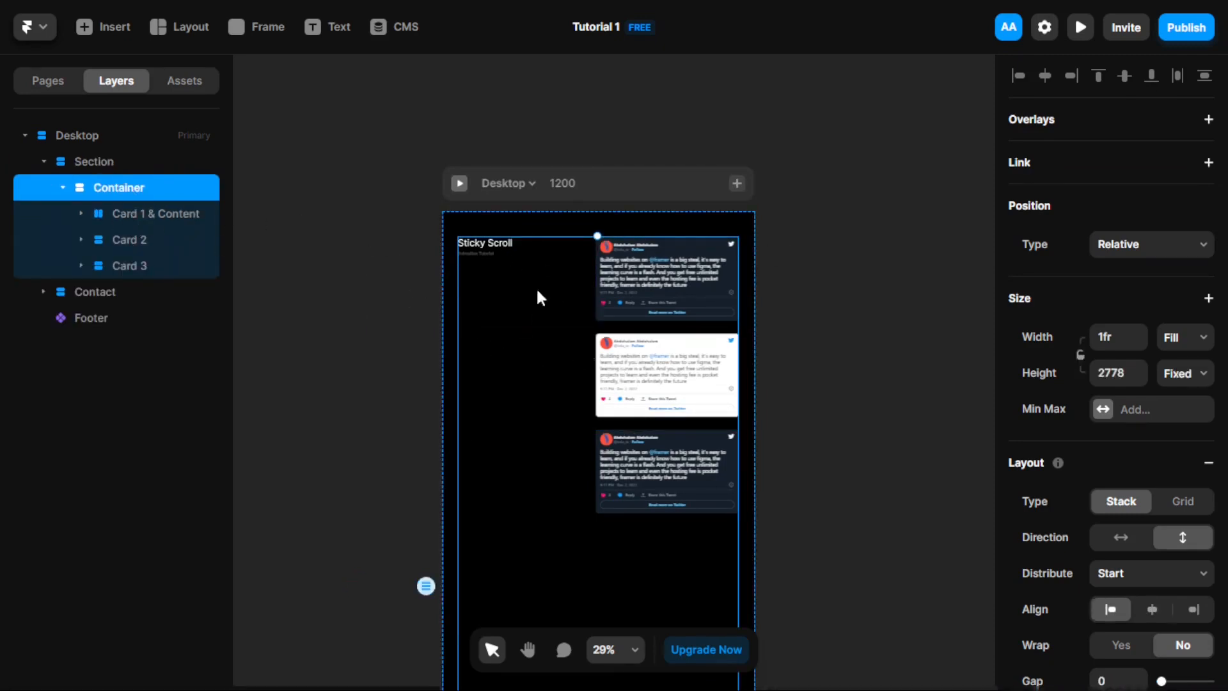
left_click(134, 216)
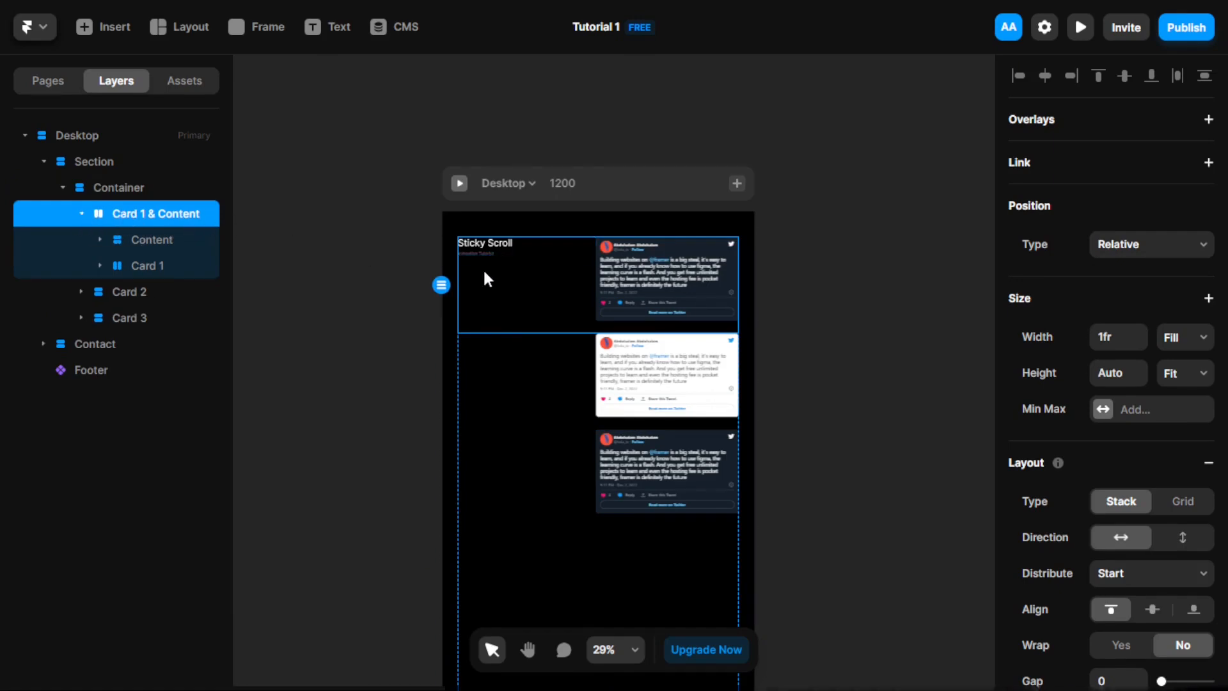
scroll(620, 313, "up", 5)
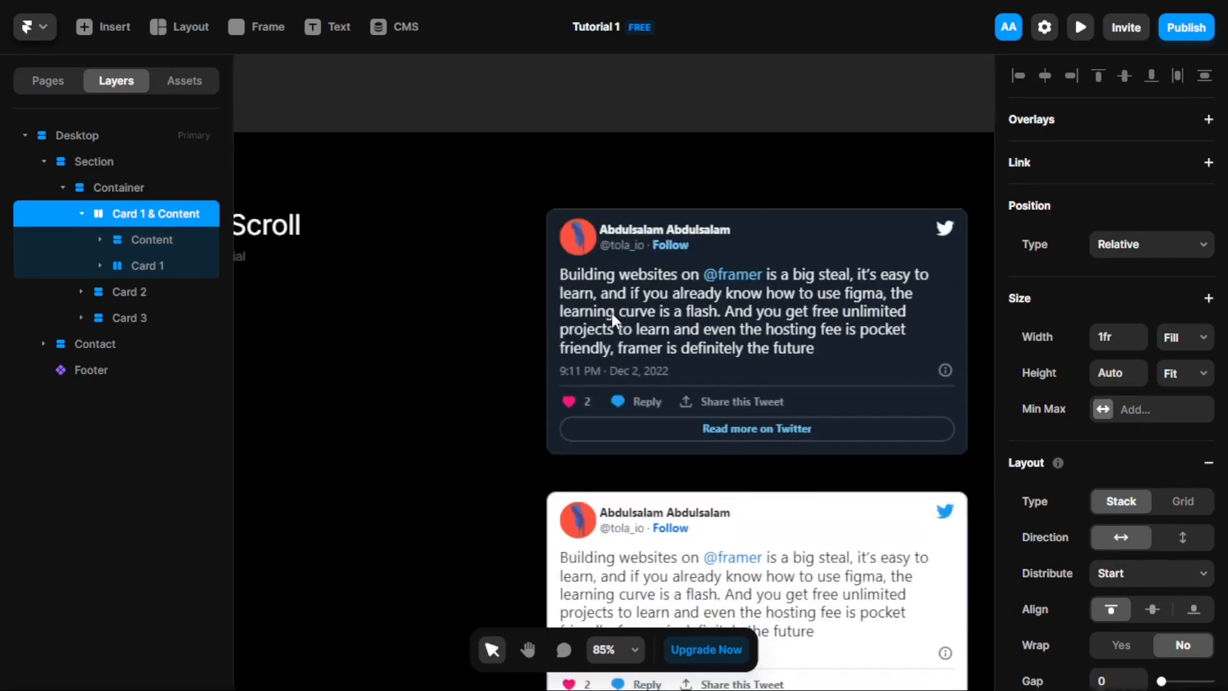
scroll(611, 313, "down", 3)
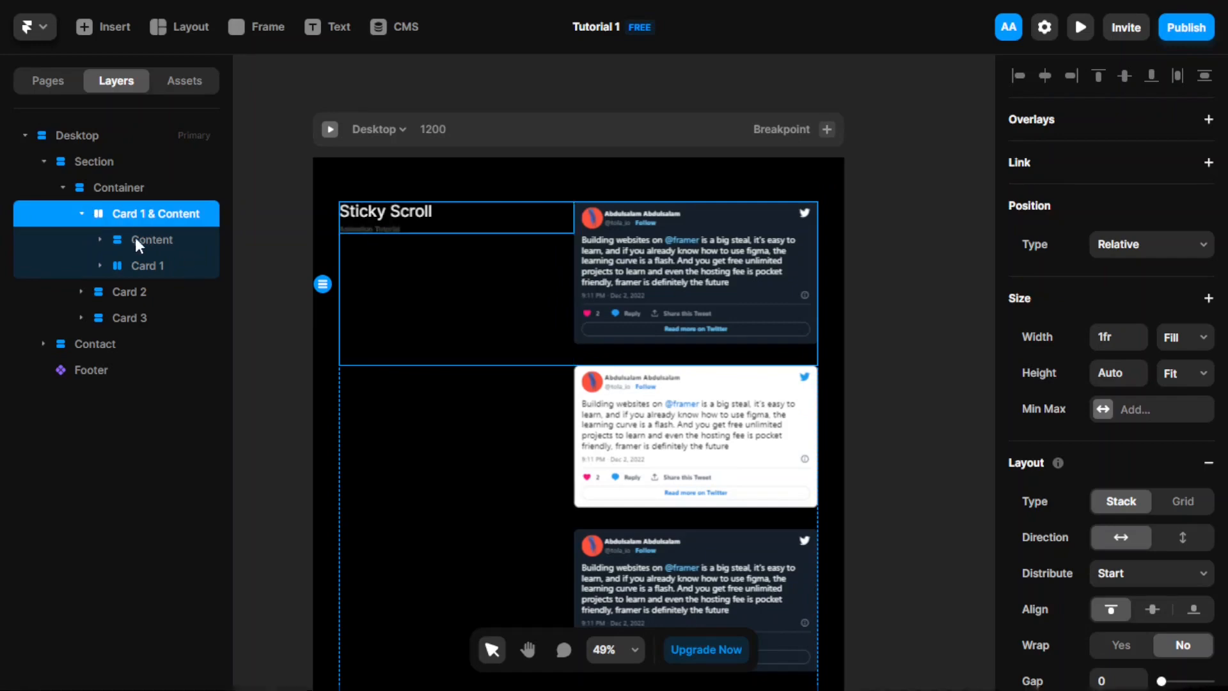
left_click(84, 214)
left_click(108, 240)
left_click(82, 240)
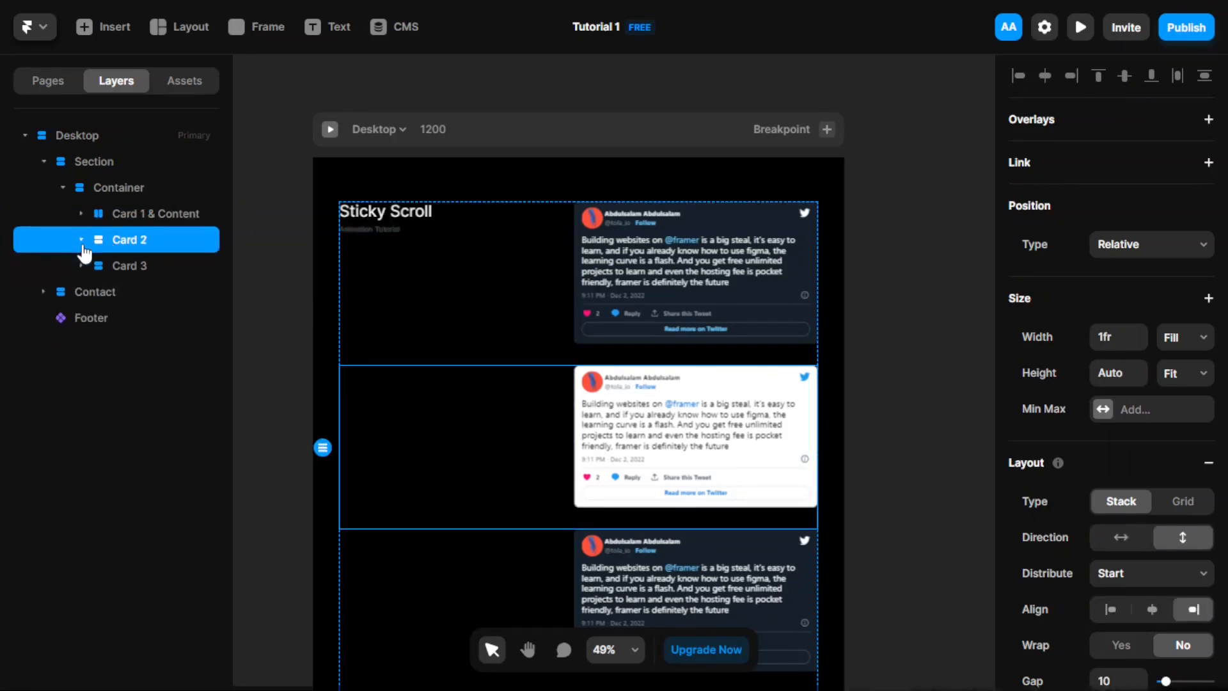
Inspect the Card 1 & Content, Card 2 and Card 3 stacks one by one and compare their areas on the canvas.
scroll(710, 289, "down", 2)
scroll(741, 287, "down", 2)
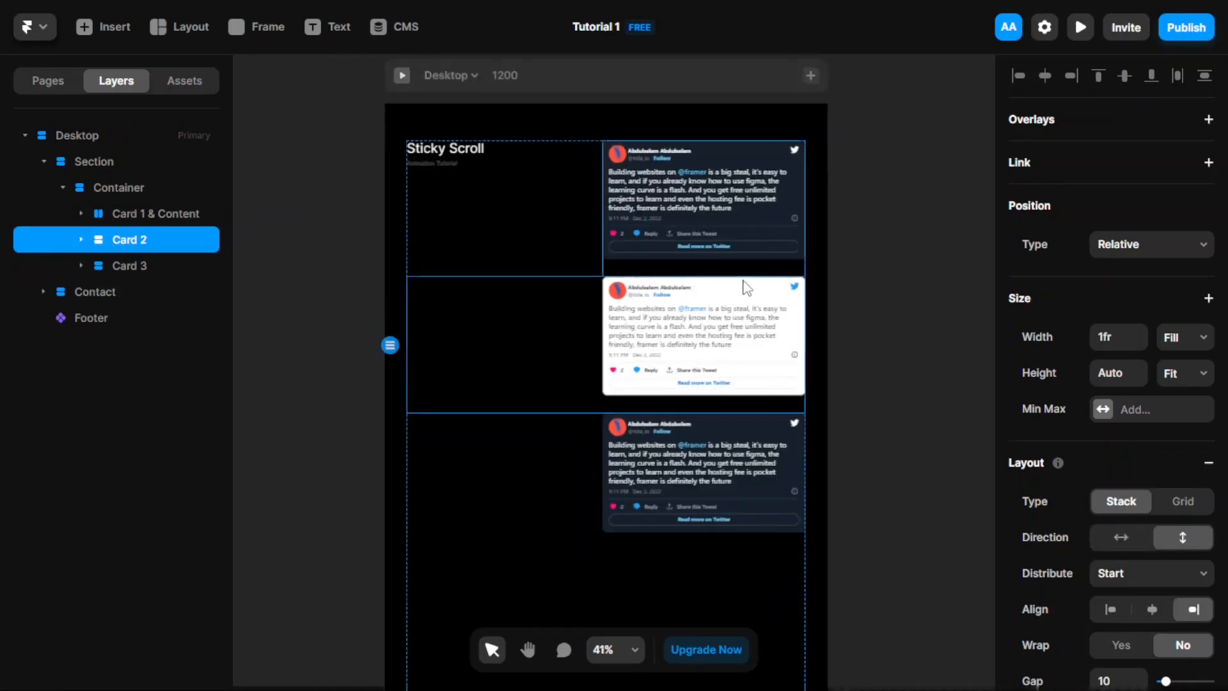
scroll(739, 296, "up", 2)
scroll(639, 334, "up", 1)
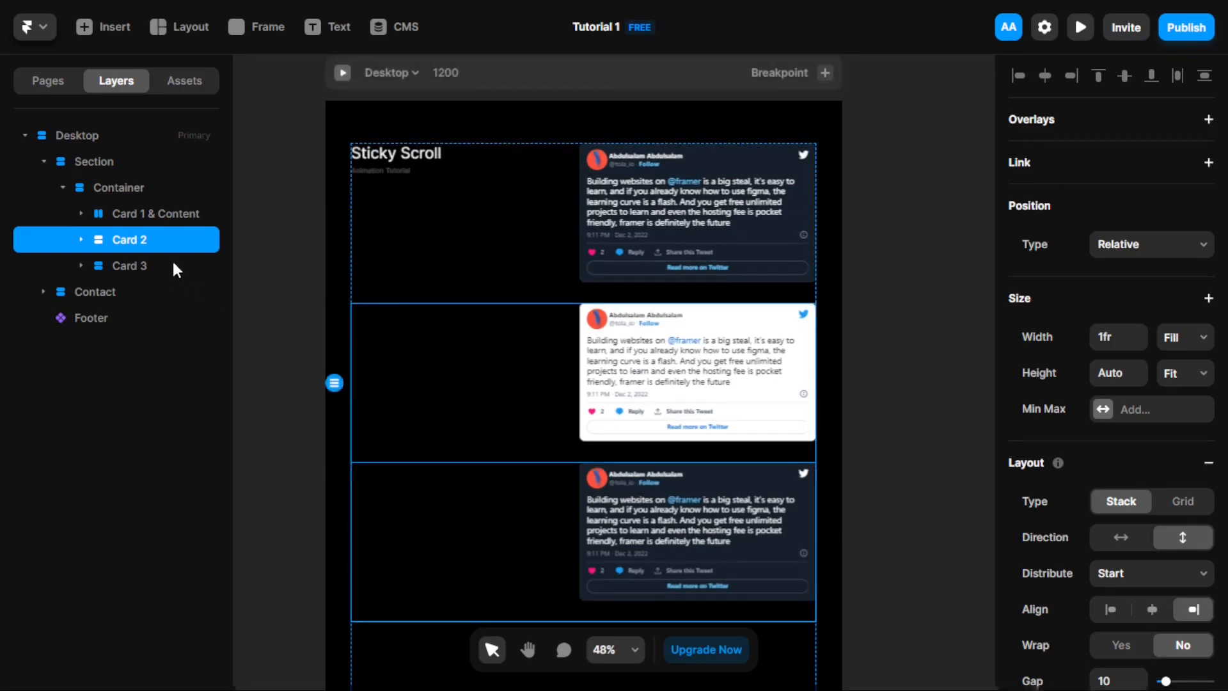
left_click(127, 218)
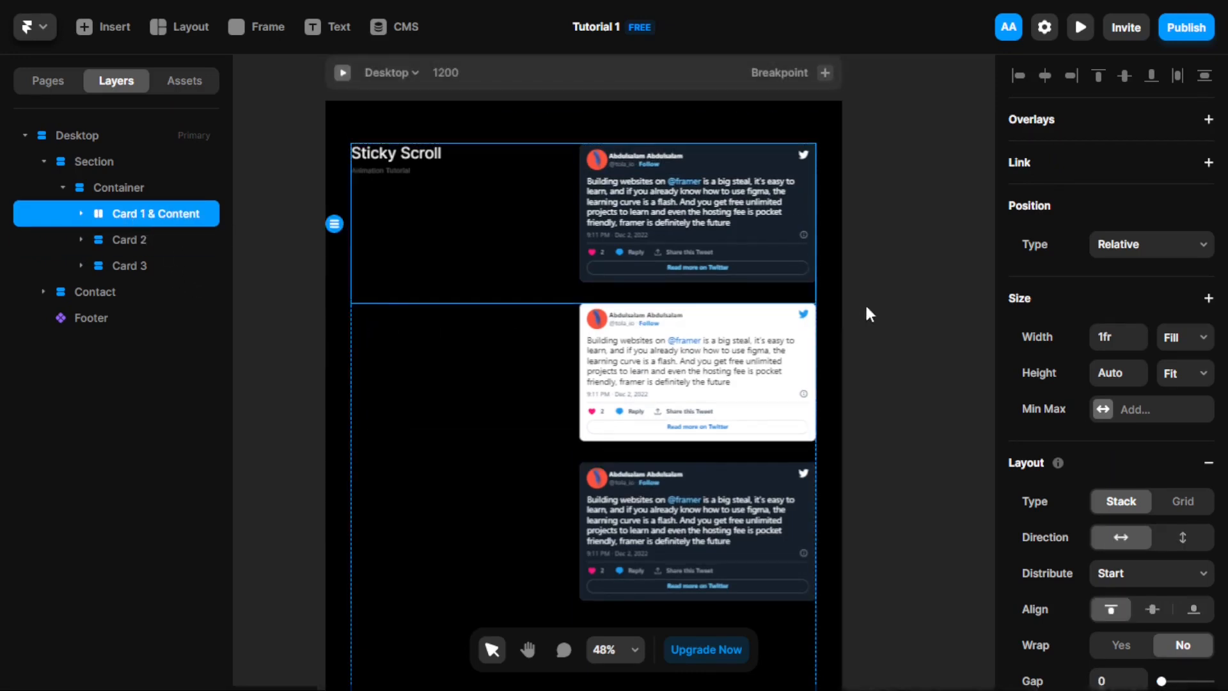
left_click(139, 243)
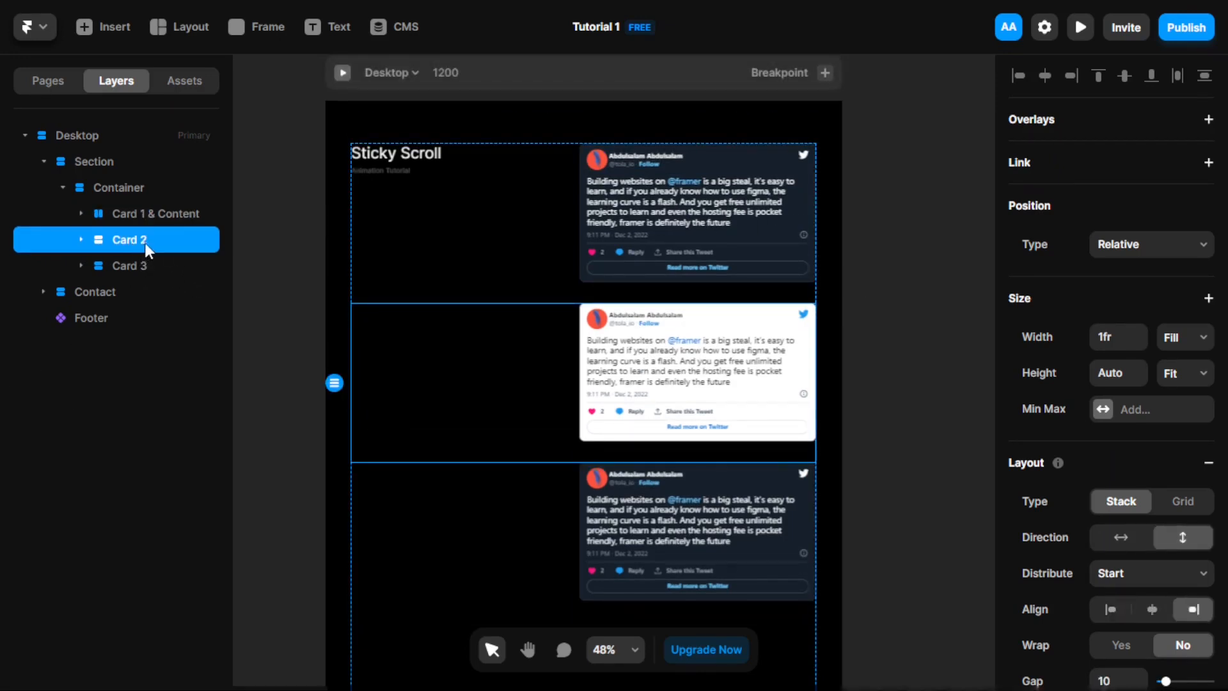
left_click(174, 265)
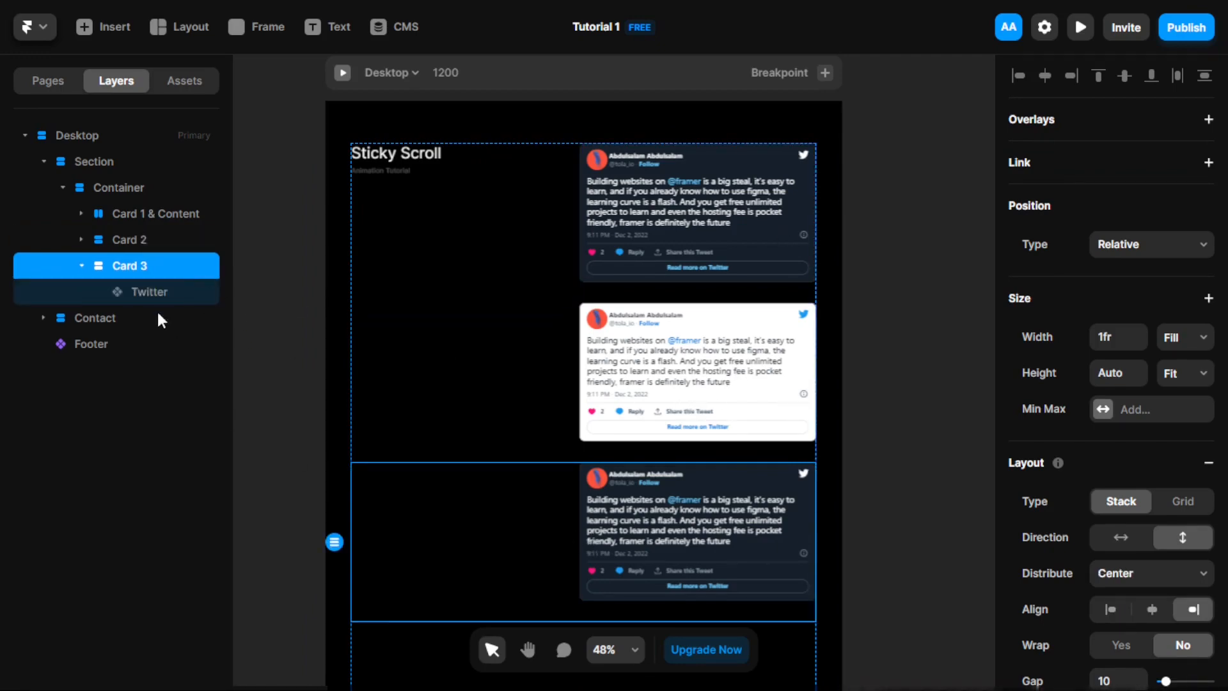
left_click(82, 266)
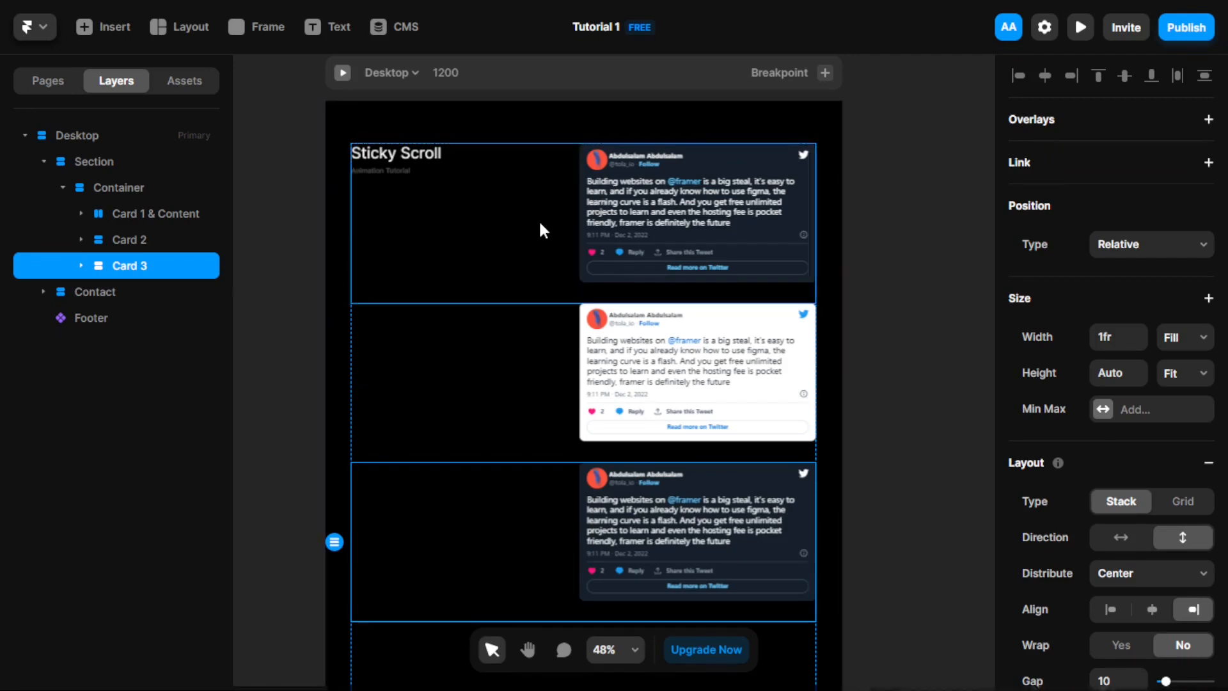
Select Card 1 & Content, Card 2 and Card 3 together and set their position type to Sticky.
left_click(139, 216)
left_click(144, 237, "shift")
left_click(136, 266, "shift")
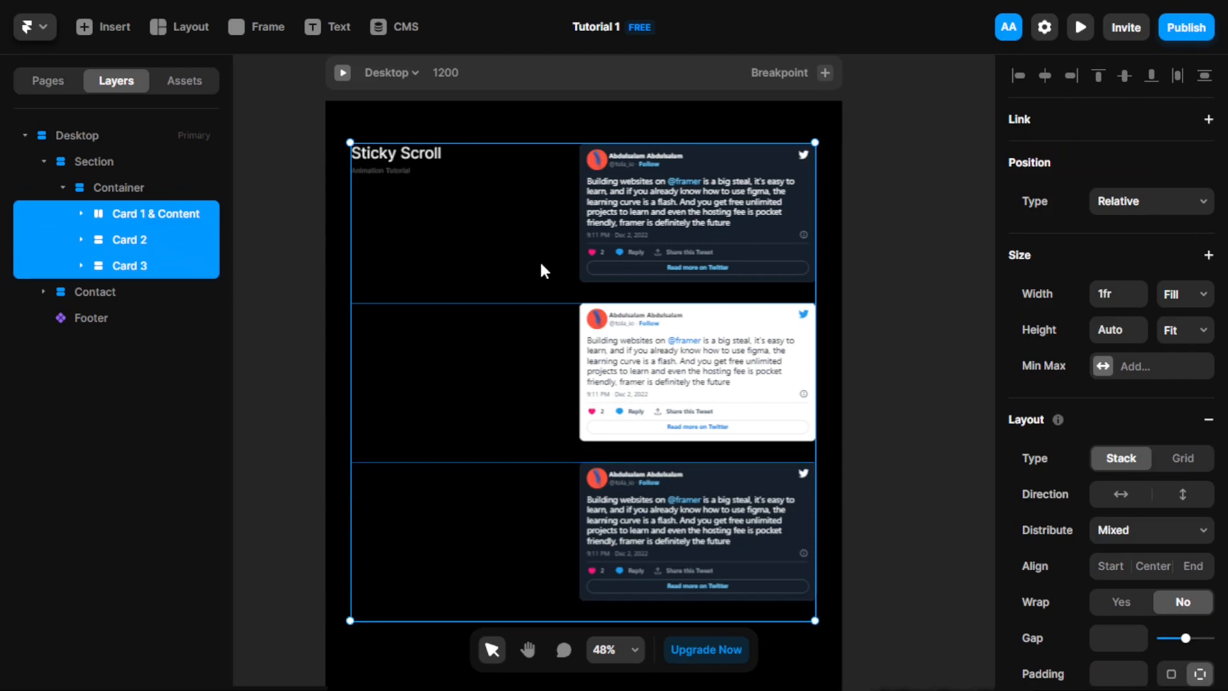
left_click(1149, 203)
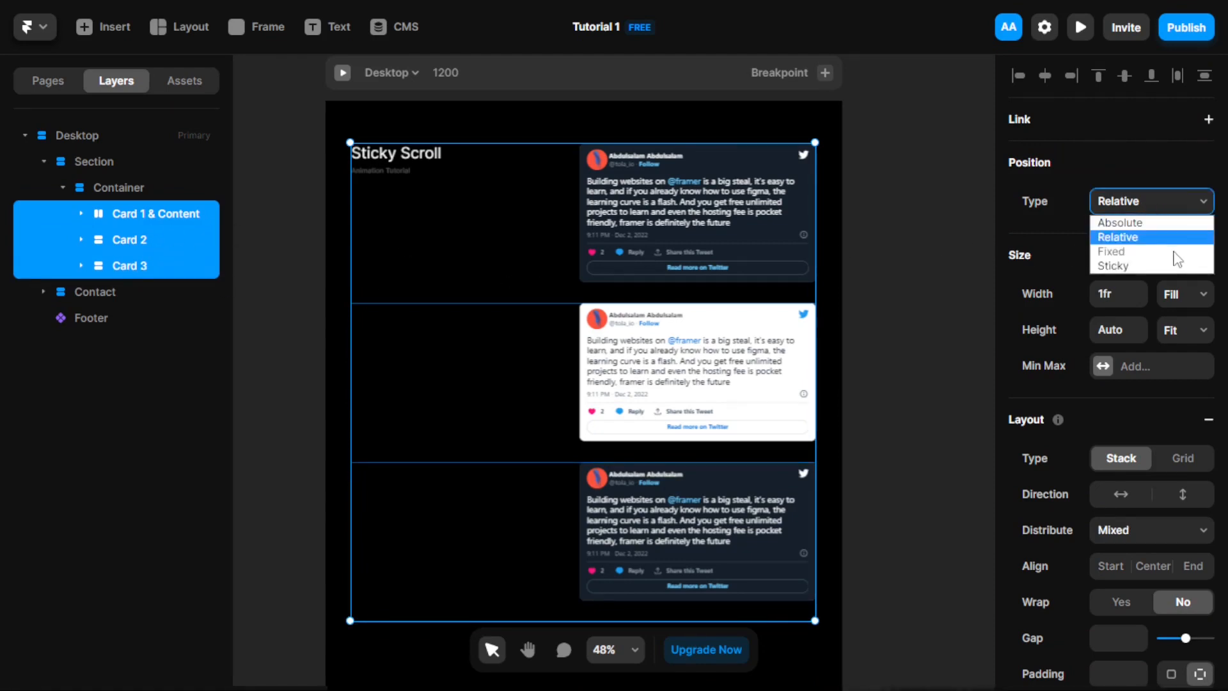
left_click(1171, 260)
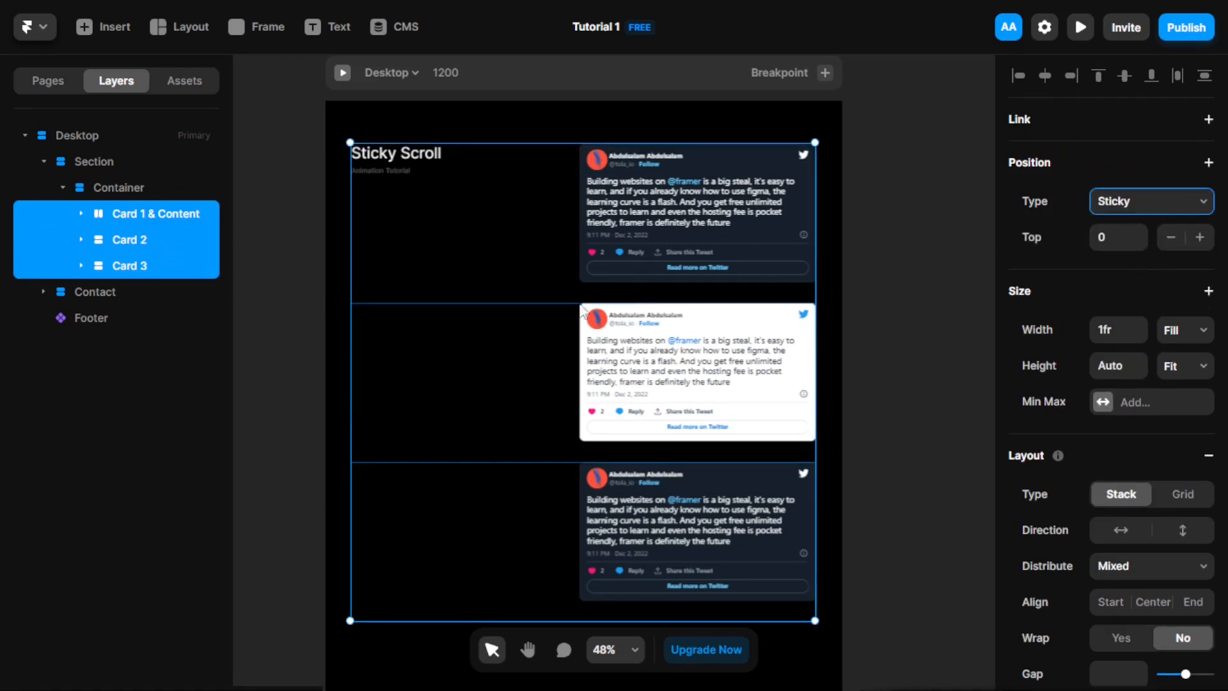
Preview the Desktop page, scroll down and back up to check how the sticky tweet cards overlap, and close the preview.
scroll(568, 317, "up", 3)
left_click(342, 162)
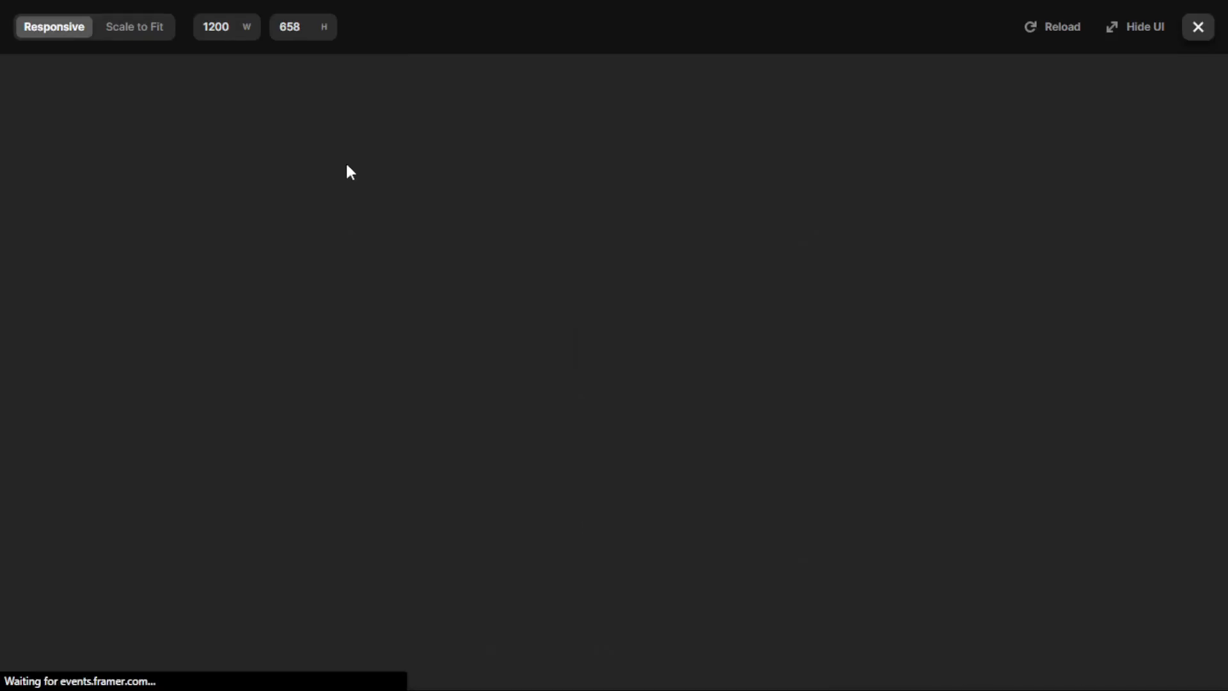
scroll(574, 279, "down", 3)
scroll(573, 271, "down", 5)
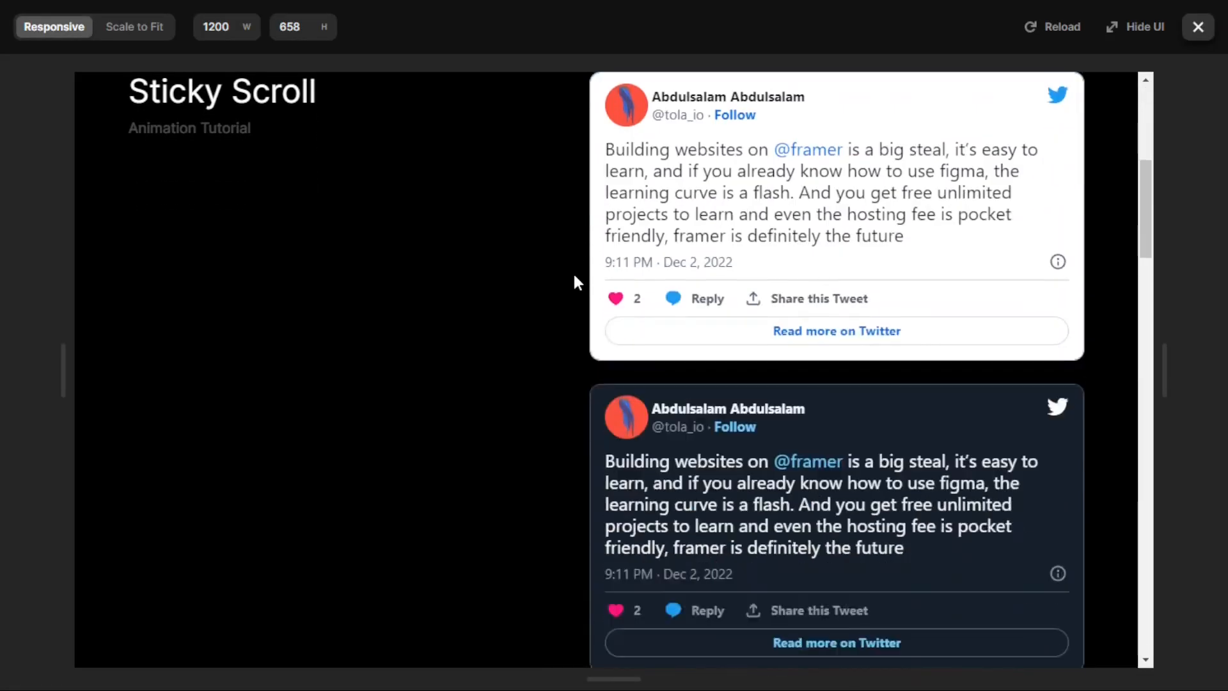
scroll(574, 277, "up", 4)
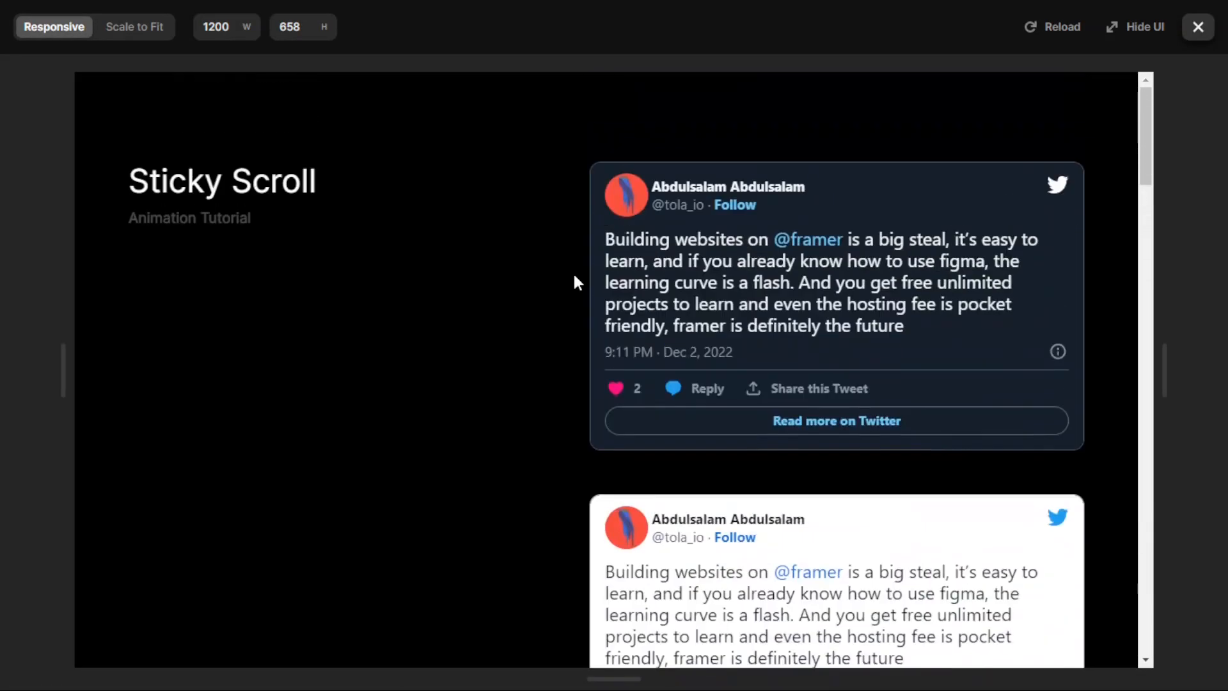
left_click(1195, 31)
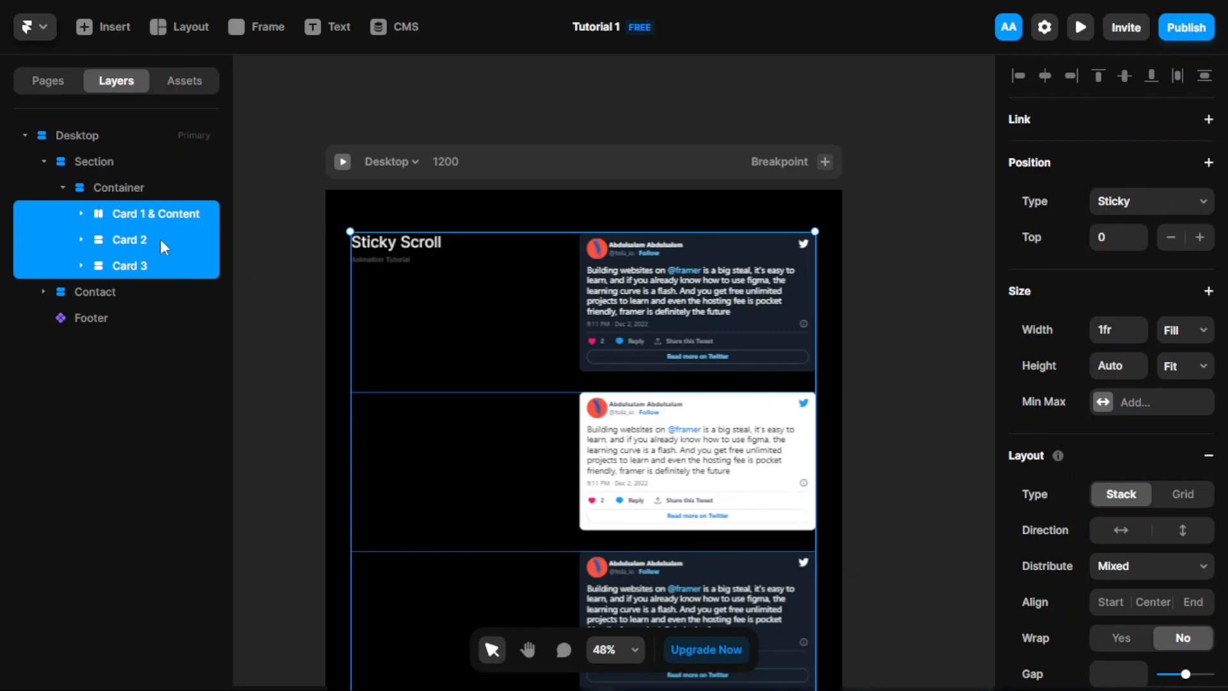
Set the top padding of Card 1 & Content to 100.
left_click(165, 213)
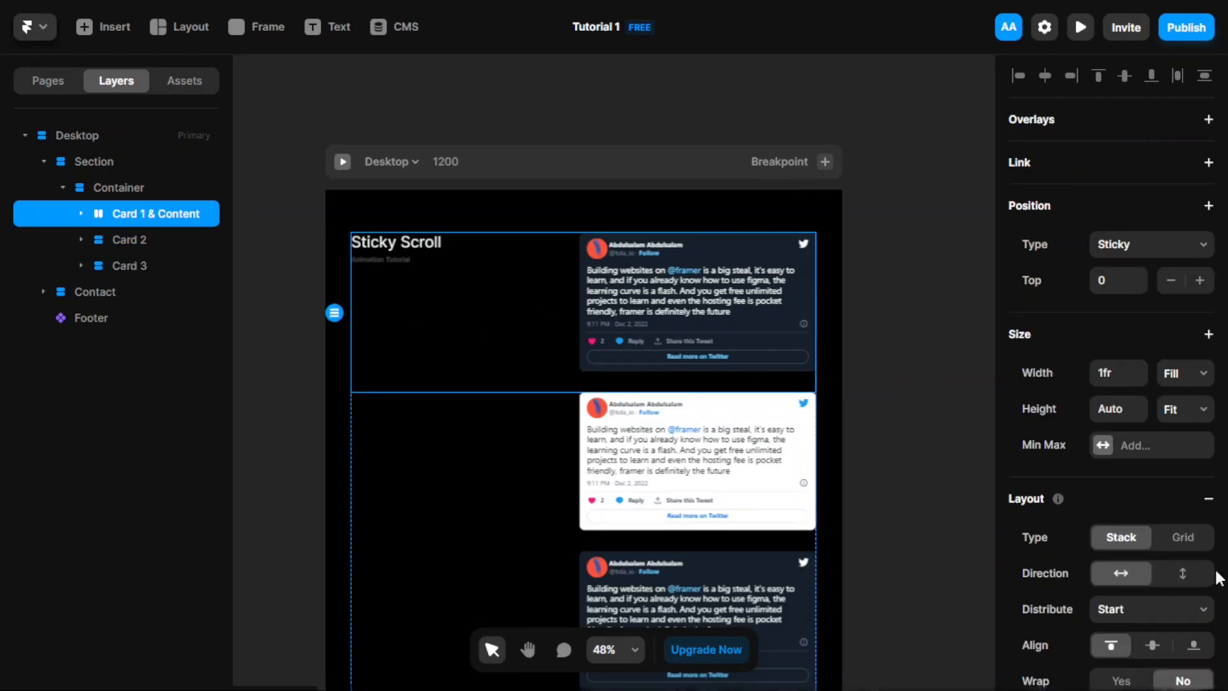
scroll(1202, 589, "down", 3)
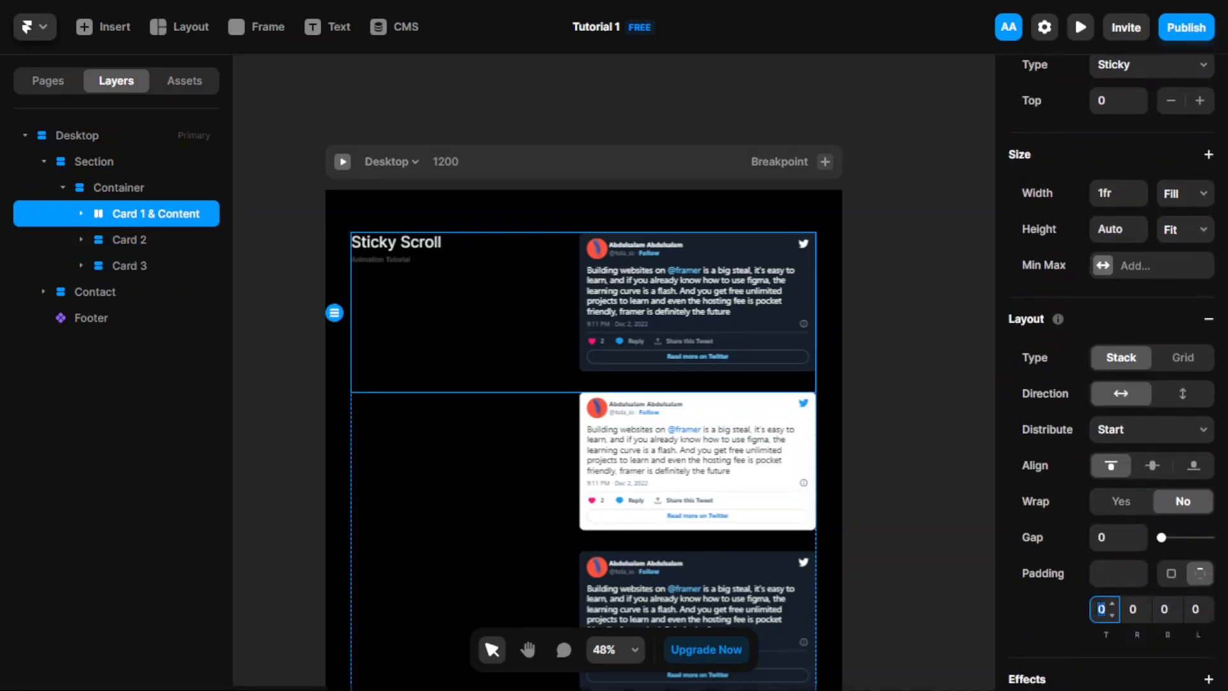
type("100")
key("Return")
Set the top padding of the Card 2 stack to 175.
left_click(131, 240)
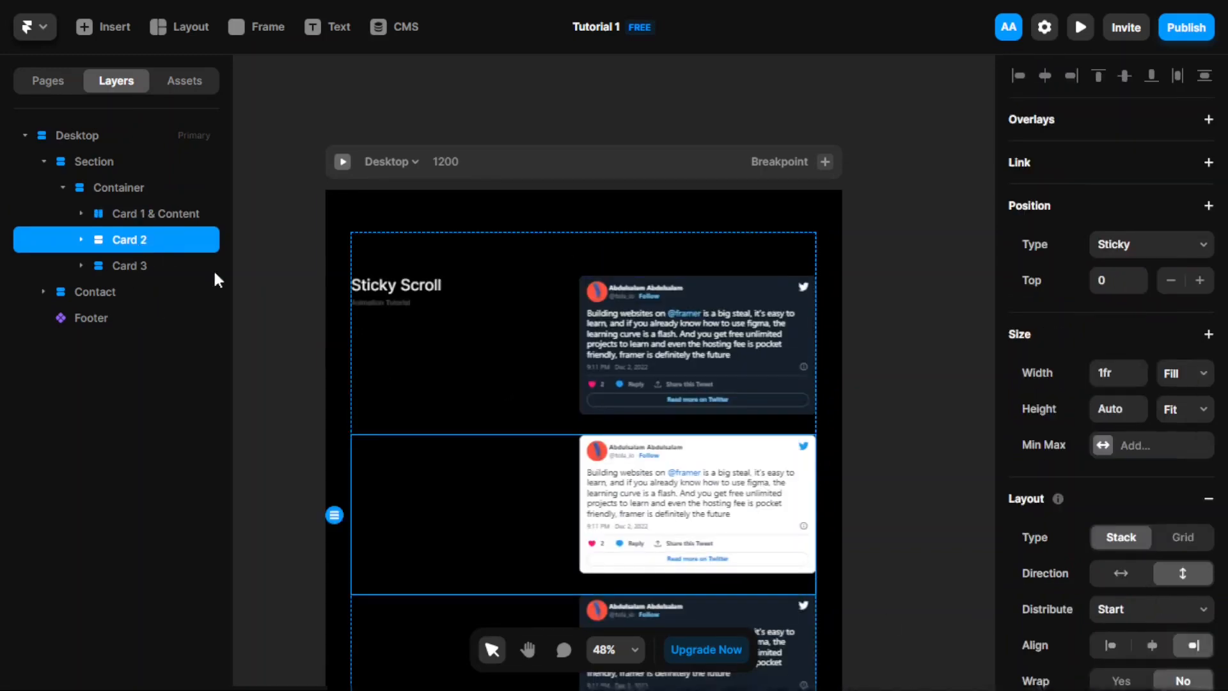
scroll(1097, 629, "down", 3)
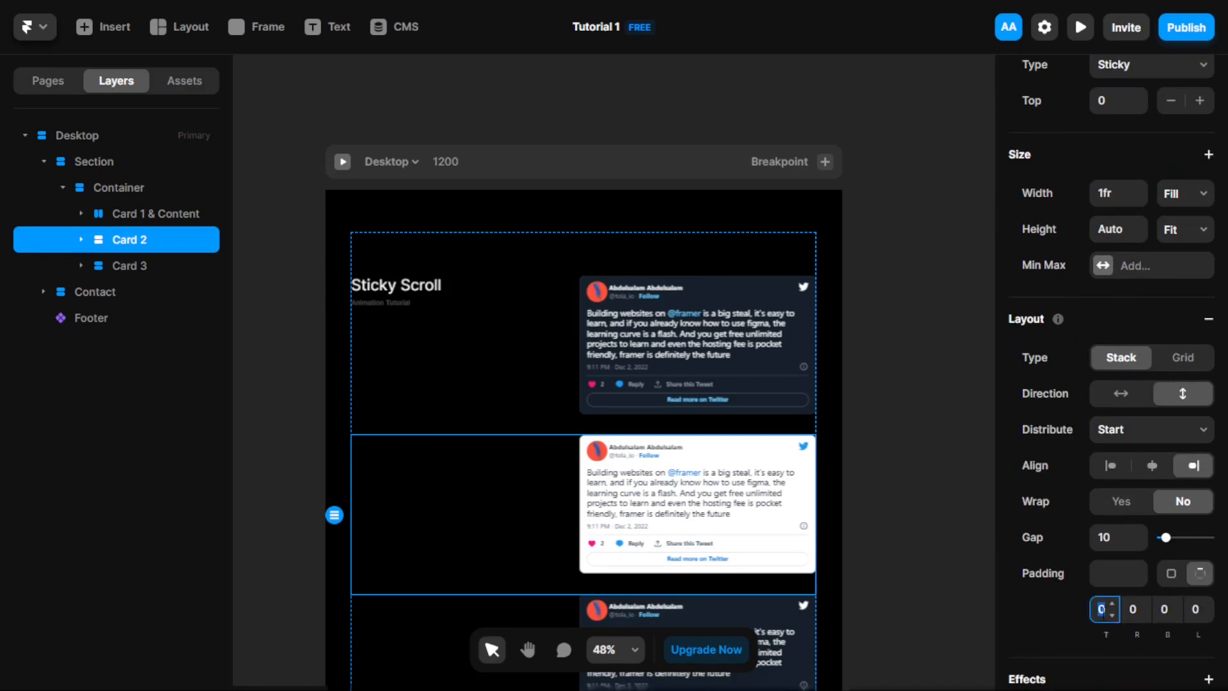
key("Return")
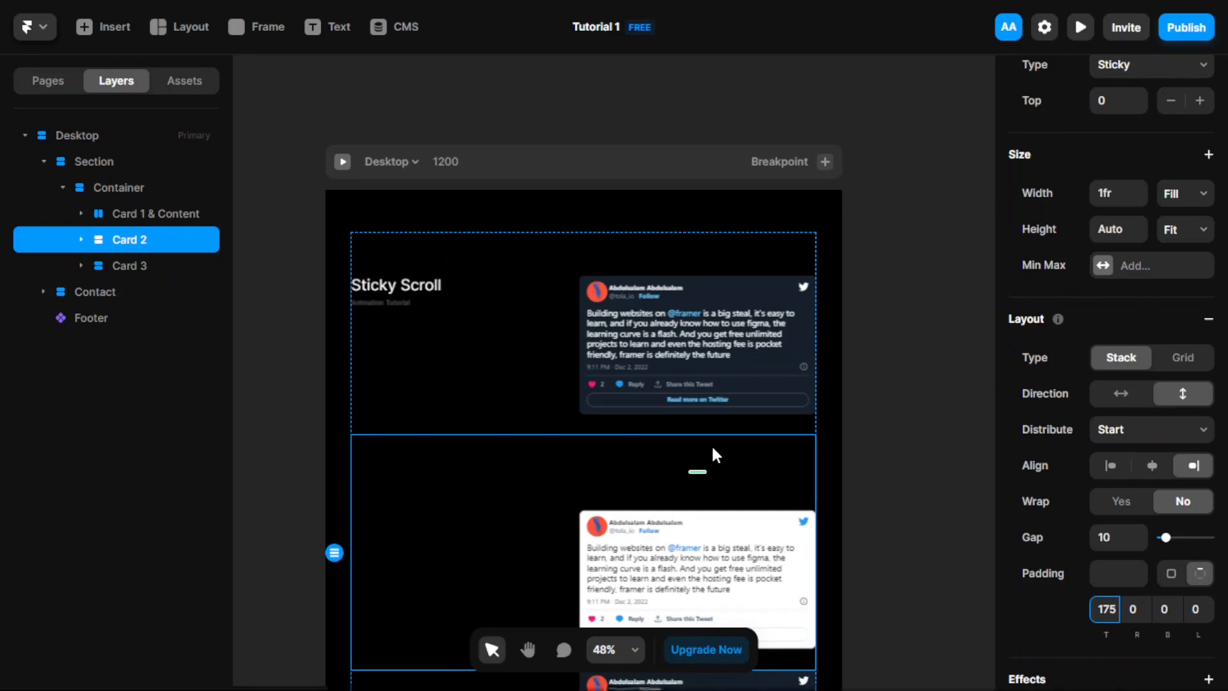
Set the top padding of the Card 3 stack to 250.
scroll(712, 451, "down", 3)
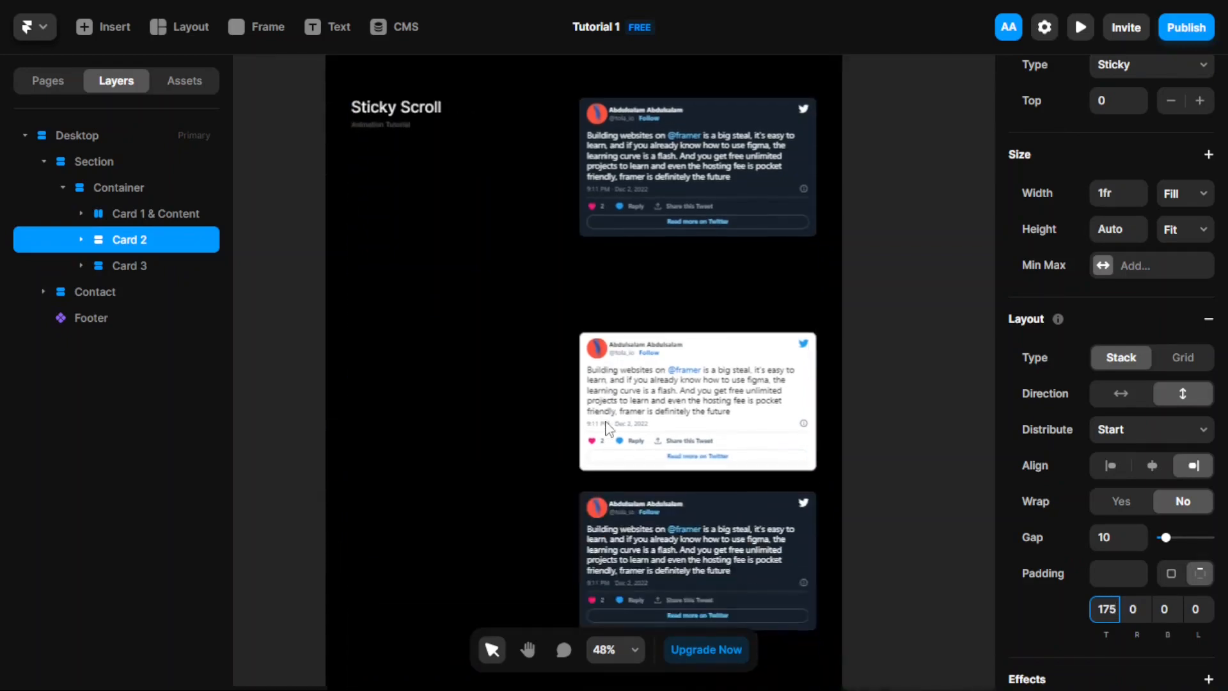
left_click(118, 270)
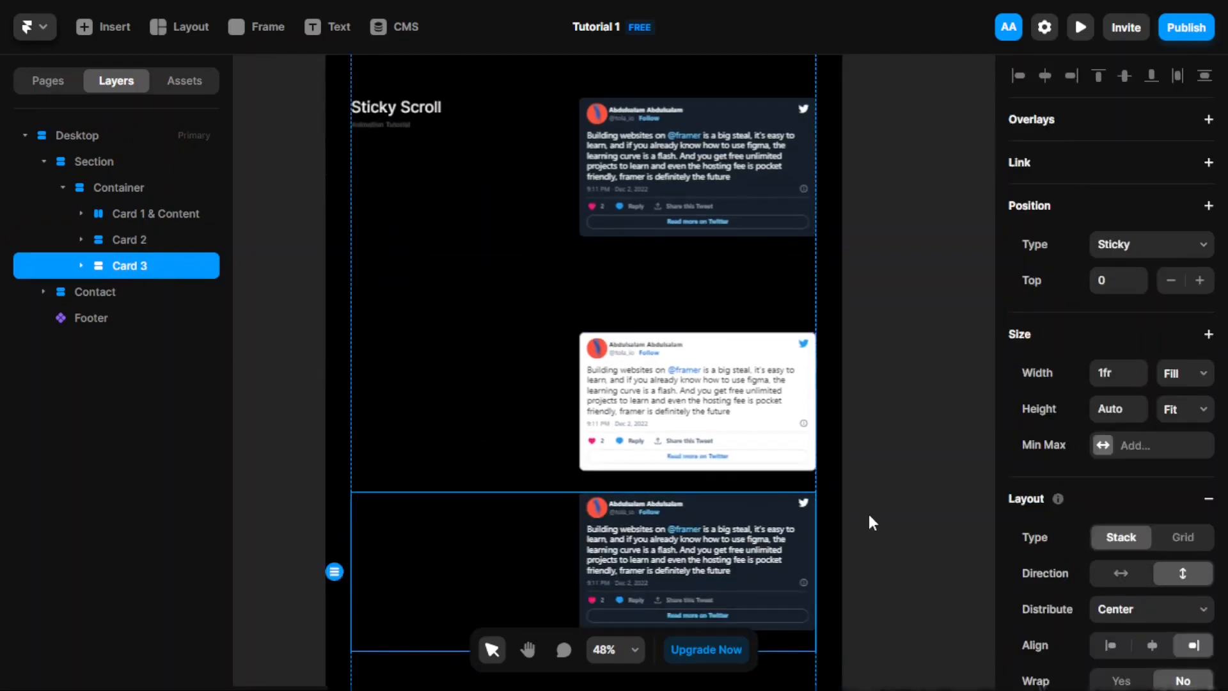
scroll(1125, 579, "down", 3)
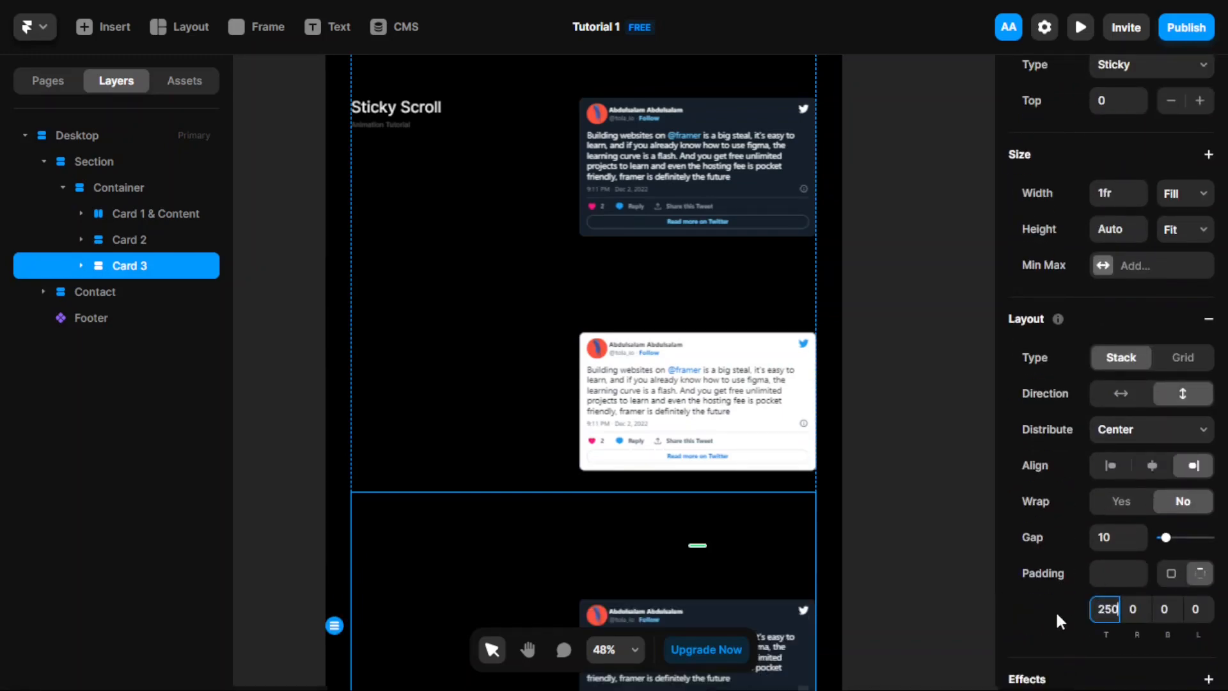
Examine the empty space below the cards and the Section and Container settings, including the Container's fixed height, padding and overflow.
scroll(762, 477, "down", 2)
scroll(753, 463, "down", 4)
scroll(754, 459, "down", 2)
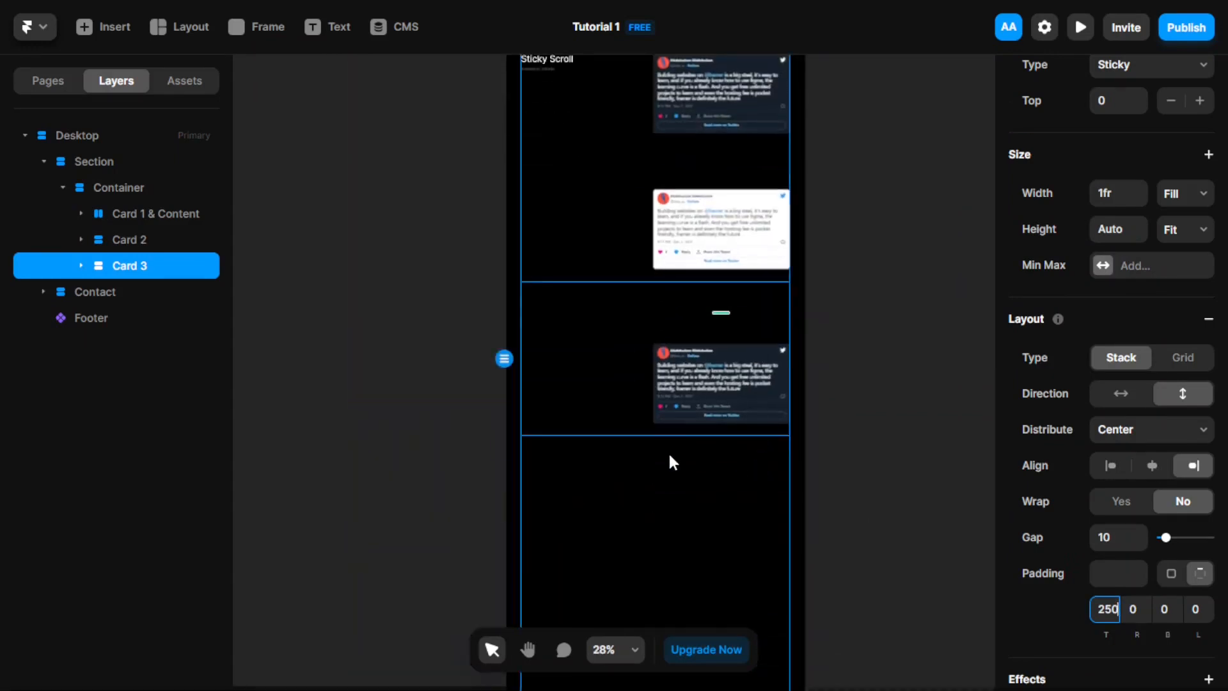
scroll(561, 395, "down", 3)
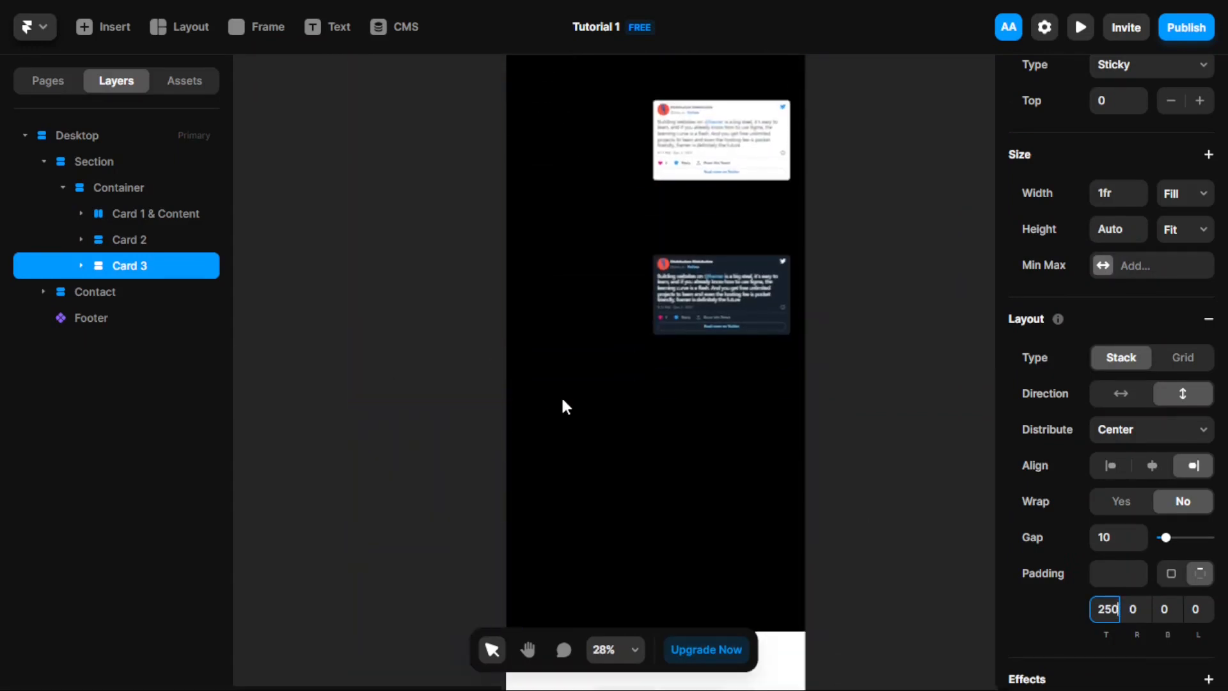
left_click(796, 407)
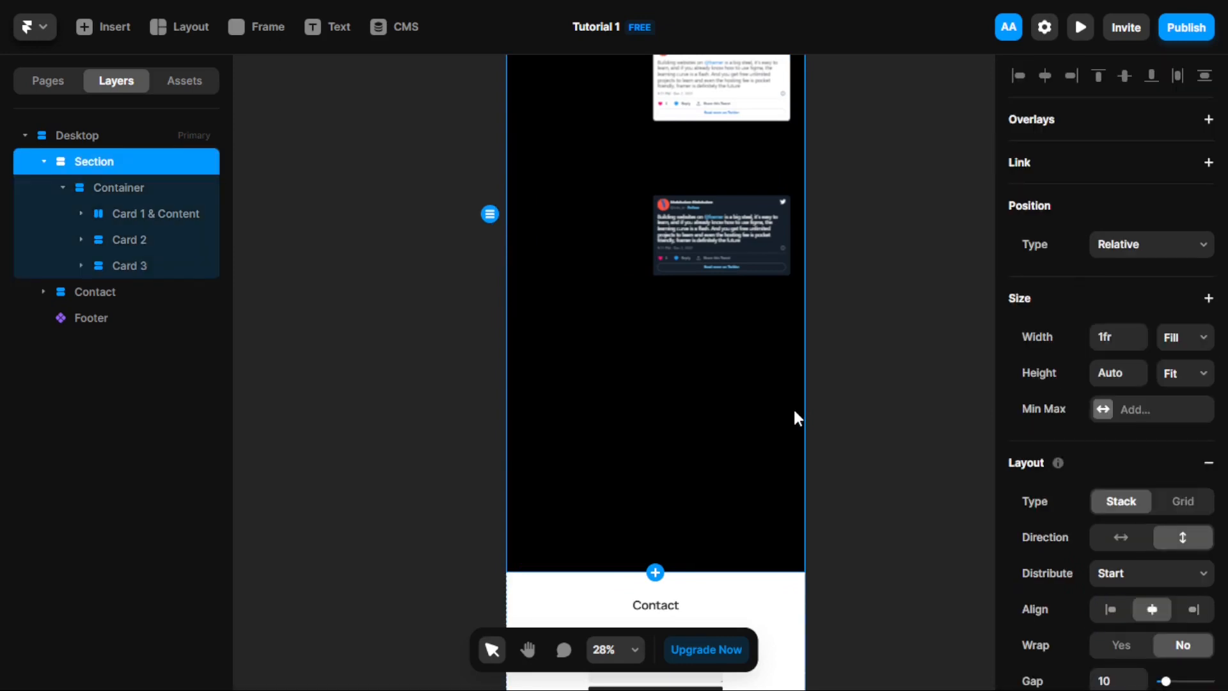
left_click(581, 419)
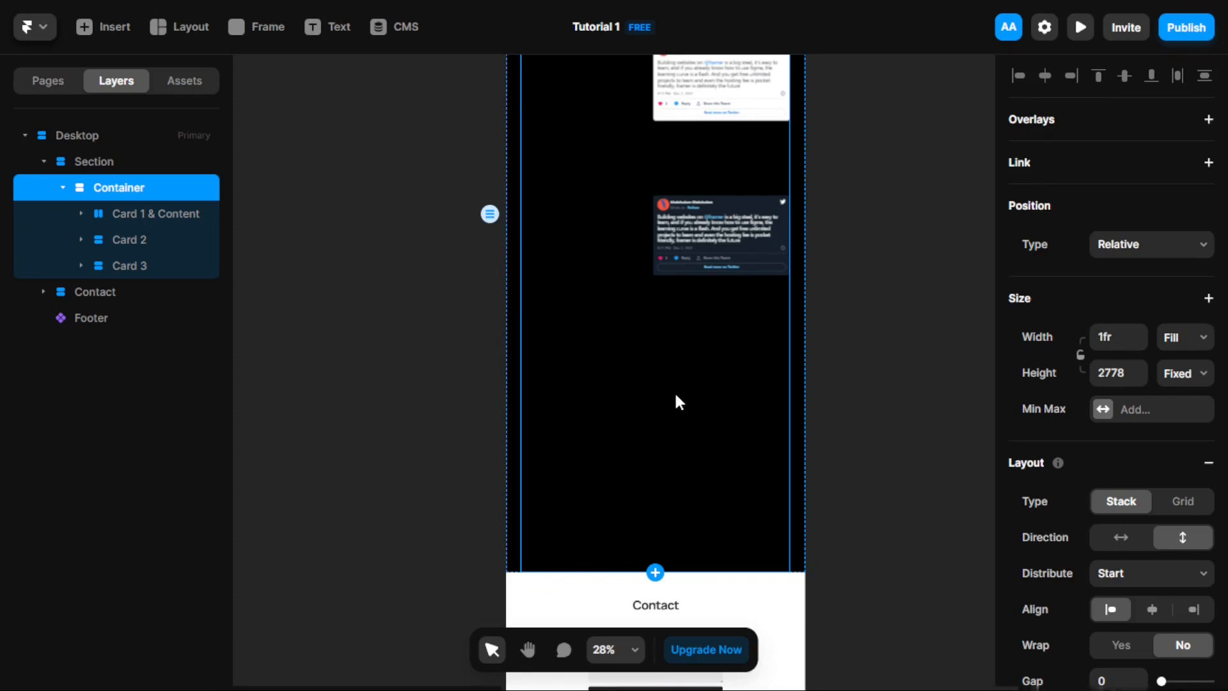
scroll(1119, 589, "down", 3)
scroll(750, 436, "down", 1)
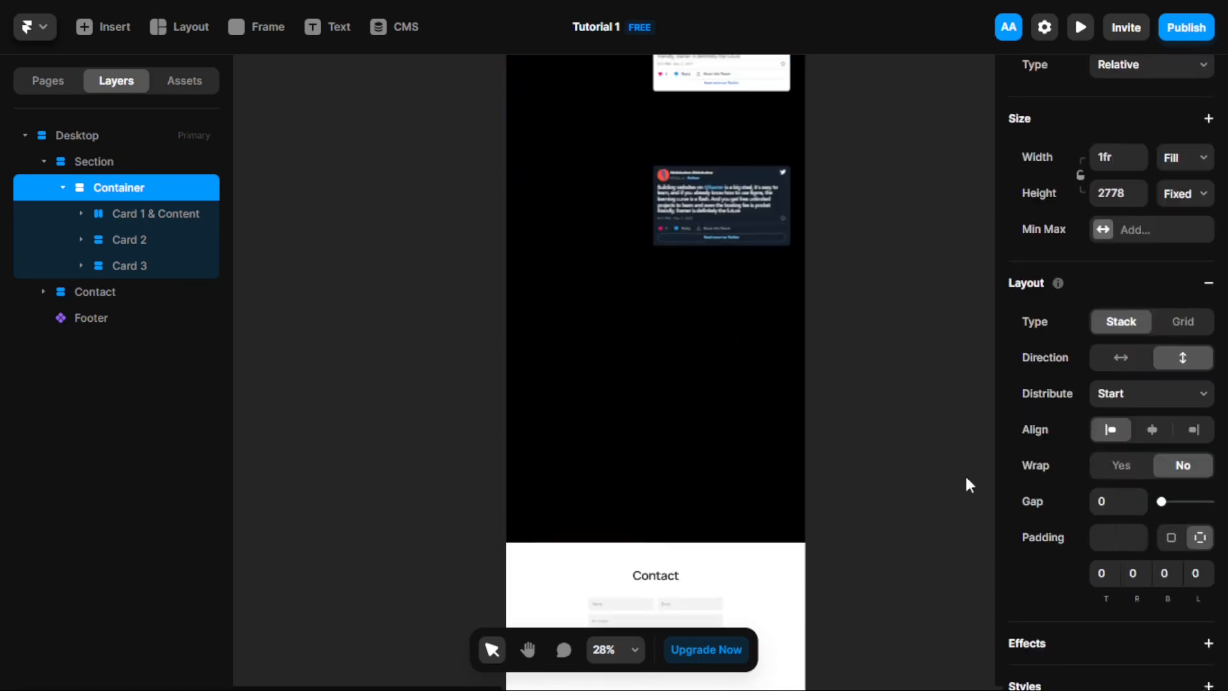
scroll(1126, 425, "up", 3)
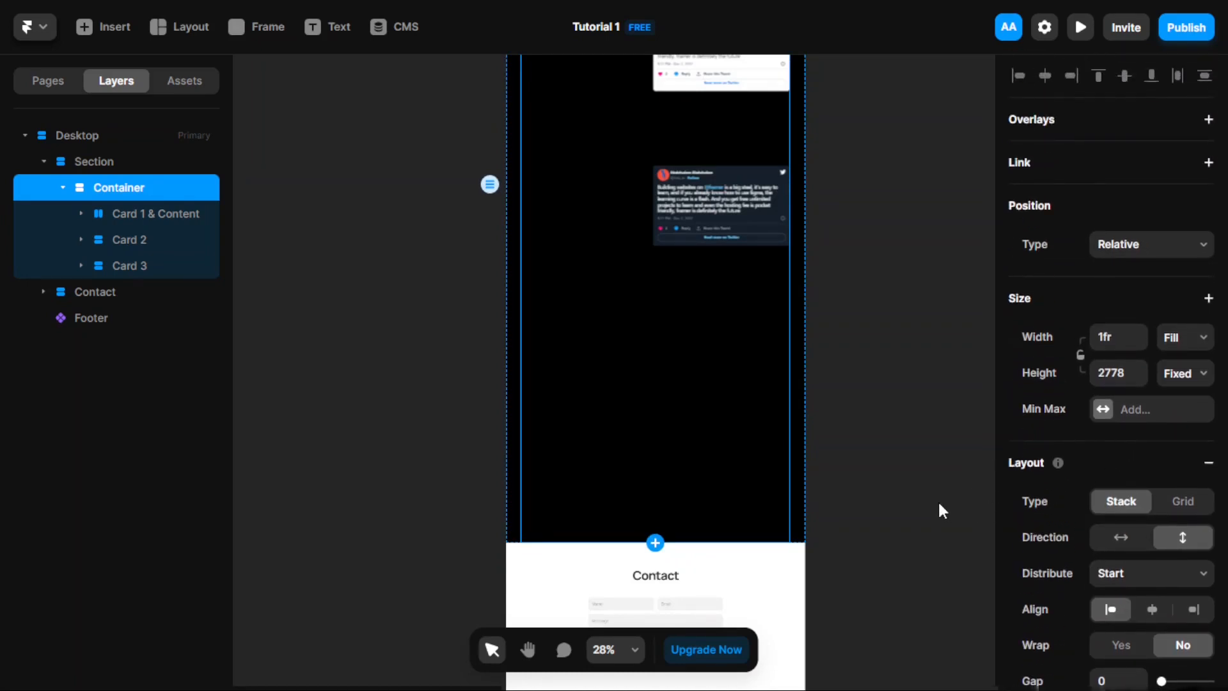
scroll(964, 488, "down", 3)
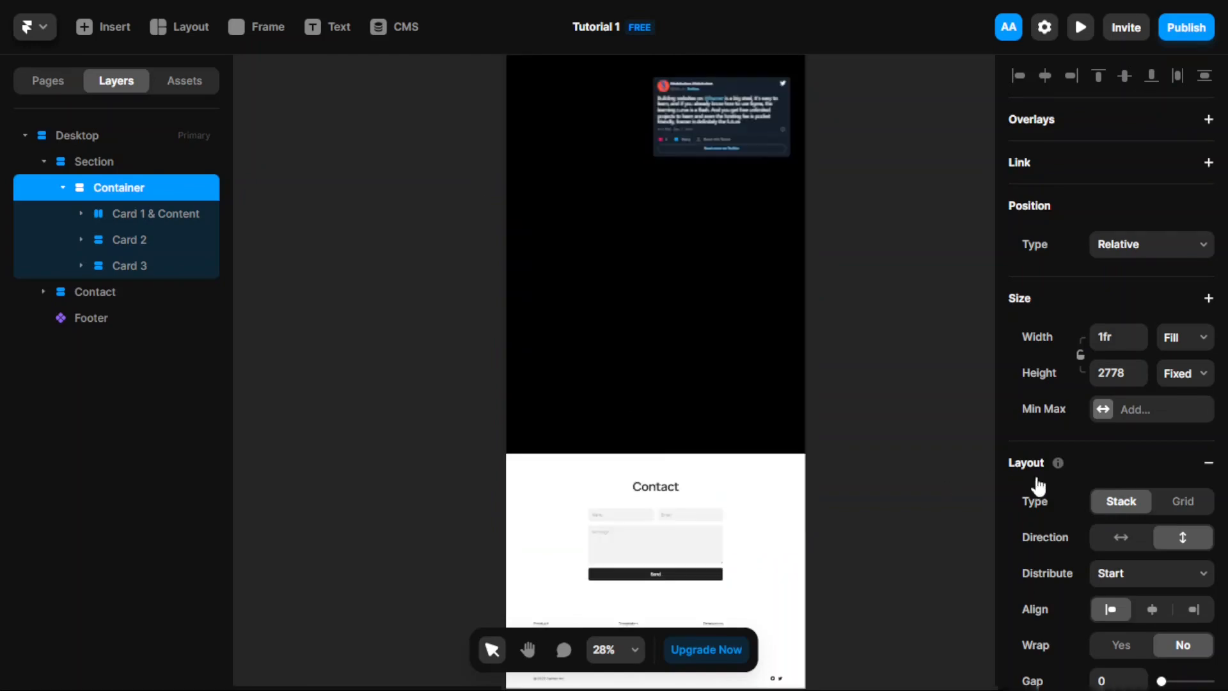
scroll(1109, 493, "down", 7)
scroll(1110, 494, "down", 3)
scroll(282, 346, "up", 10)
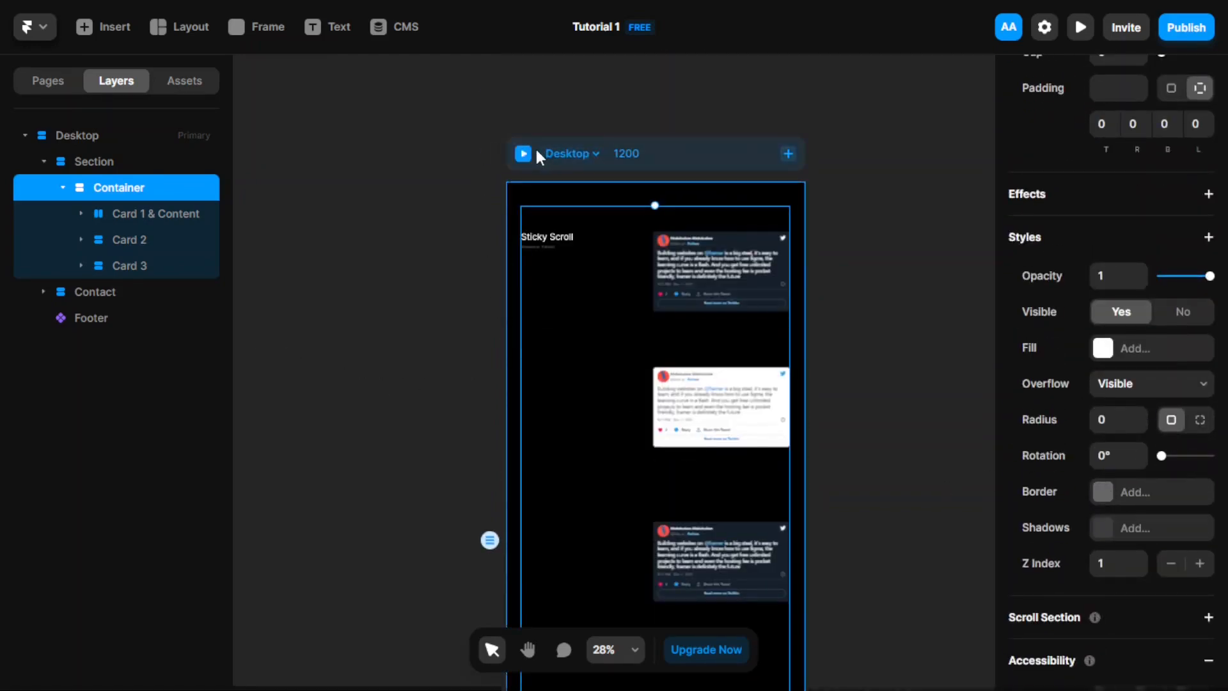
Preview the Desktop page and check how the sticky tweet cards stack while scrolling down to the Contact section and back up.
left_click(523, 155)
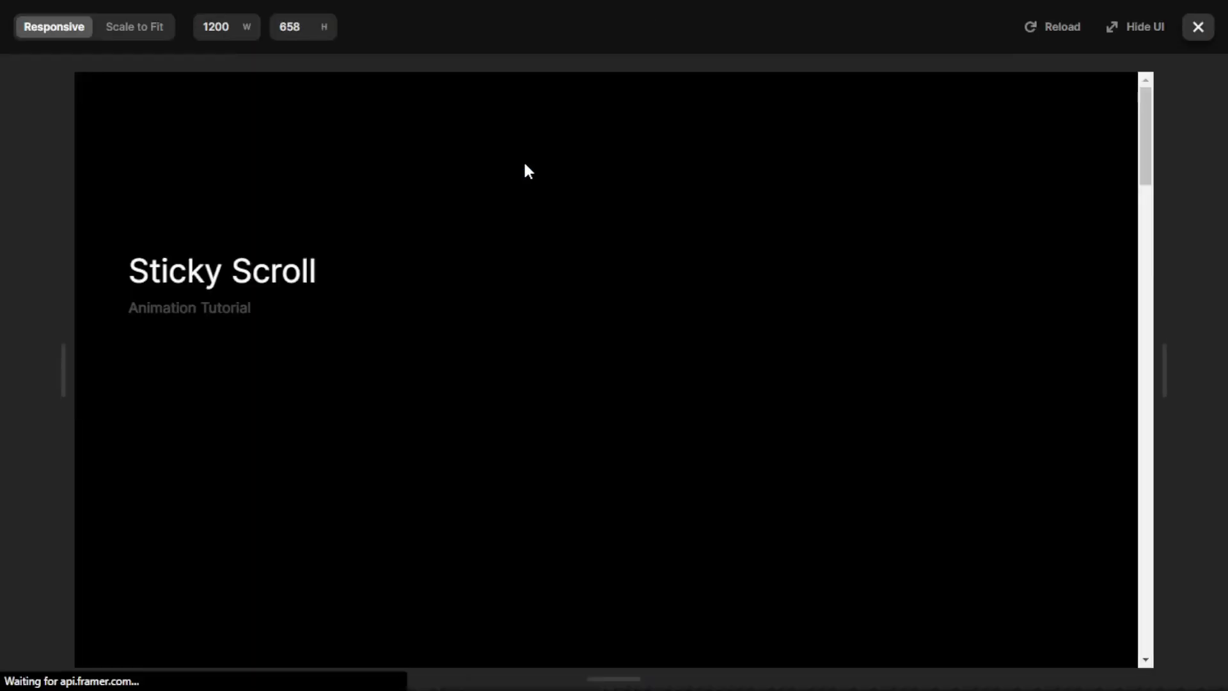
scroll(524, 168, "down", 5)
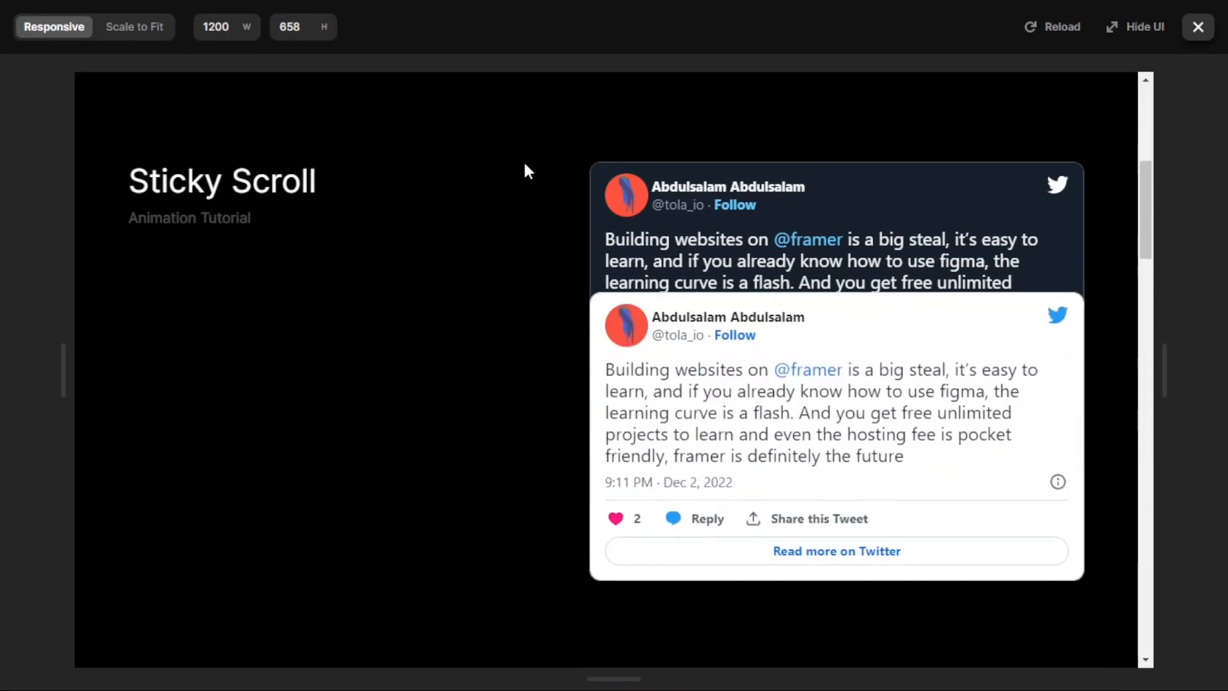
scroll(524, 165, "down", 5)
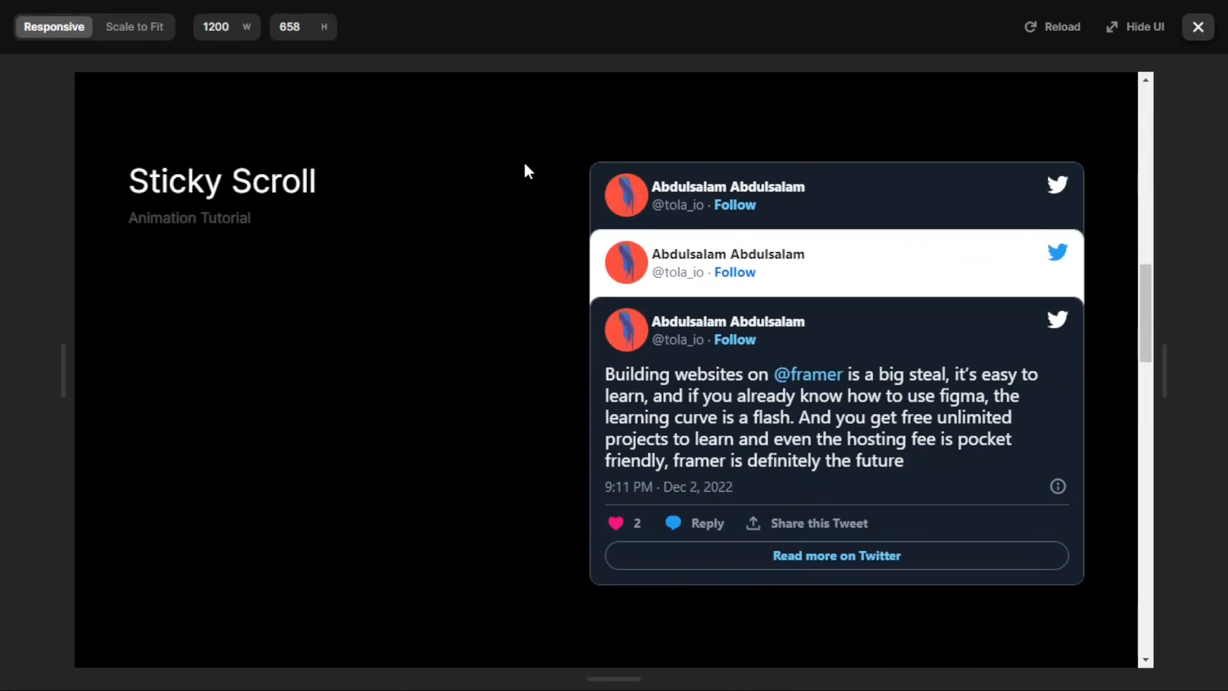
scroll(525, 165, "down", 10)
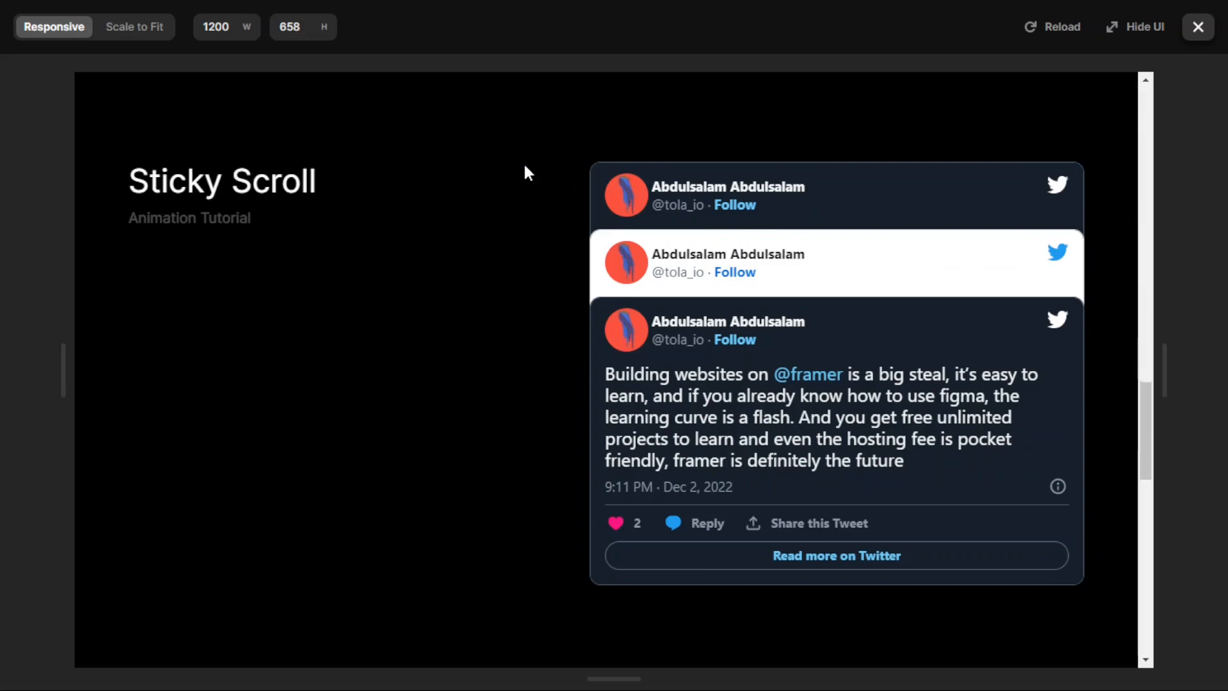
scroll(527, 168, "up", 10)
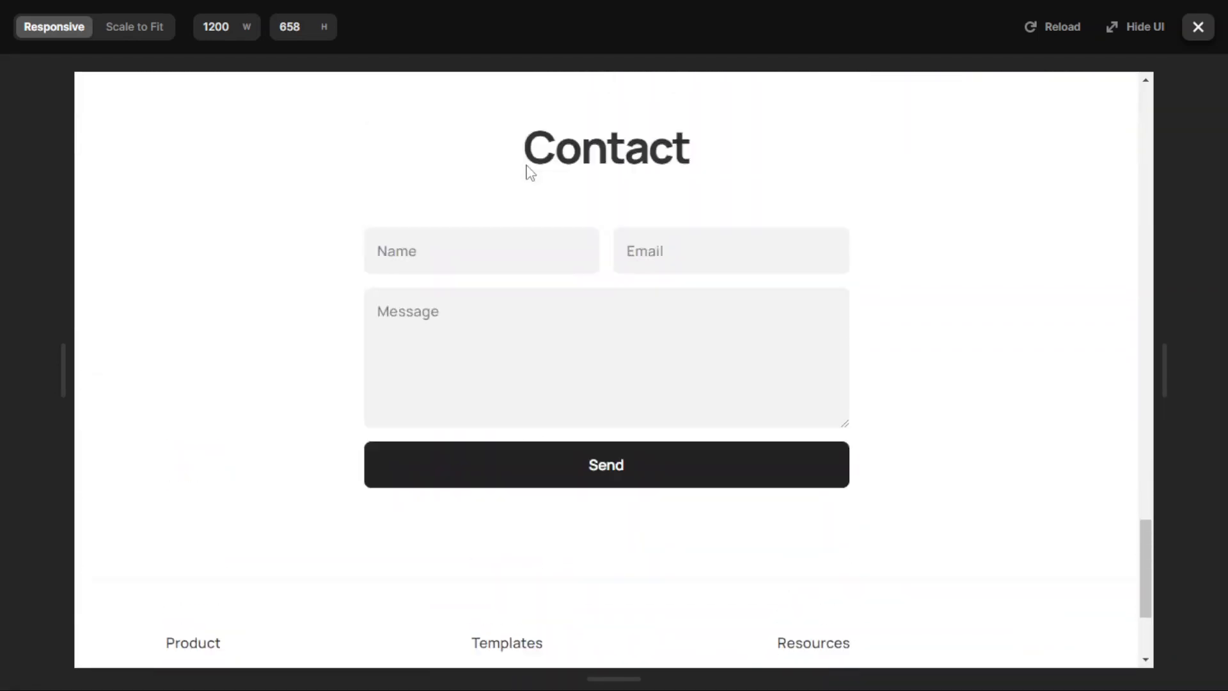
scroll(527, 167, "up", 5)
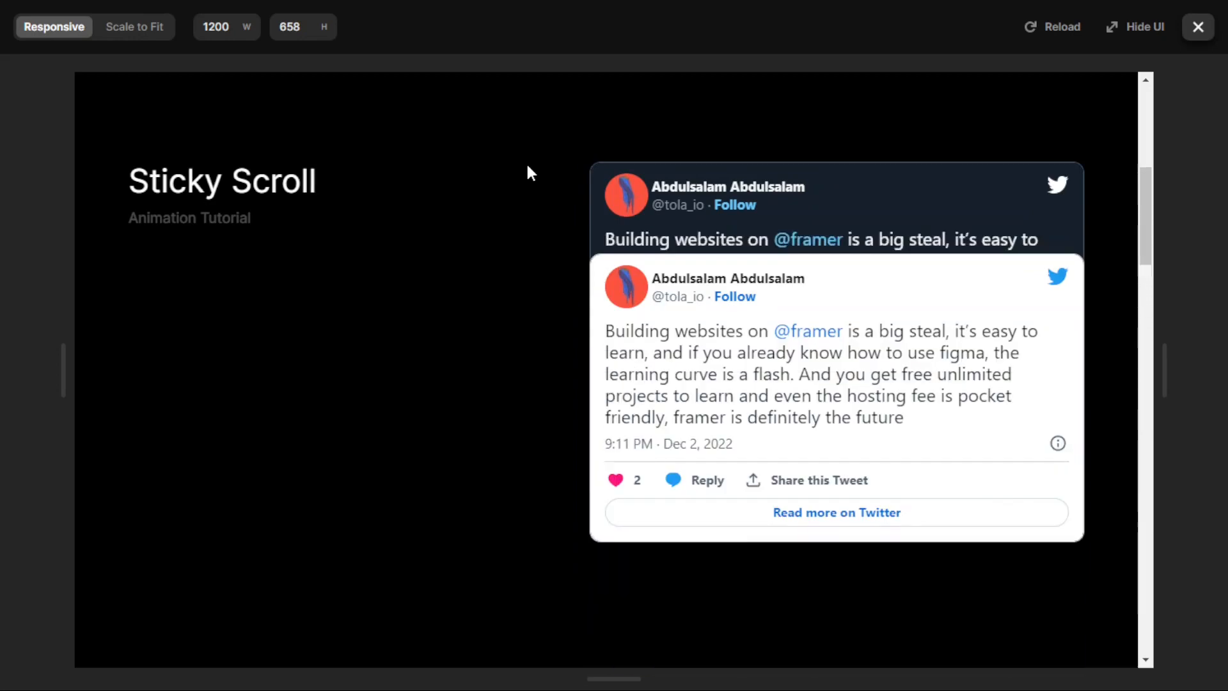